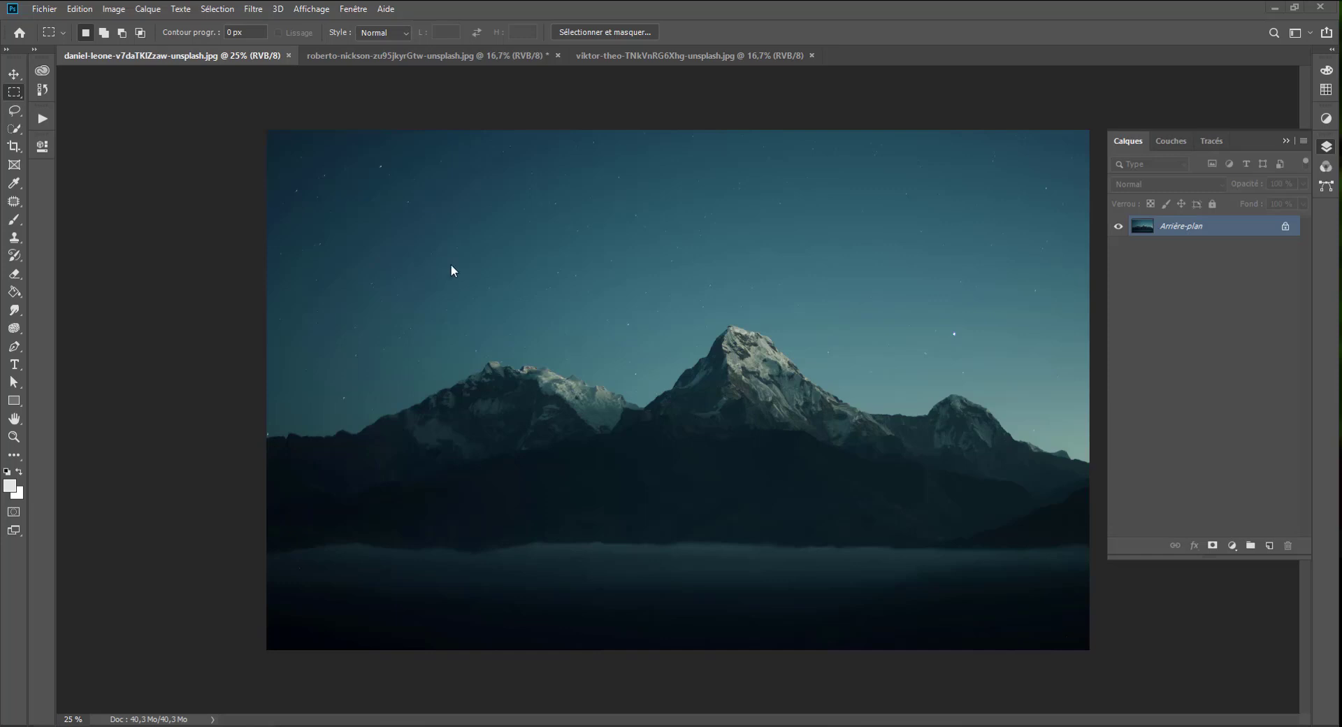
- Try the Halo rendering filter directly on the Arrière-plan layer and undo it
left_click(254, 9)
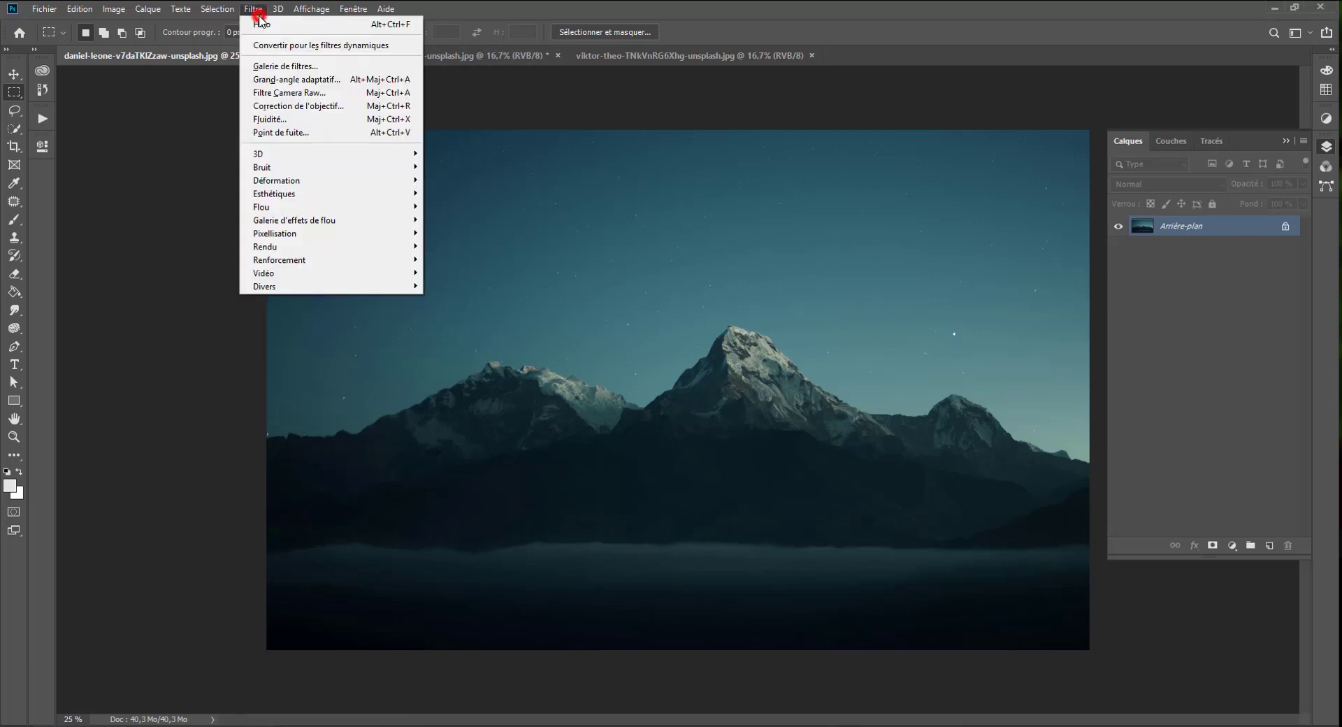
mouse_move(275, 253)
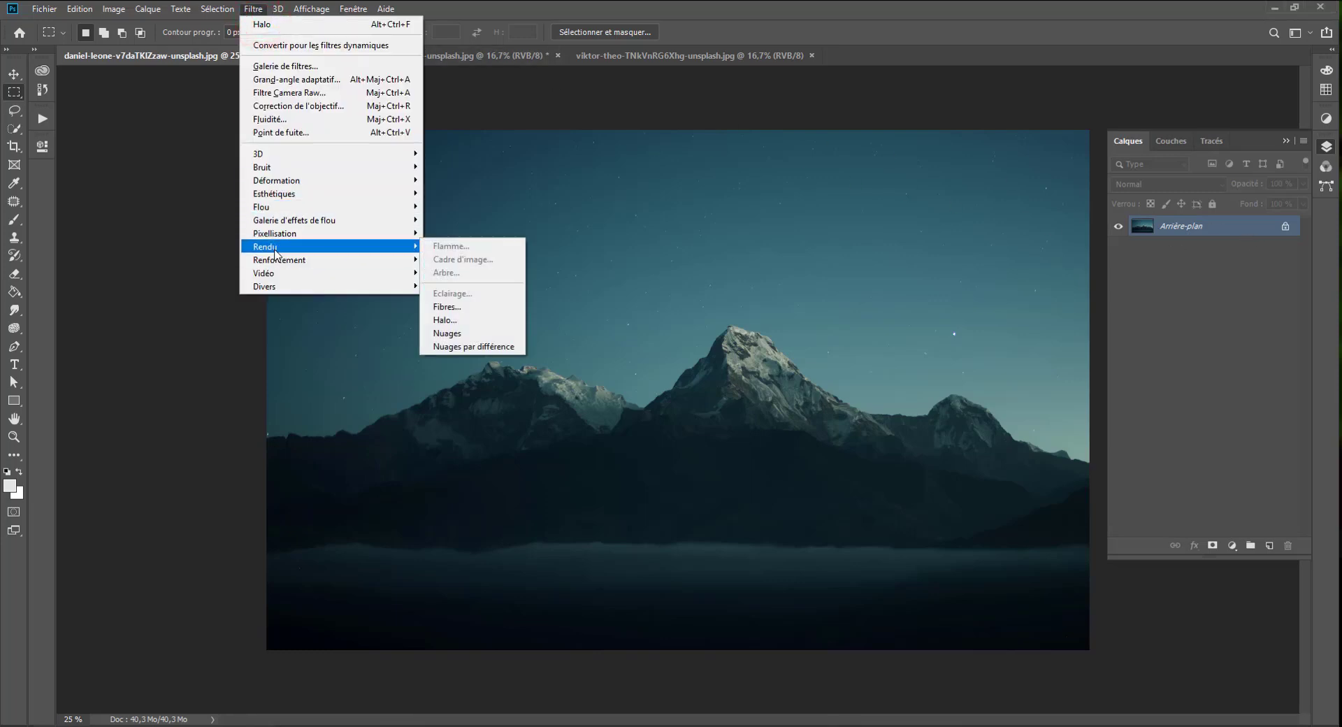
left_click(445, 320)
left_click(756, 171)
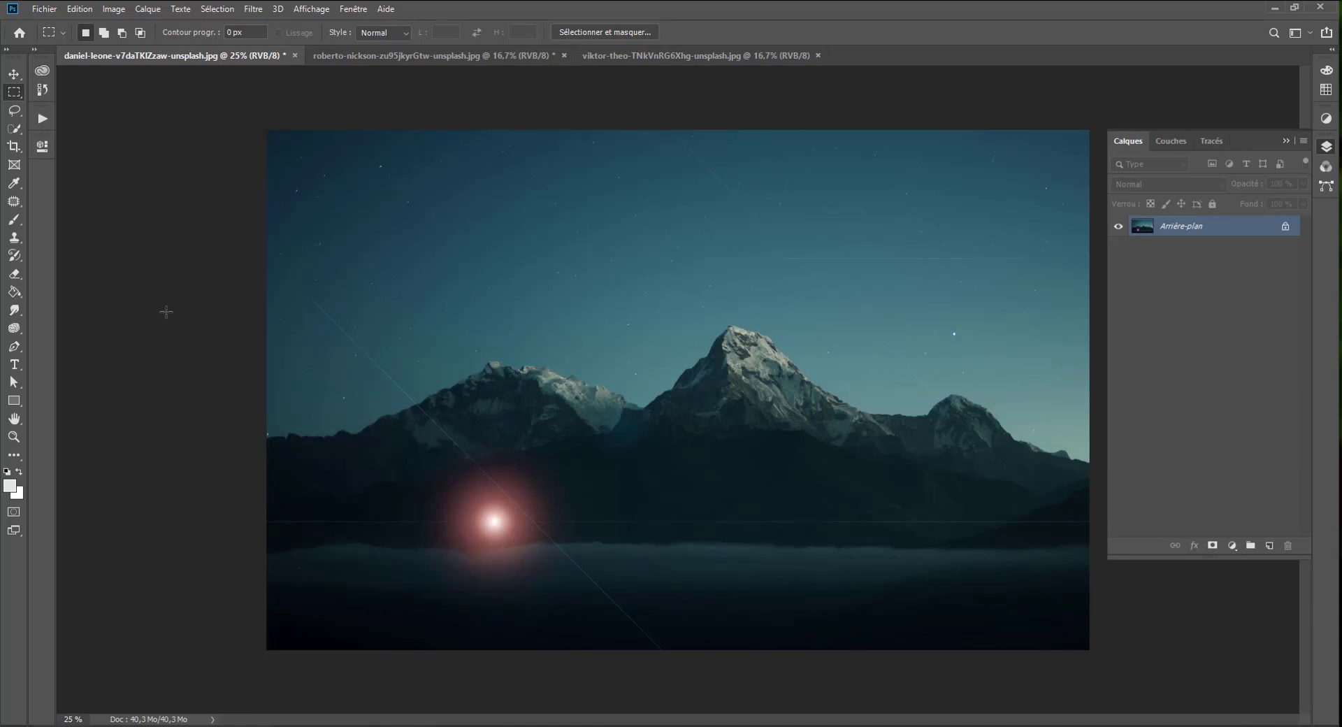
key("ctrl+z")
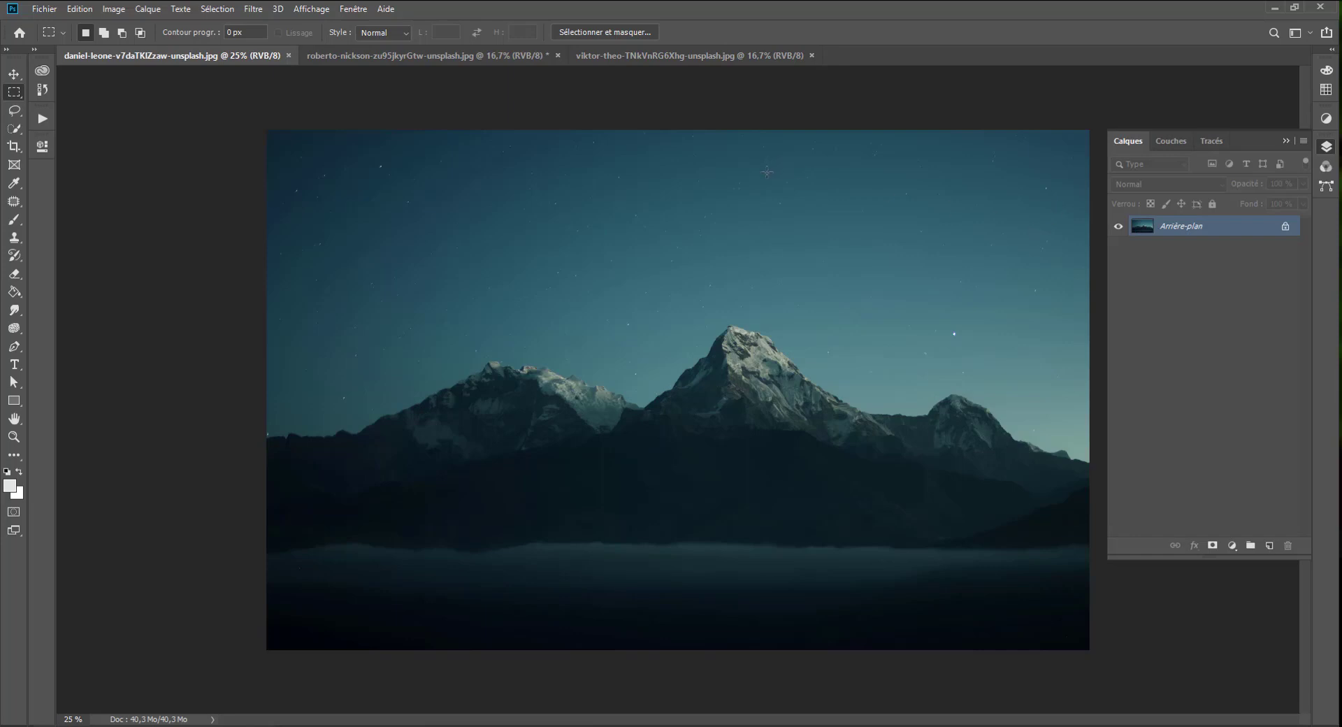
- Convert the Arrière-plan layer into a smart object
right_click(1176, 228)
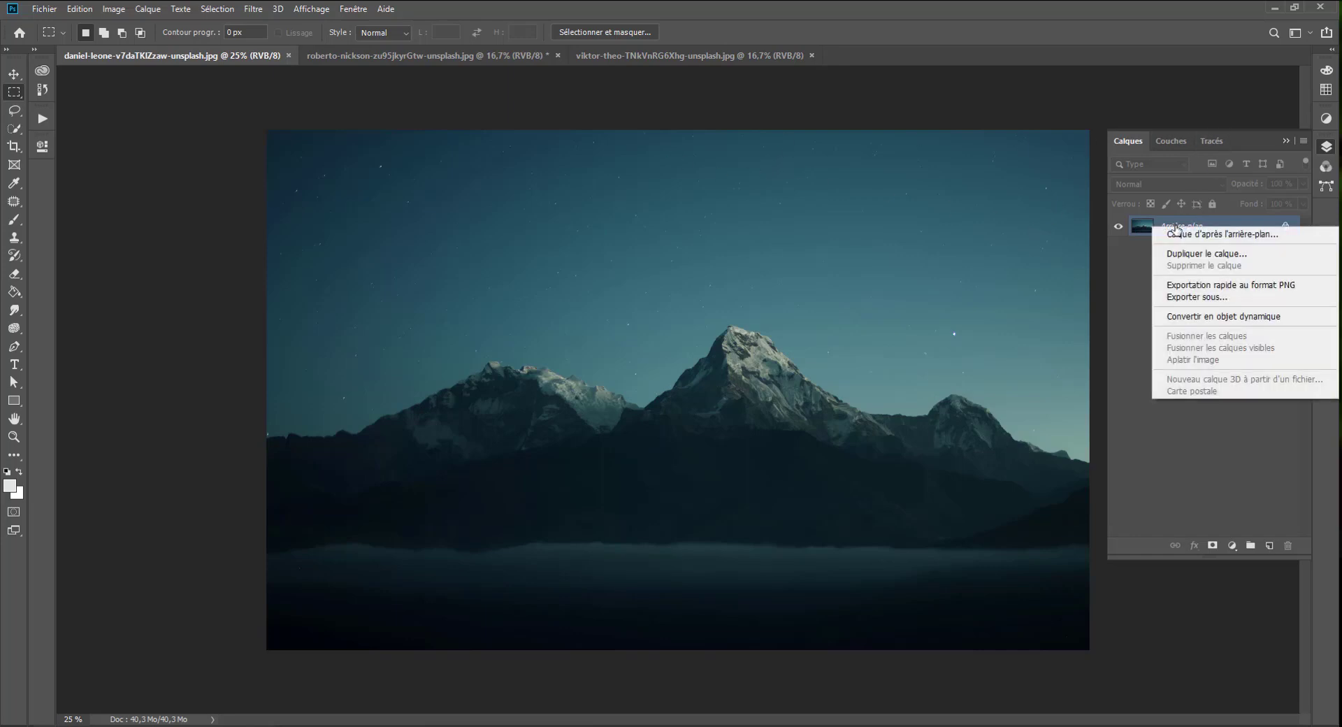
left_click(1185, 316)
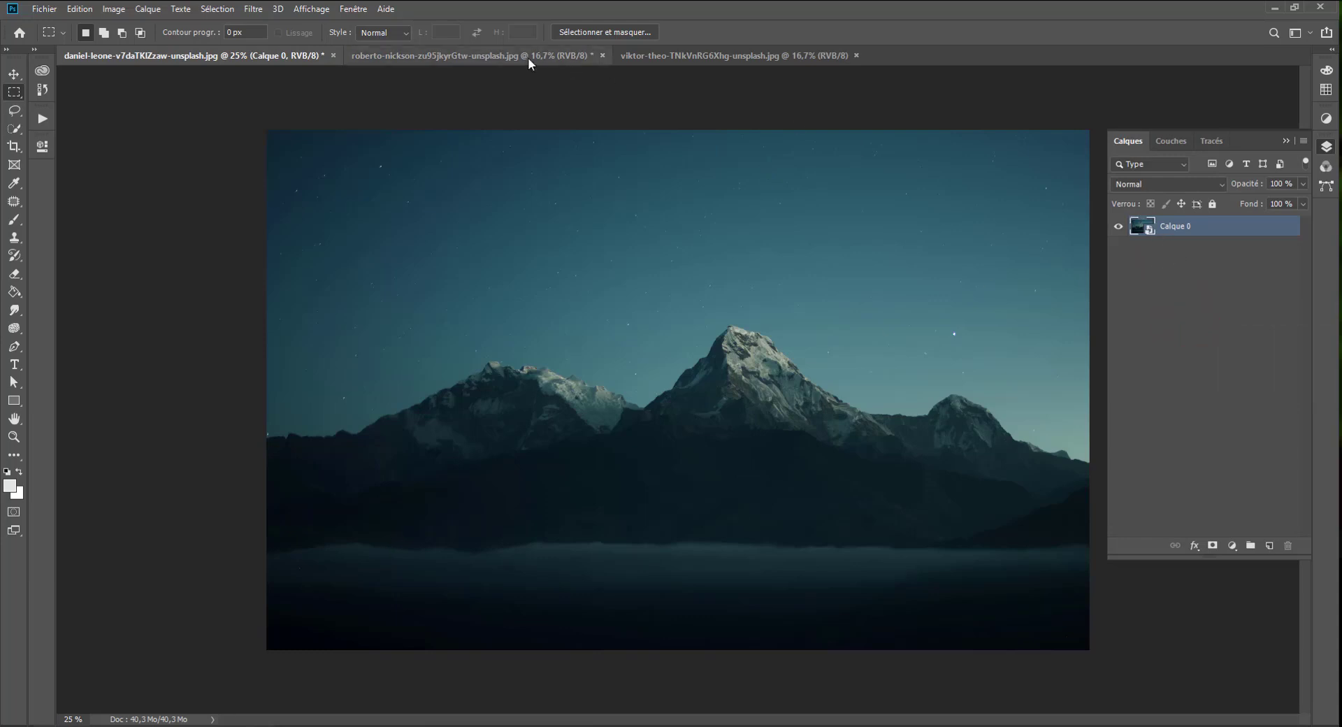
- Apply the Halo filter to the smart object with 56% brightness and the Focale fixe Film lens
left_click(253, 9)
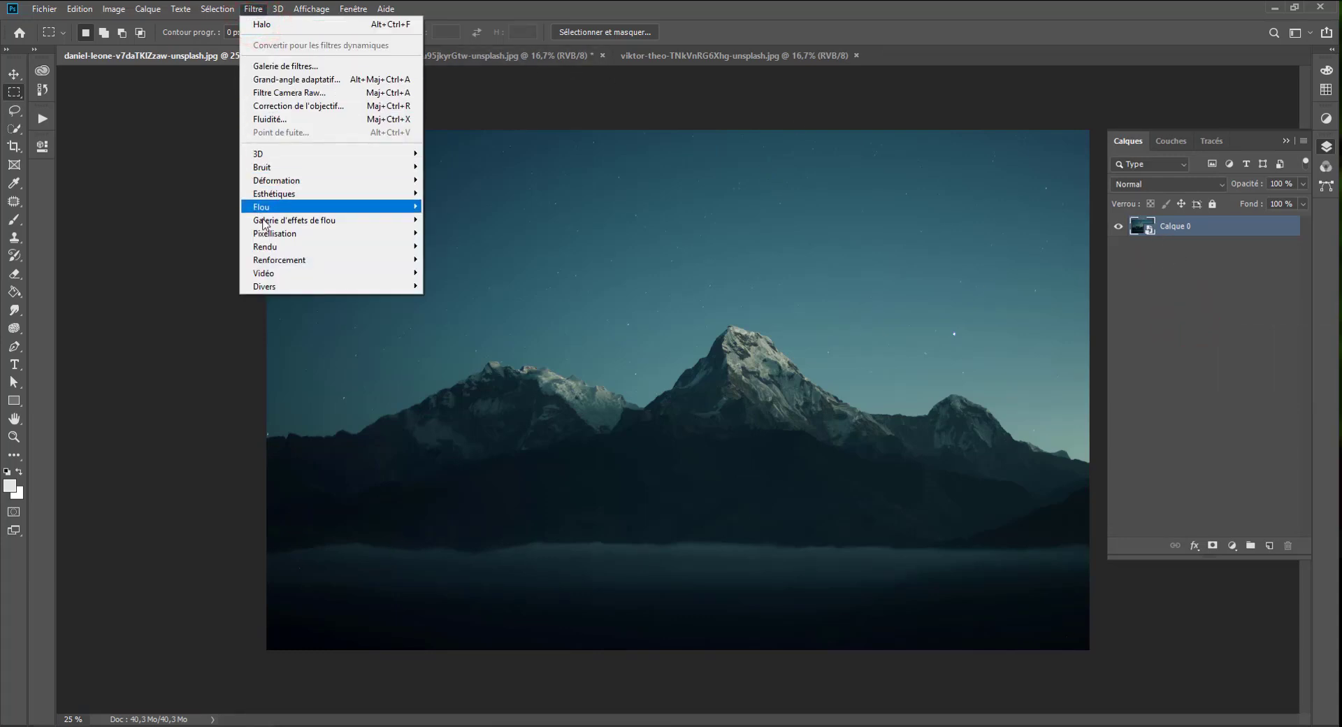
mouse_move(280, 251)
left_click(461, 321)
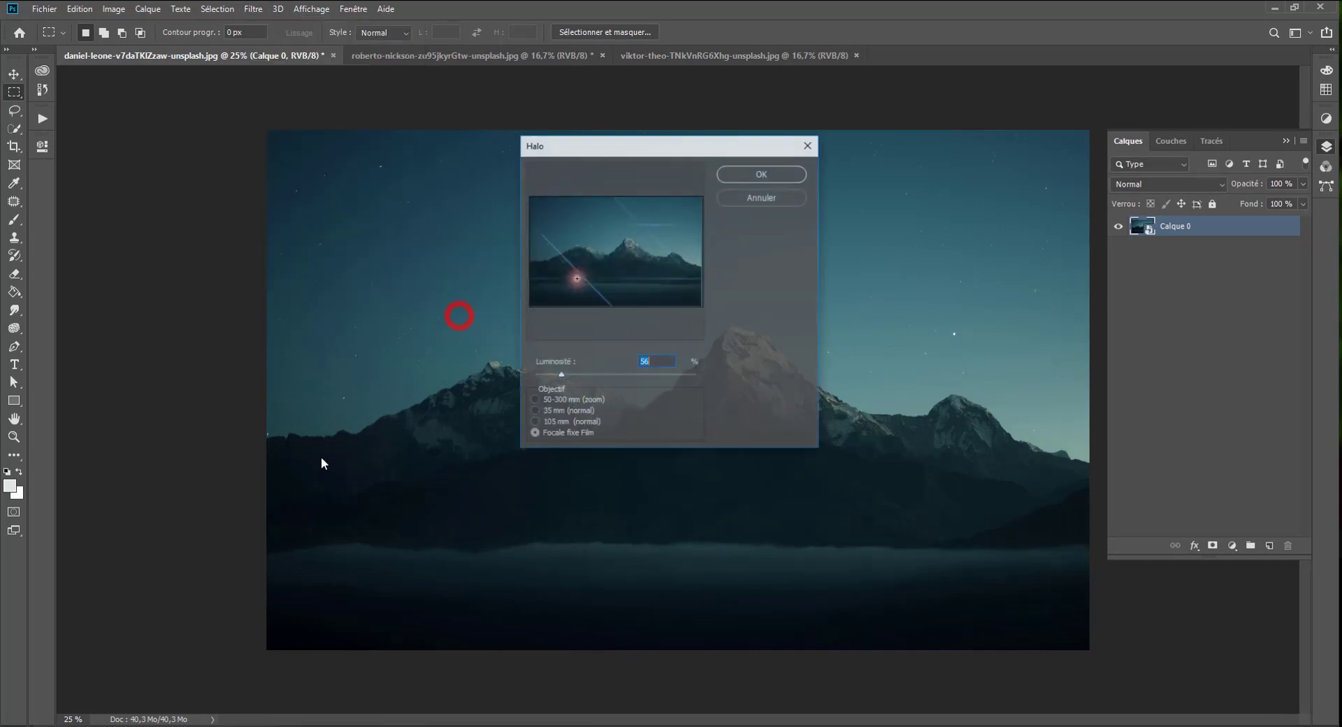
left_click(770, 167)
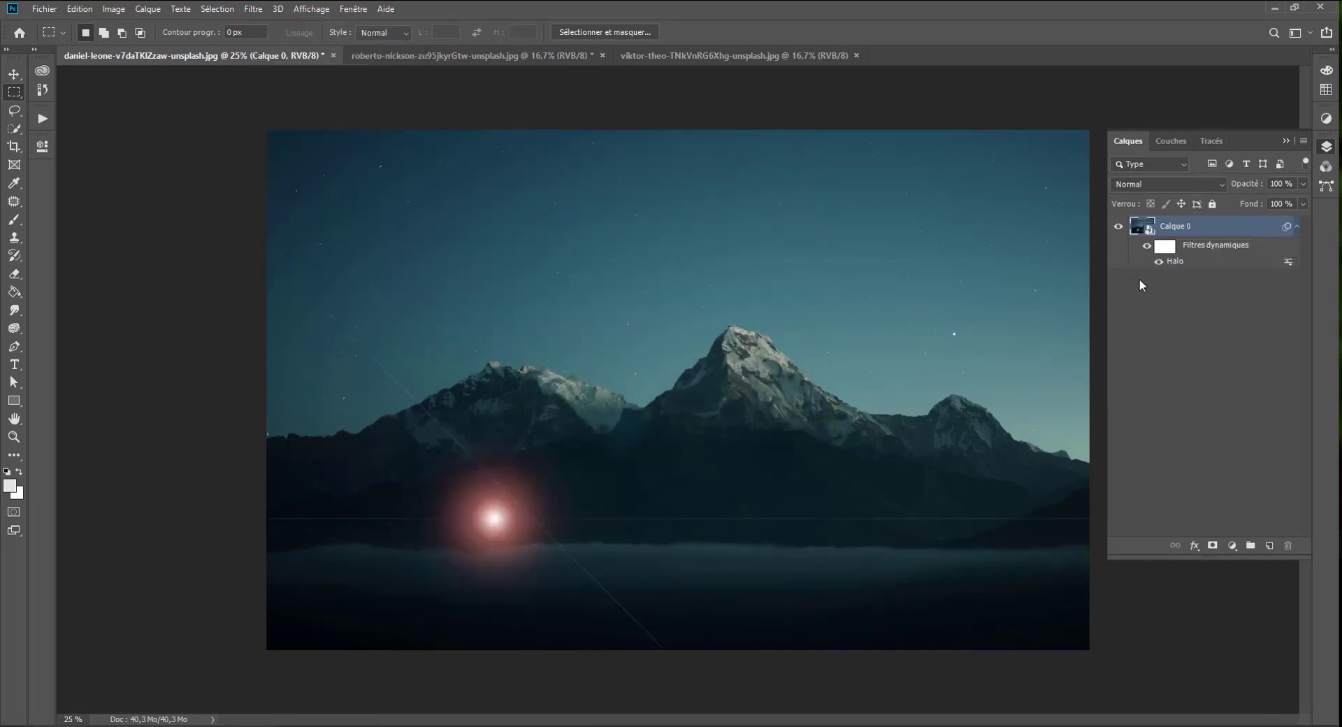
- Paint black over the flare on the smart filter mask with a soft 358 px brush at 30% opacity
left_click(14, 220)
left_click(1162, 246)
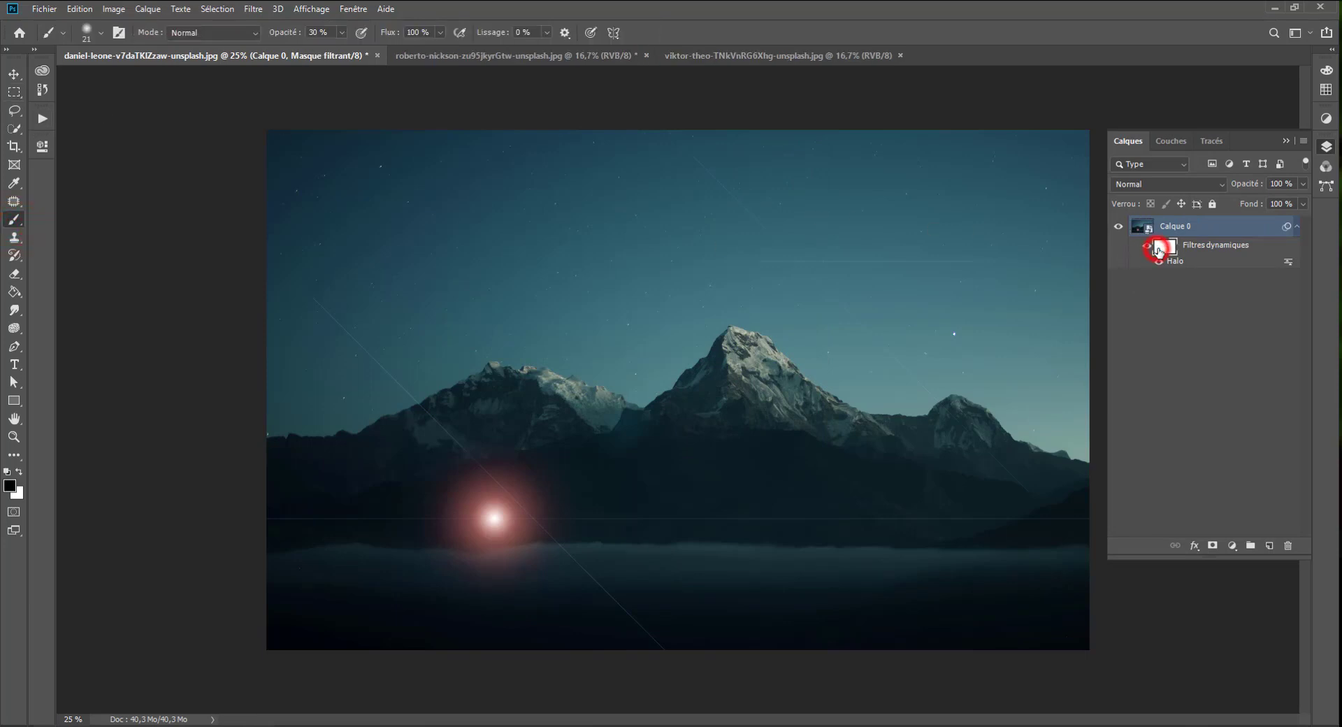
right_click(495, 268)
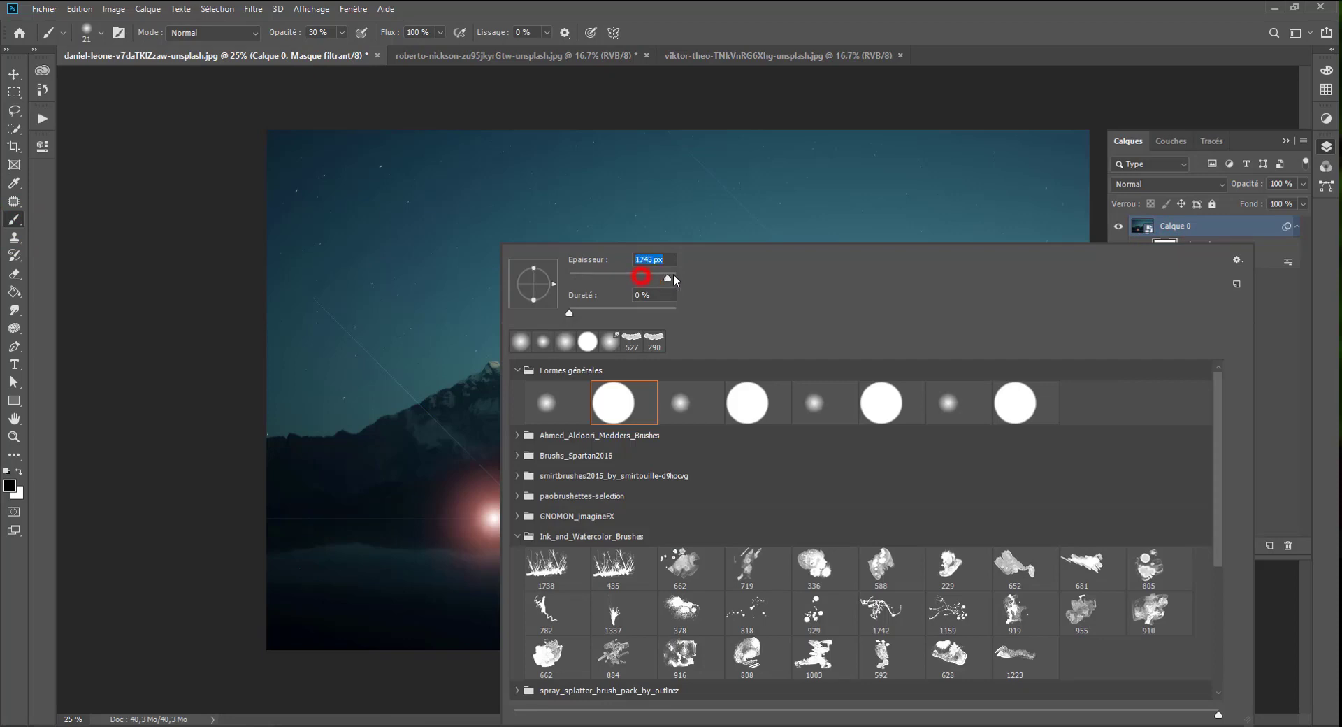
left_click_drag(673, 274, 657, 274)
key("Return")
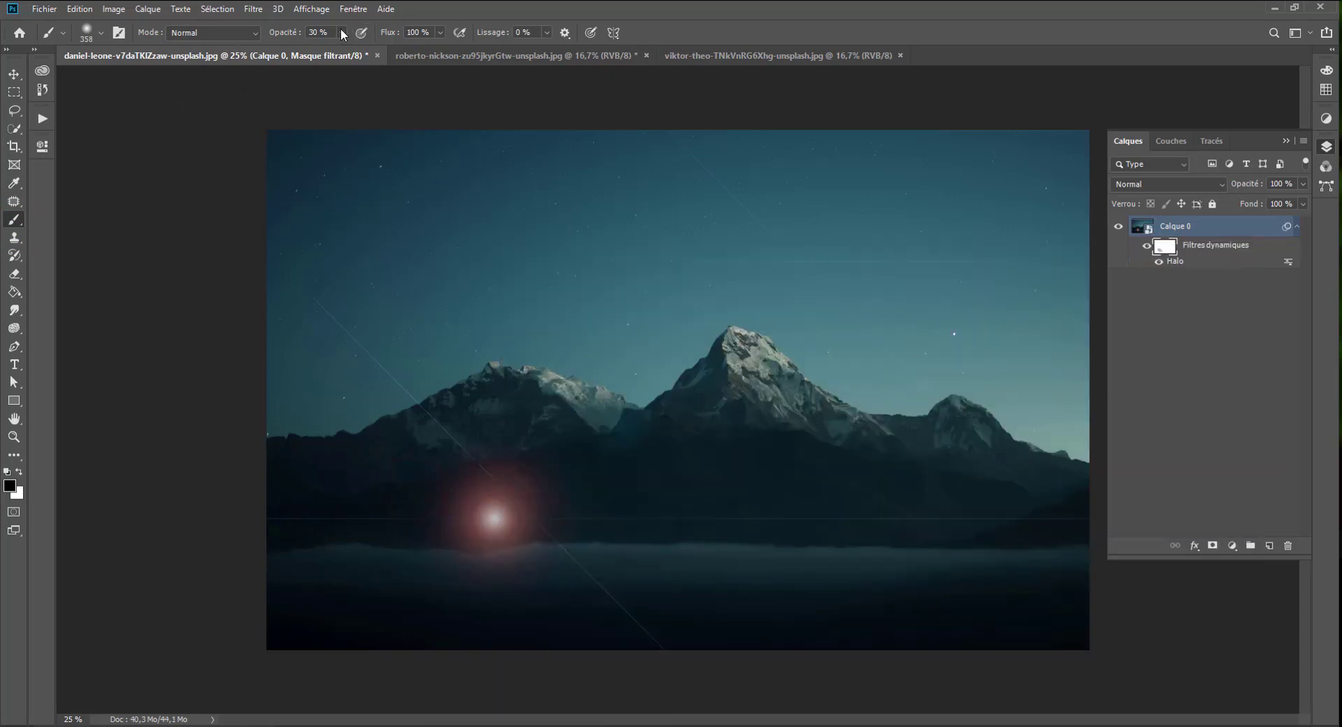
- Hide the flare by painting black on the filter mask at 100% brush opacity, and restore it by painting white
left_click(342, 33)
left_click_drag(342, 46, 391, 47)
mouse_move(445, 520)
left_mouse_down()
mouse_move(458, 550)
mouse_move(537, 511)
mouse_move(522, 494)
mouse_move(743, 582)
mouse_move(438, 590)
mouse_move(690, 615)
mouse_move(804, 641)
mouse_move(457, 641)
mouse_move(946, 517)
mouse_move(223, 539)
mouse_move(380, 550)
mouse_move(345, 423)
mouse_move(202, 277)
mouse_move(510, 524)
mouse_move(240, 253)
mouse_move(530, 421)
mouse_move(743, 492)
left_mouse_up()
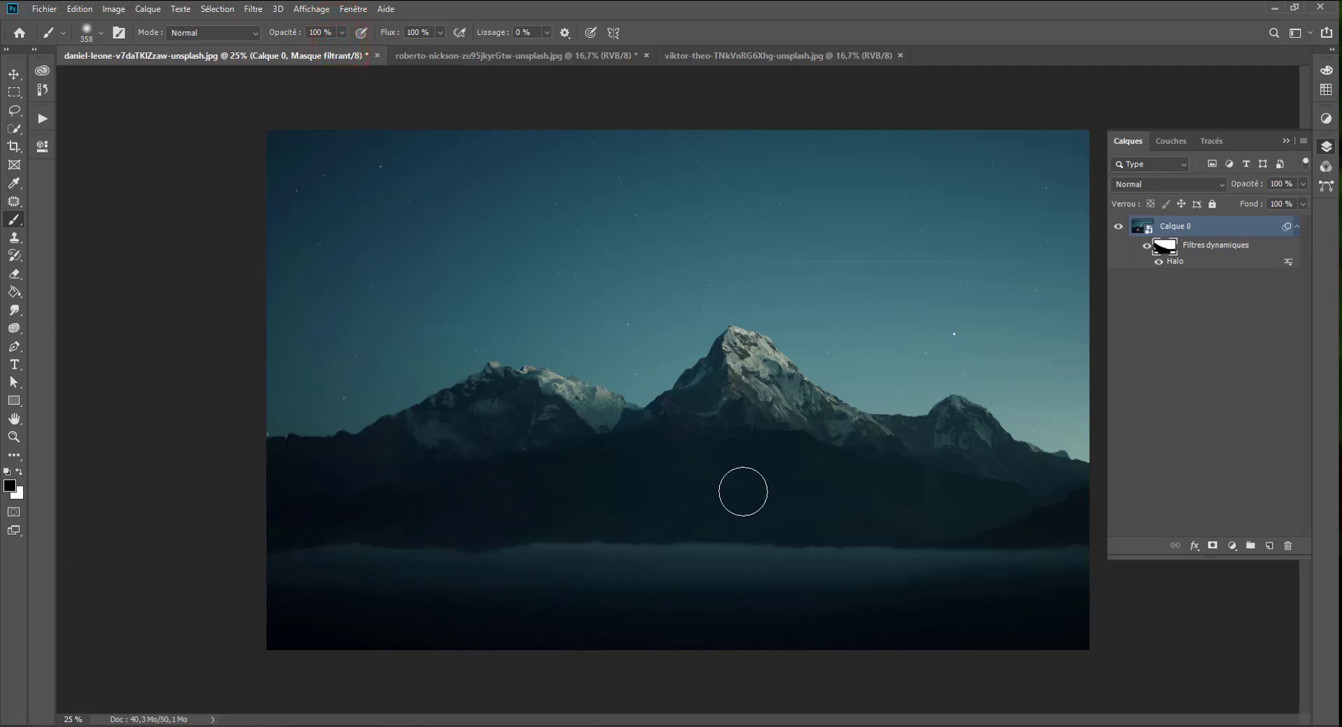
left_click(20, 472)
mouse_move(569, 554)
left_mouse_down()
mouse_move(489, 520)
mouse_move(452, 444)
left_mouse_up()
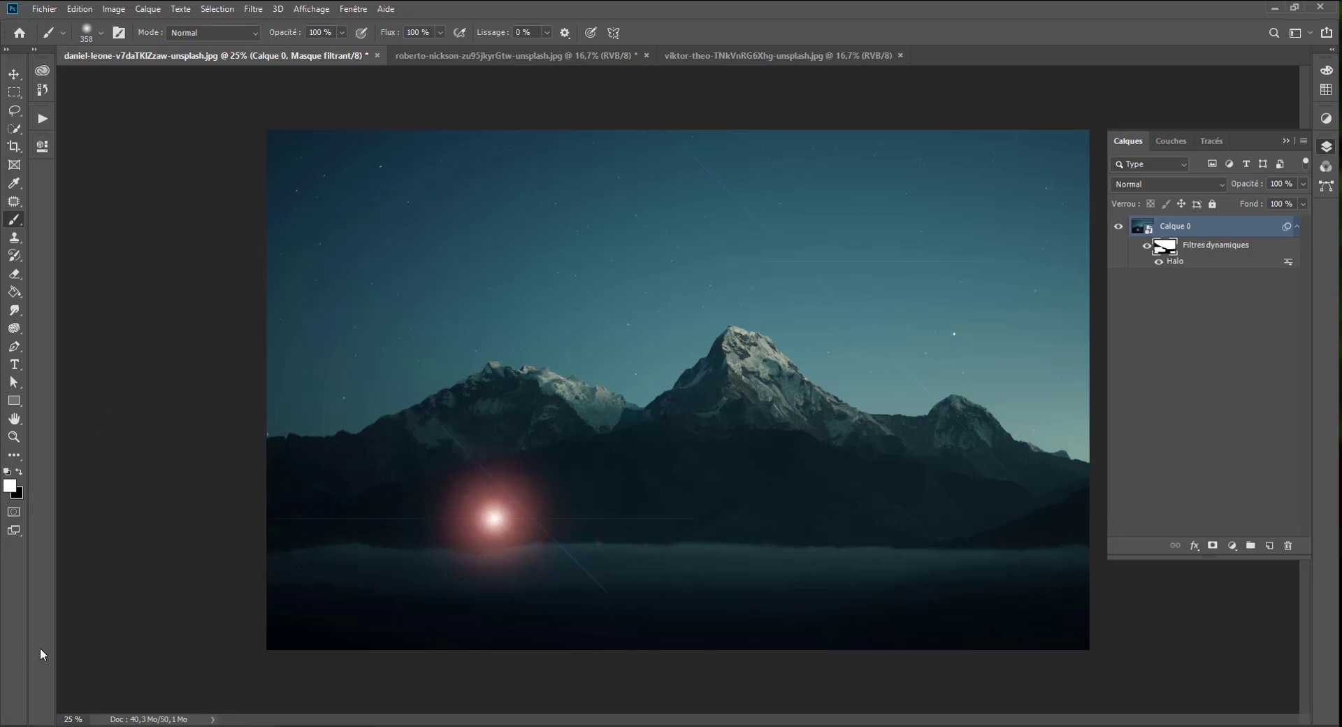
- Move the Halo flare into the sky just right of the central peak, and delete the smart filters from the layer
double_click(1173, 263)
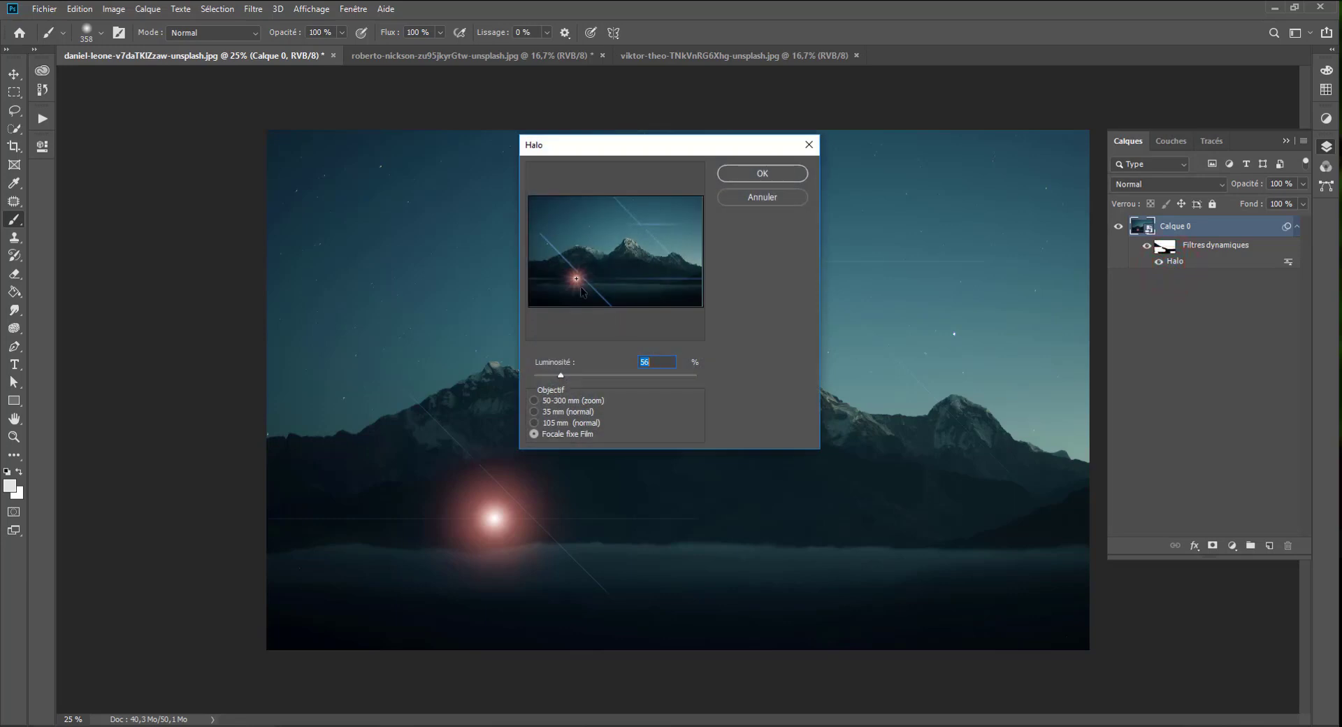
left_click_drag(582, 292, 647, 223)
left_click(769, 172)
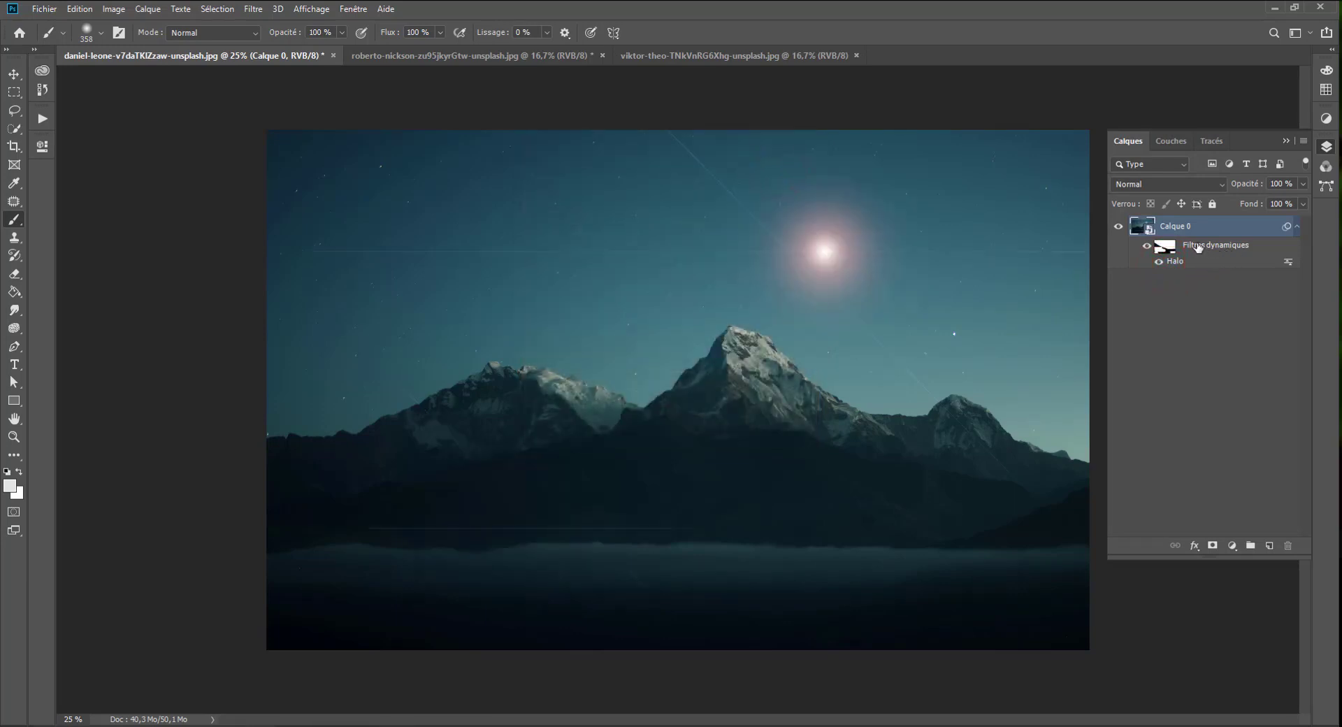
left_click_drag(1197, 247, 1287, 547)
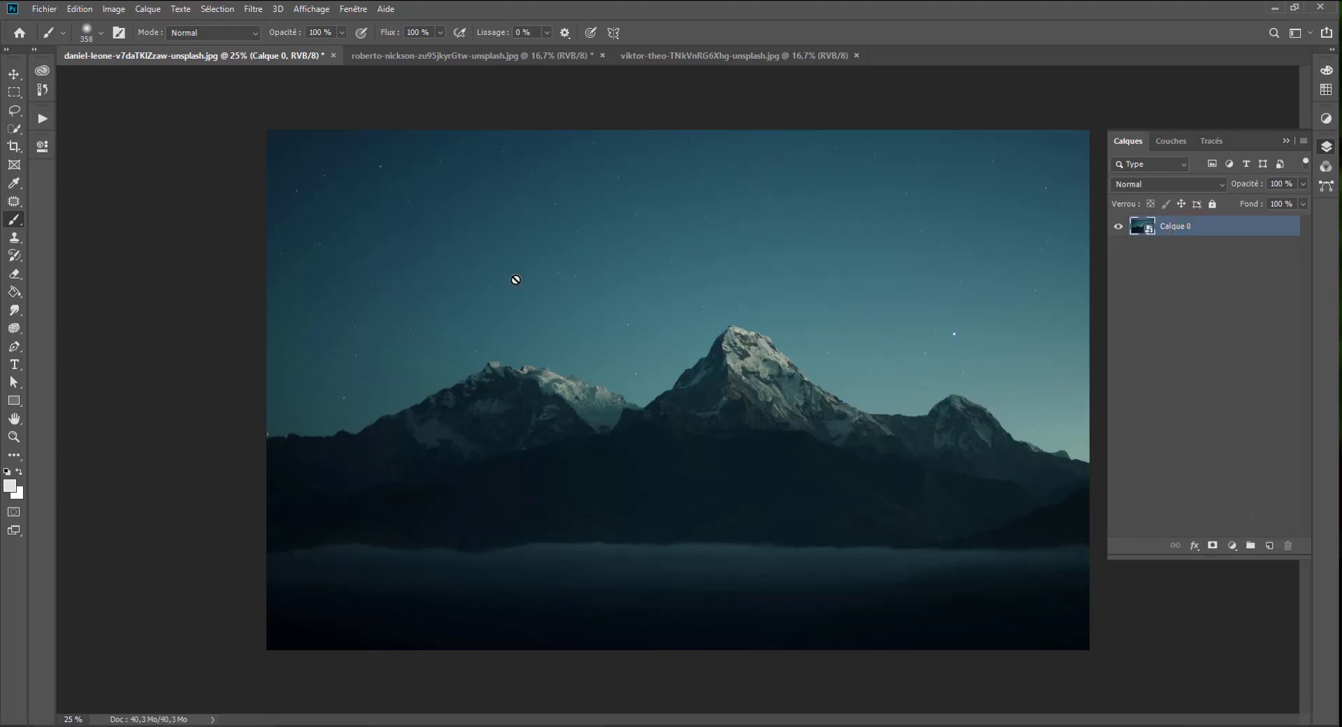
- Start a new Halo filter on the smart object with the 50-300 mm (zoom) lens and 83% brightness
left_click(254, 9)
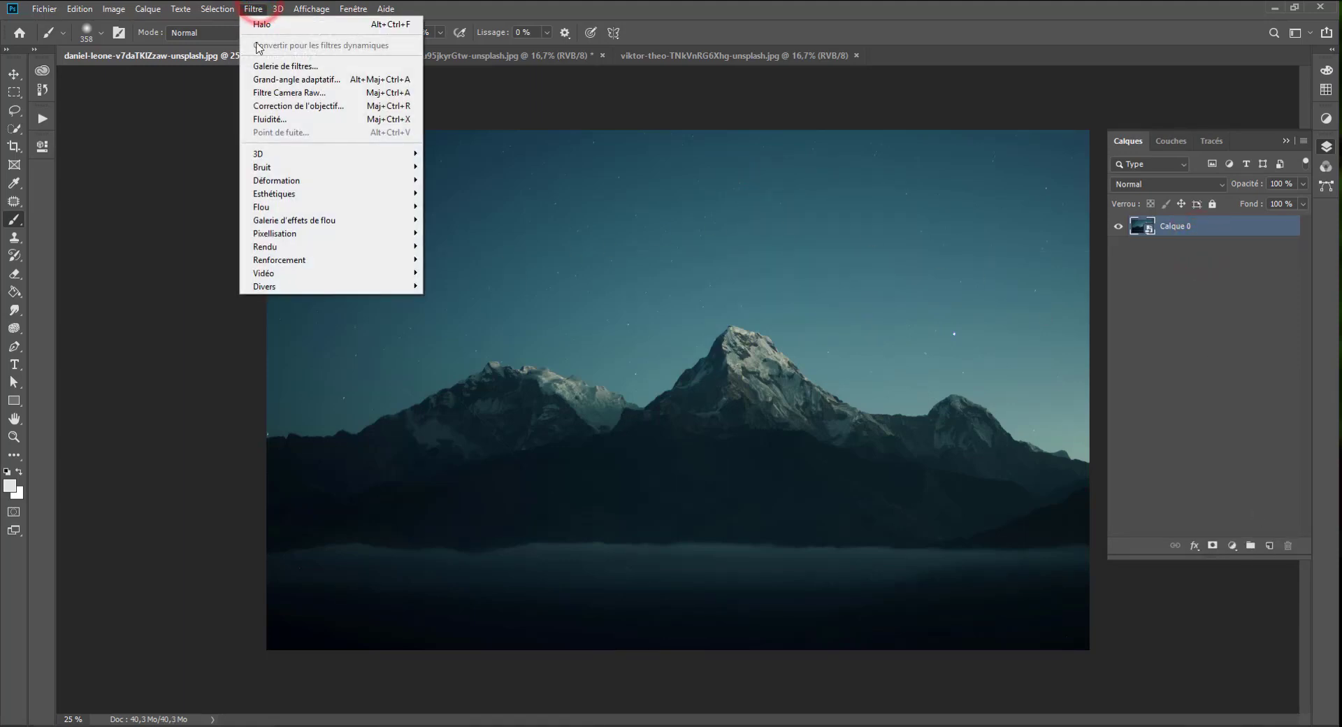
mouse_move(283, 250)
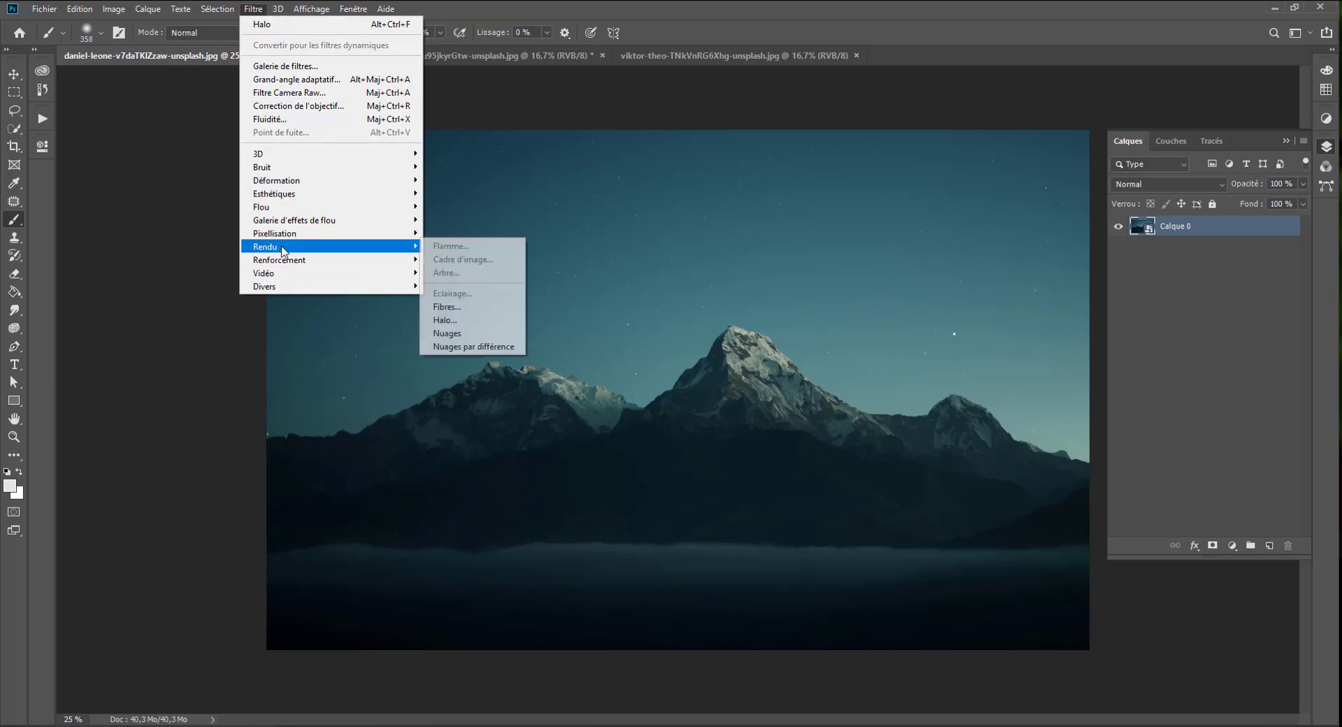
left_click(470, 318)
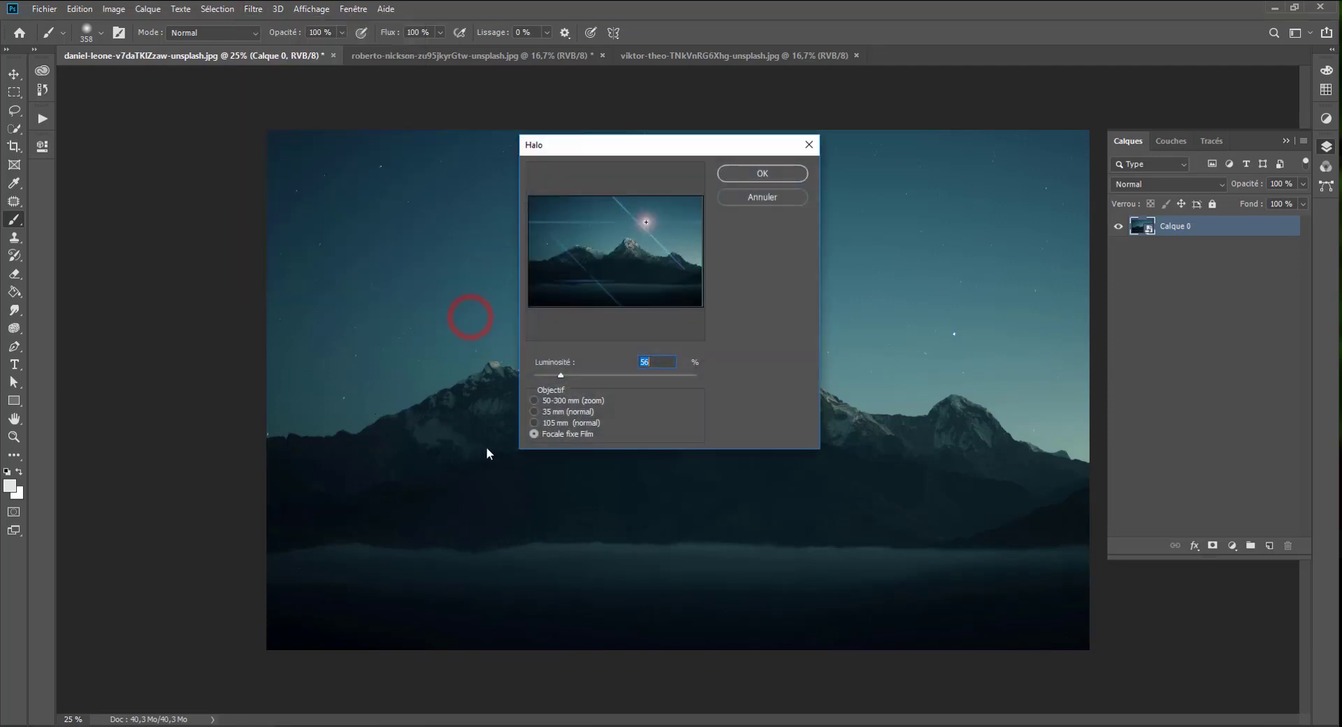
left_click(563, 401)
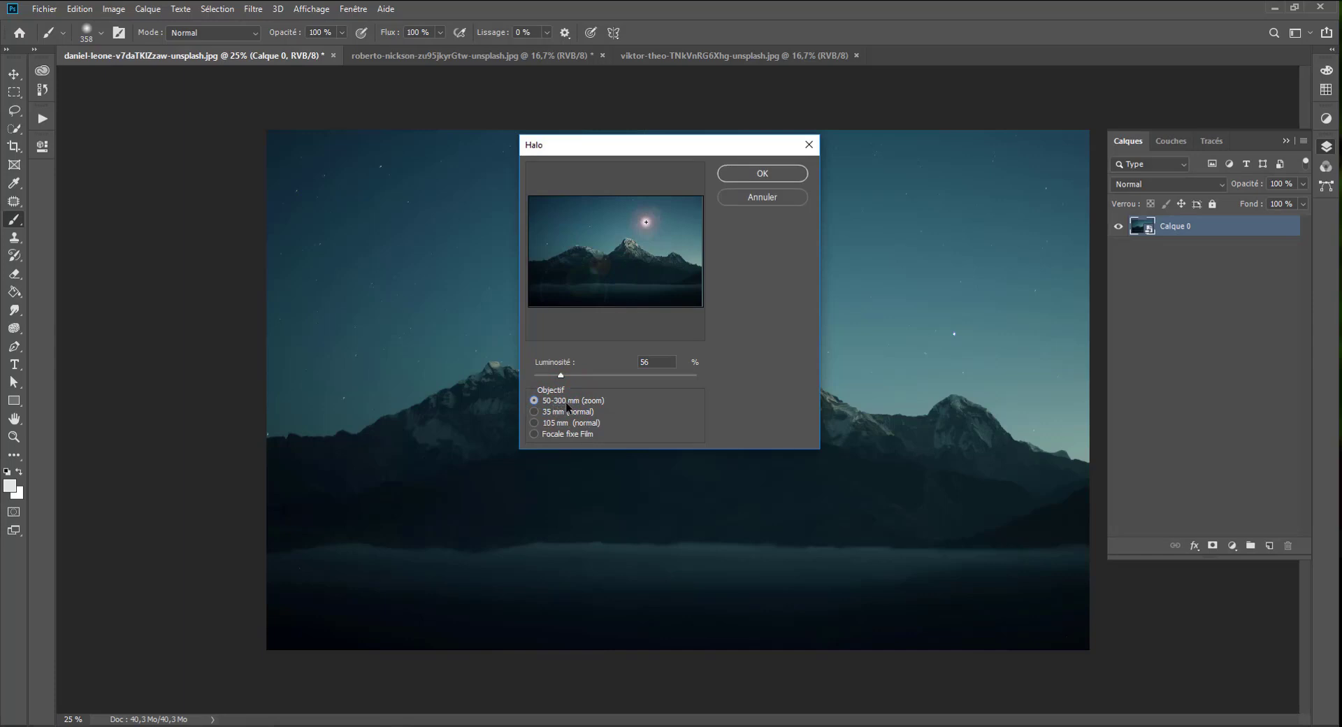
left_click(580, 377)
mouse_move(593, 376)
left_mouse_down()
mouse_move(625, 371)
mouse_move(573, 364)
left_mouse_up()
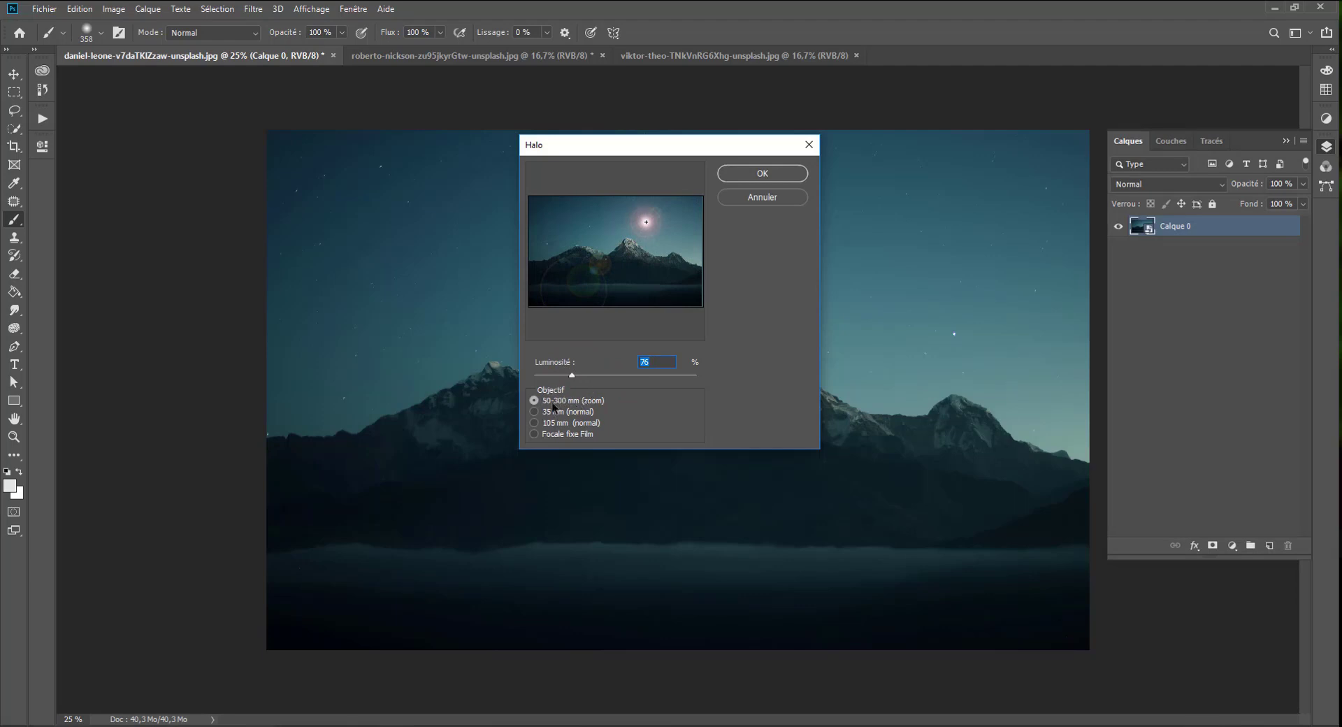
mouse_move(576, 376)
left_mouse_down()
mouse_move(593, 376)
mouse_move(578, 376)
left_mouse_up()
- Place the flare on the ridge just right of the rightmost peak and apply the Halo filter
mouse_move(634, 230)
left_mouse_down()
mouse_move(700, 228)
mouse_move(569, 216)
mouse_move(501, 232)
mouse_move(563, 219)
mouse_move(683, 226)
left_mouse_up()
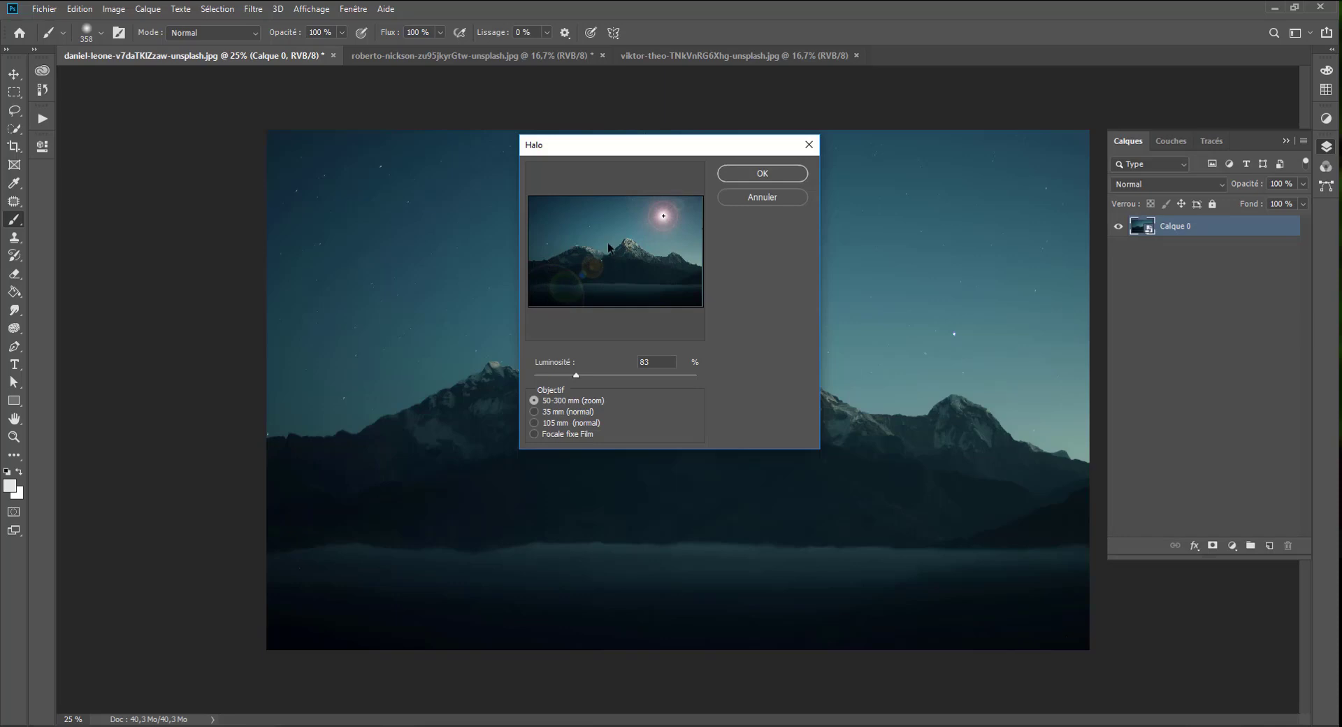
left_click(664, 211)
left_click(690, 261)
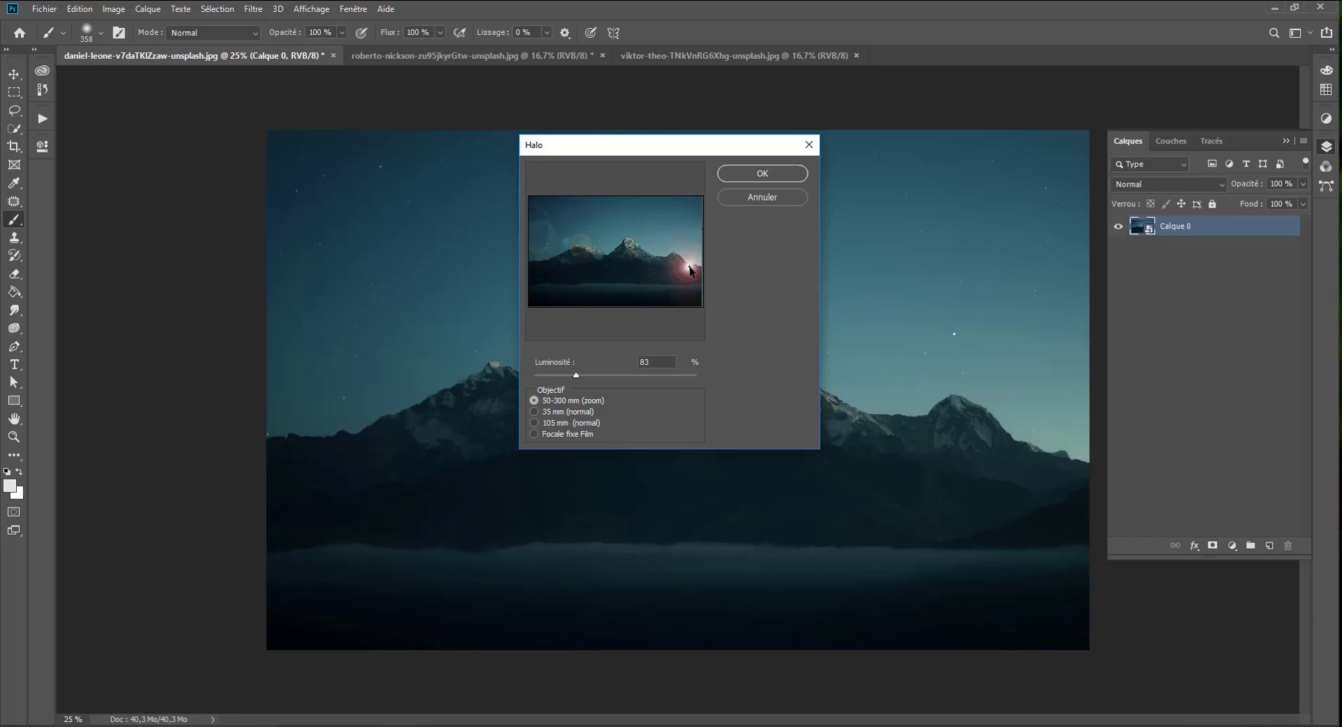
left_click(768, 174)
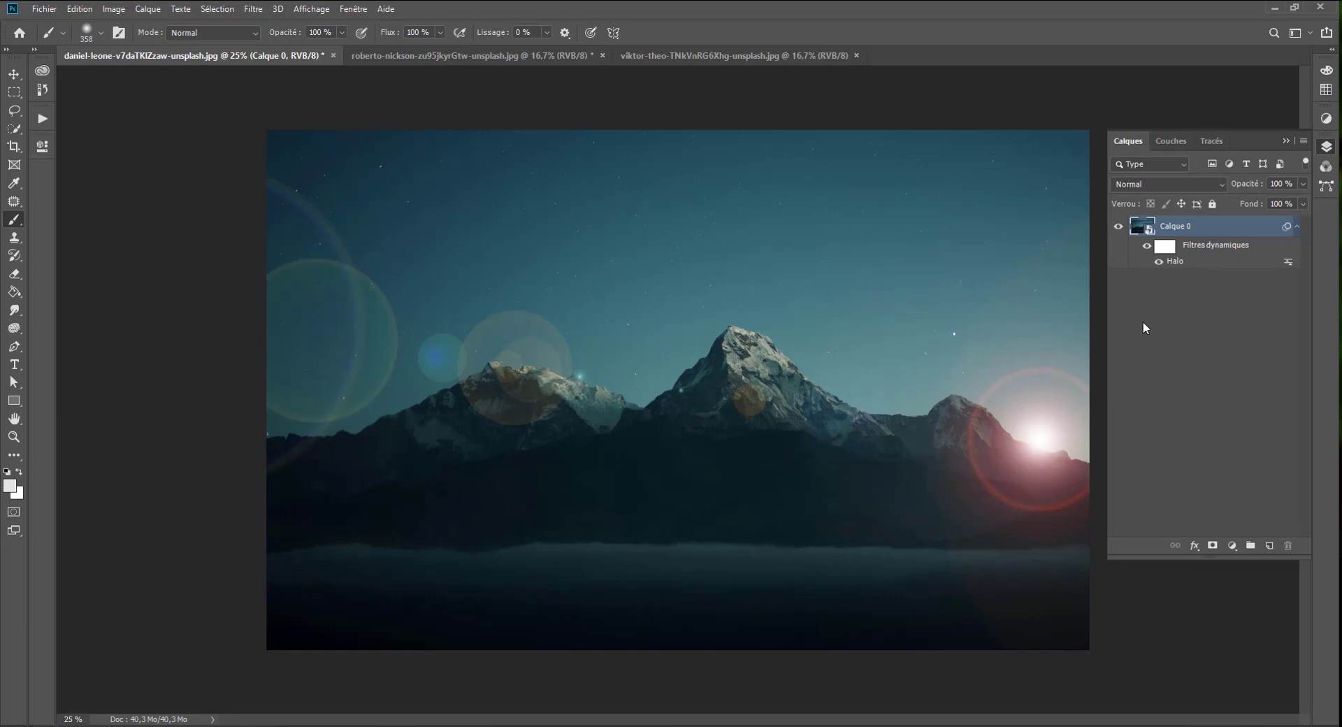
- Try the Produit blend mode on the Halo smart filter with its preview zoomed out to the whole image
double_click(1289, 263)
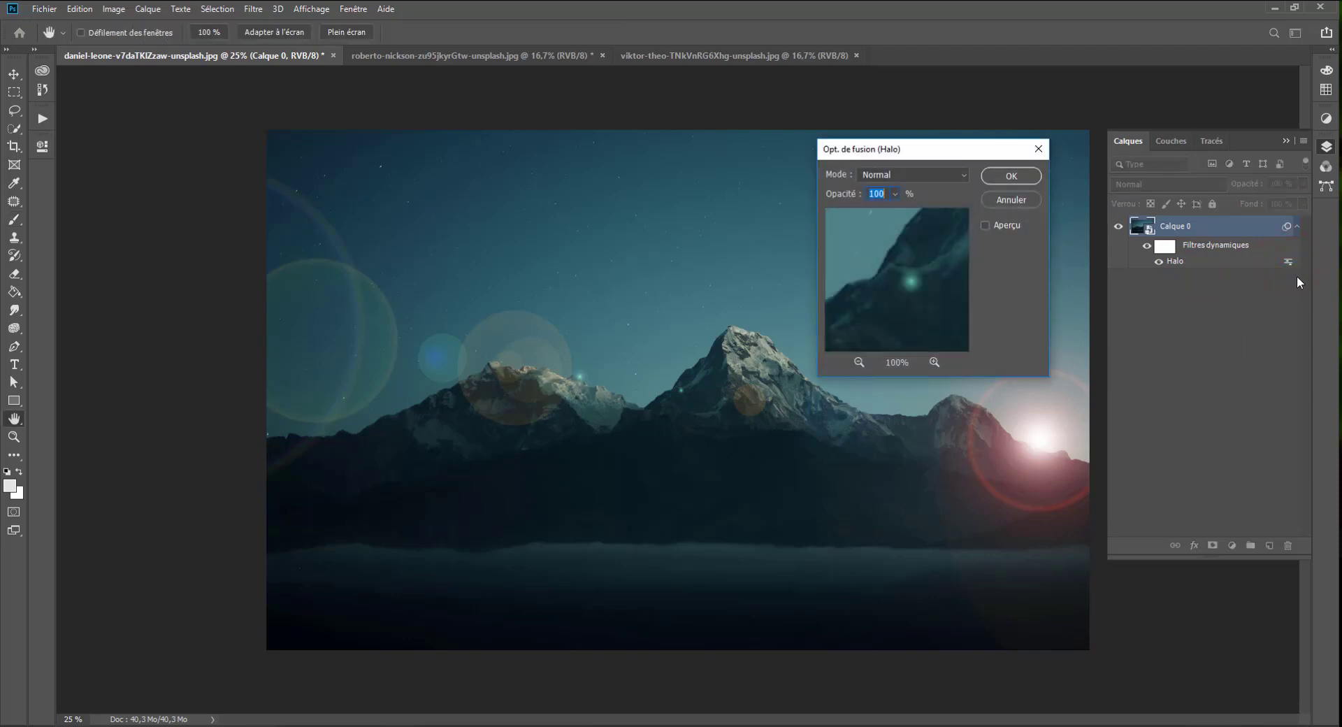
left_click(935, 175)
left_click(900, 235)
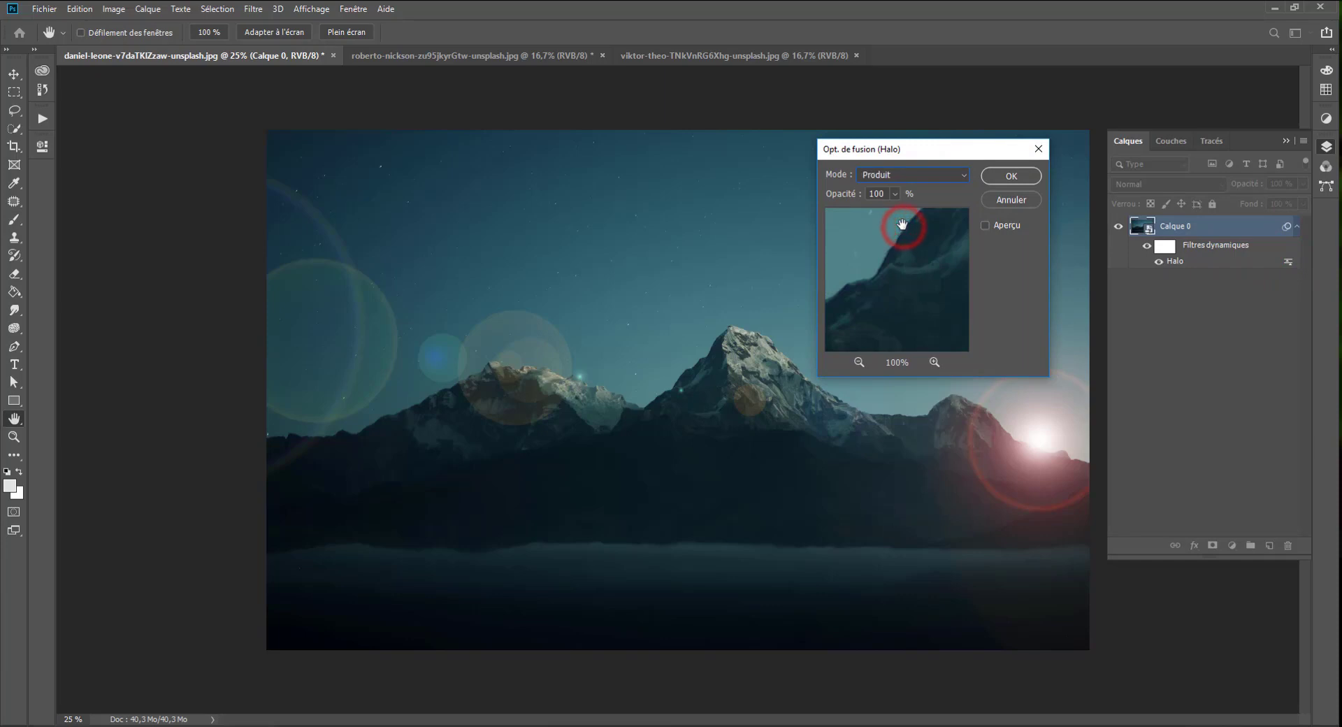
left_click(859, 362)
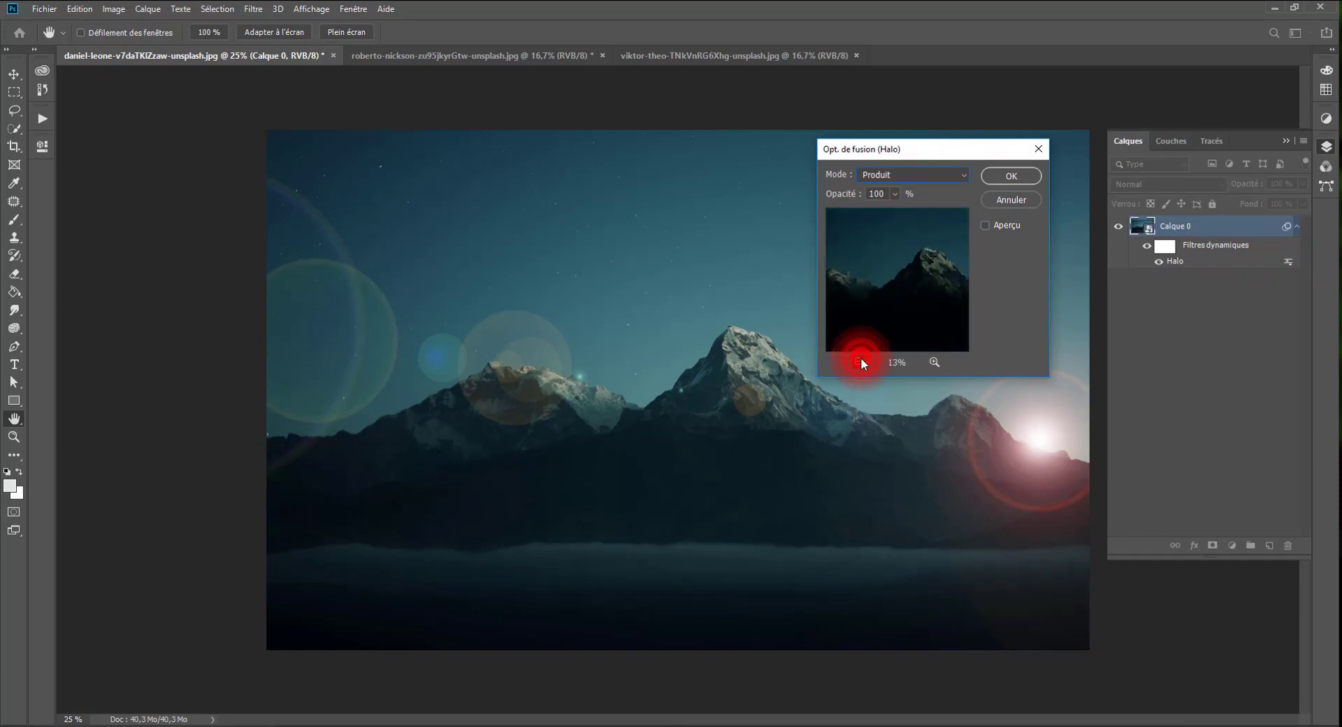
left_click(860, 361)
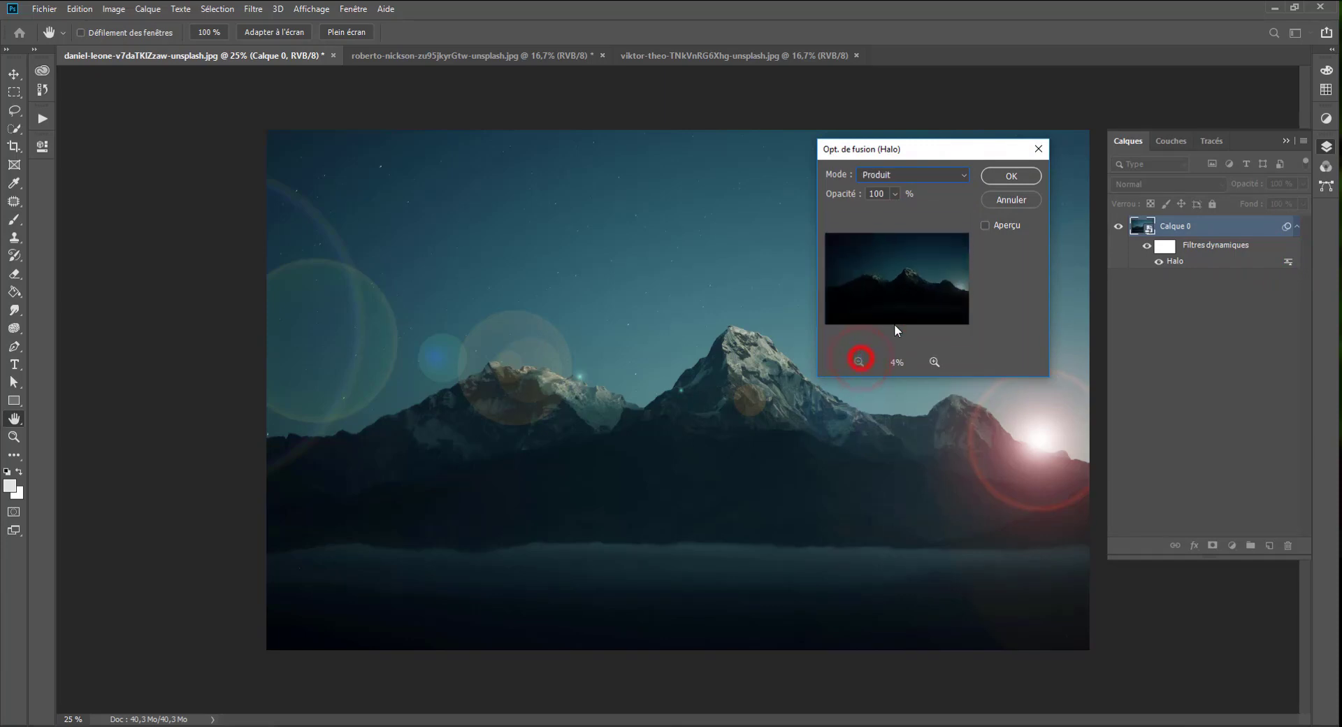
- Apply the Densité linéaire - (Ajout) blend mode to the Halo smart filter
left_click(891, 175)
left_click(891, 180)
scroll(886, 173, "down", 7)
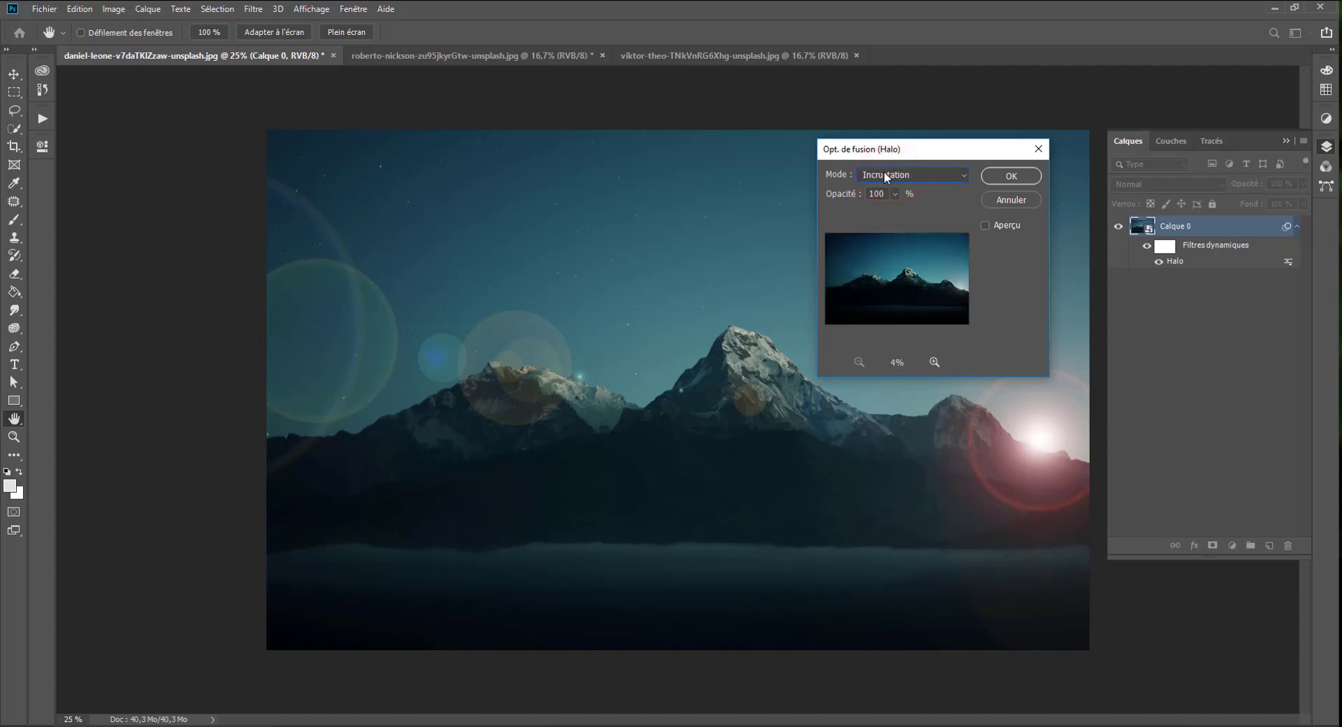
scroll(884, 173, "up", 1)
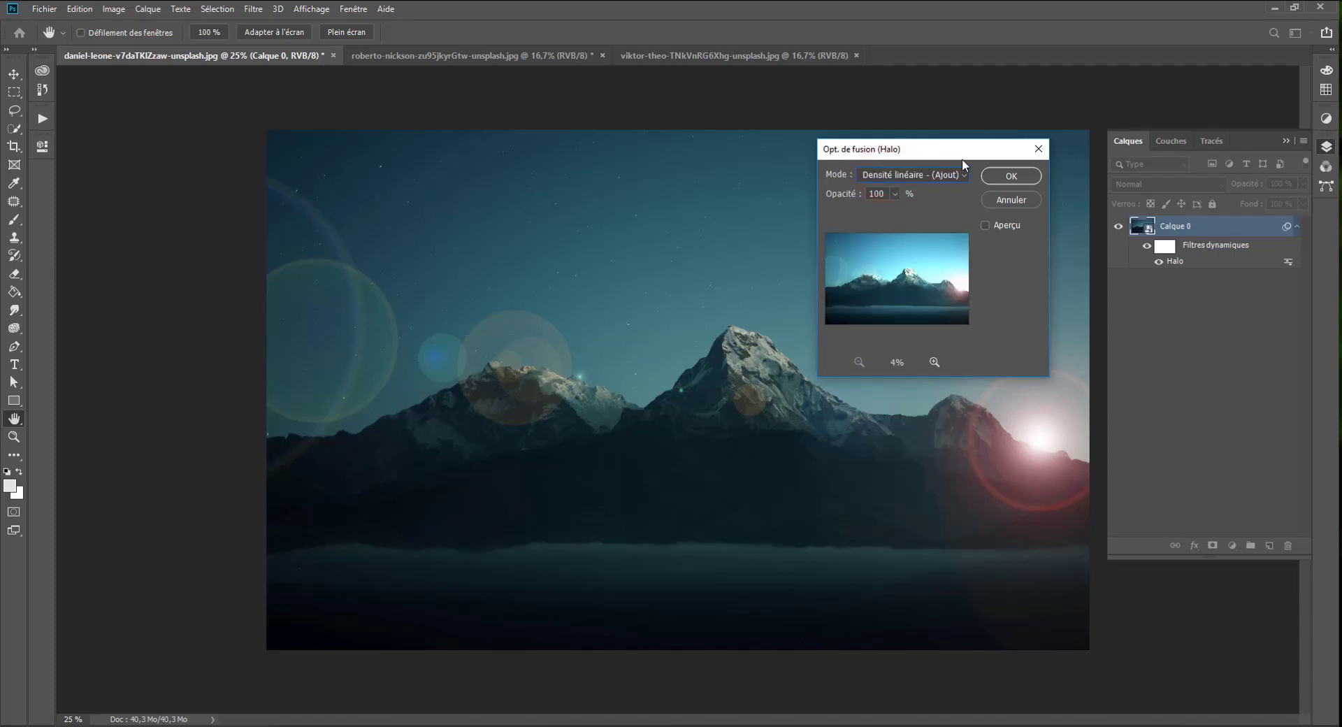
left_click(994, 169)
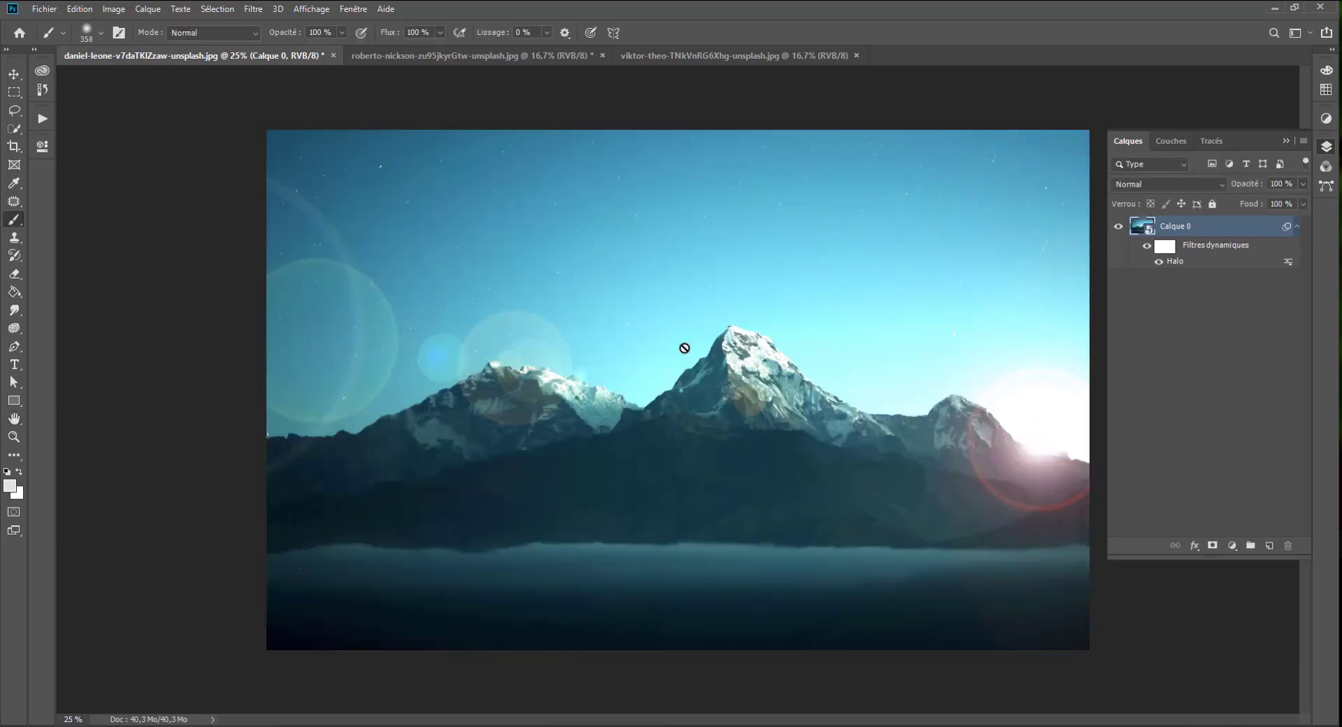
- Preview blend modes from Normal through Couleur plus claire on the Halo smart filter, with the image preview enabled
left_click(1287, 263)
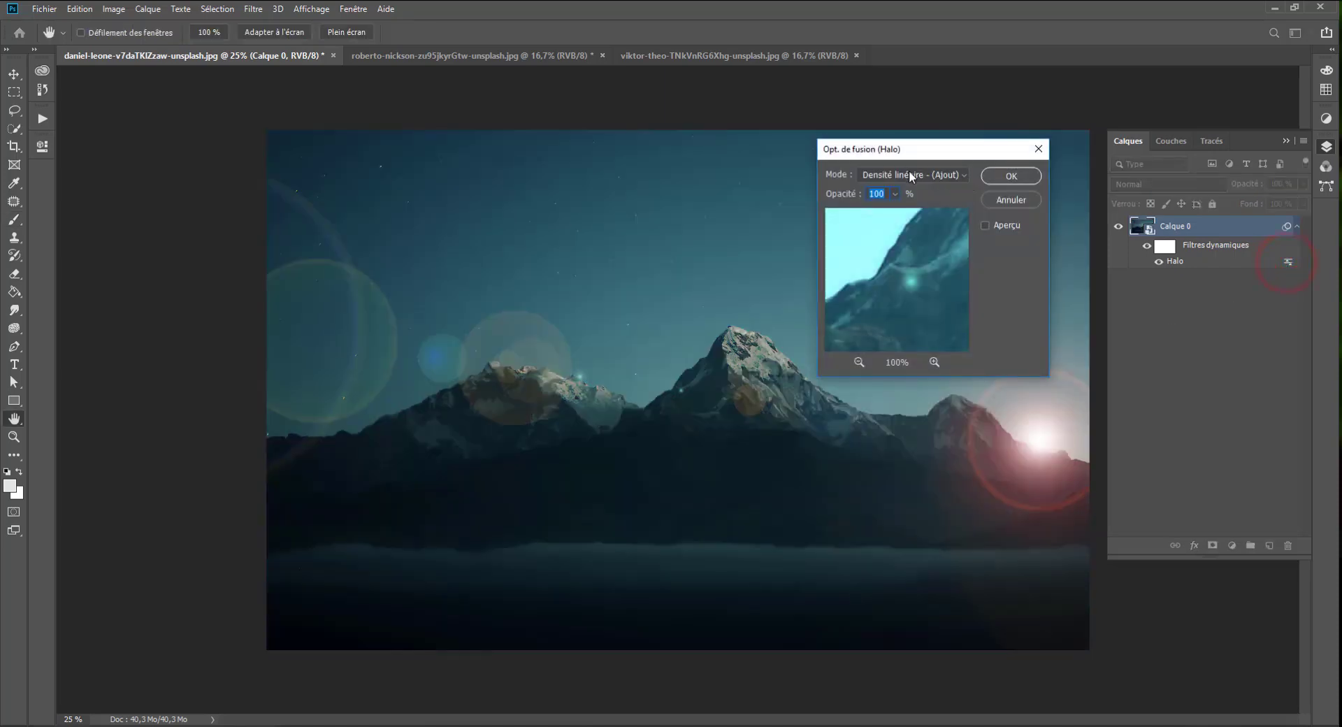
left_click(909, 175)
left_click(877, 185)
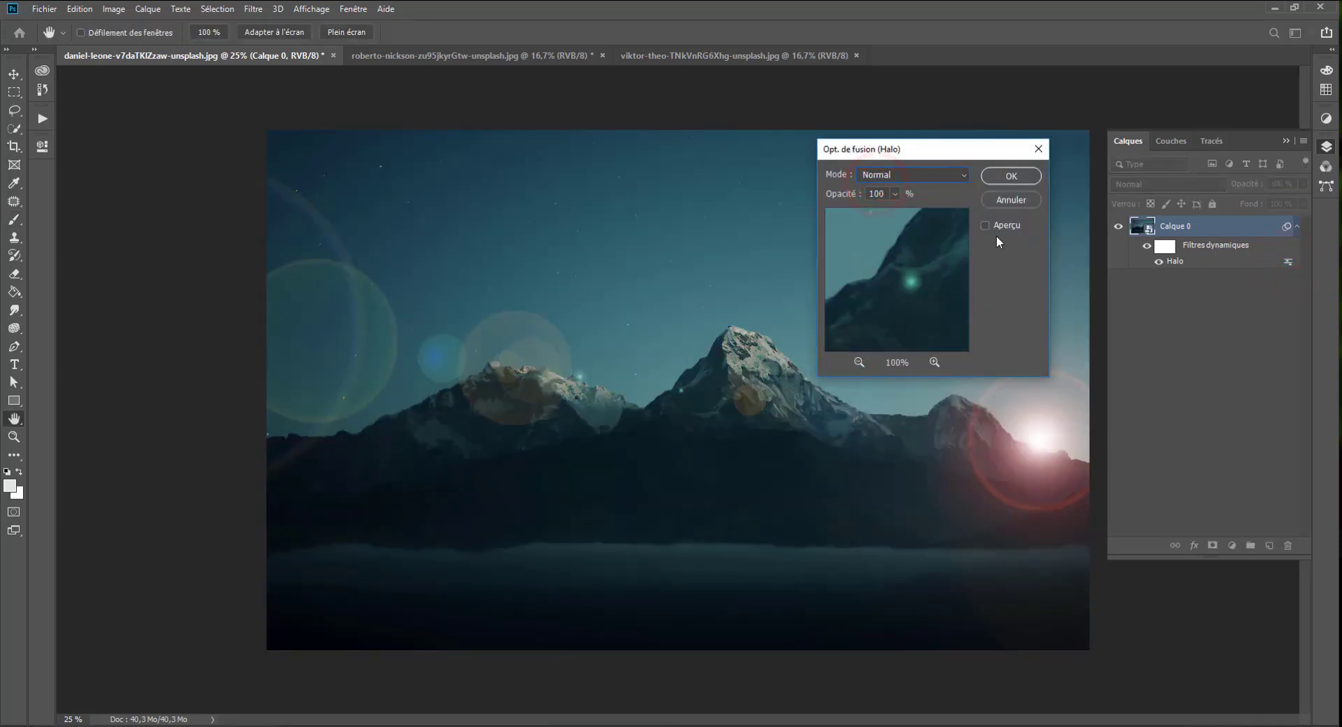
left_click(985, 225)
left_click(902, 170)
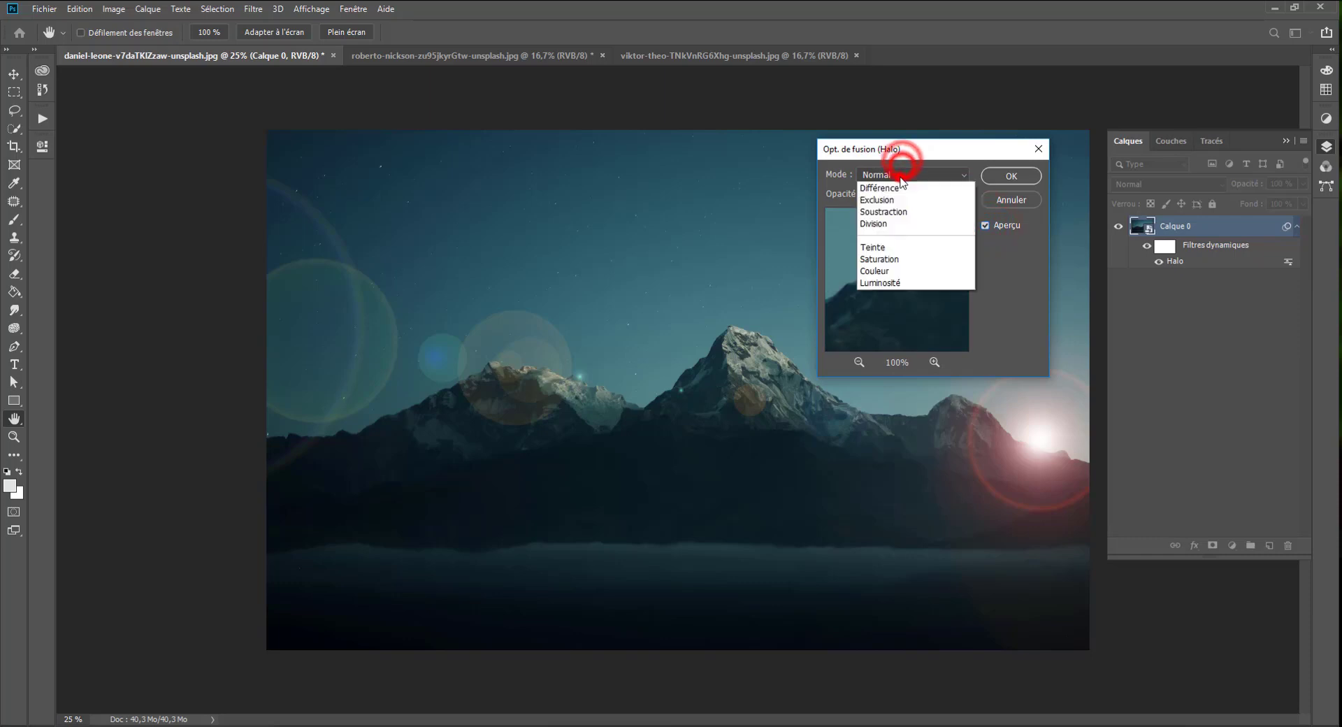
left_click(902, 177)
key("Down")
key("Down")
key("Down")
key("Down")
key("Down")
key("Down")
key("Down")
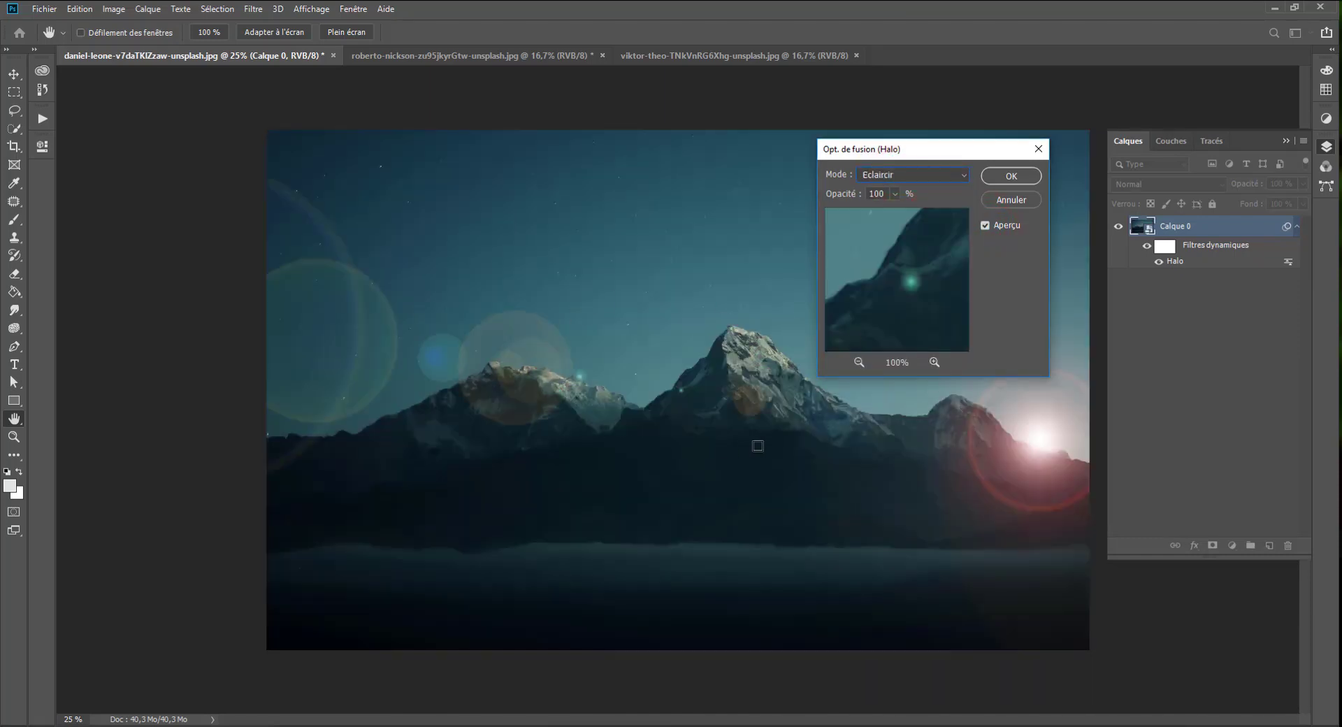
key("Down")
key("Down")
key("Down")
key("Down")
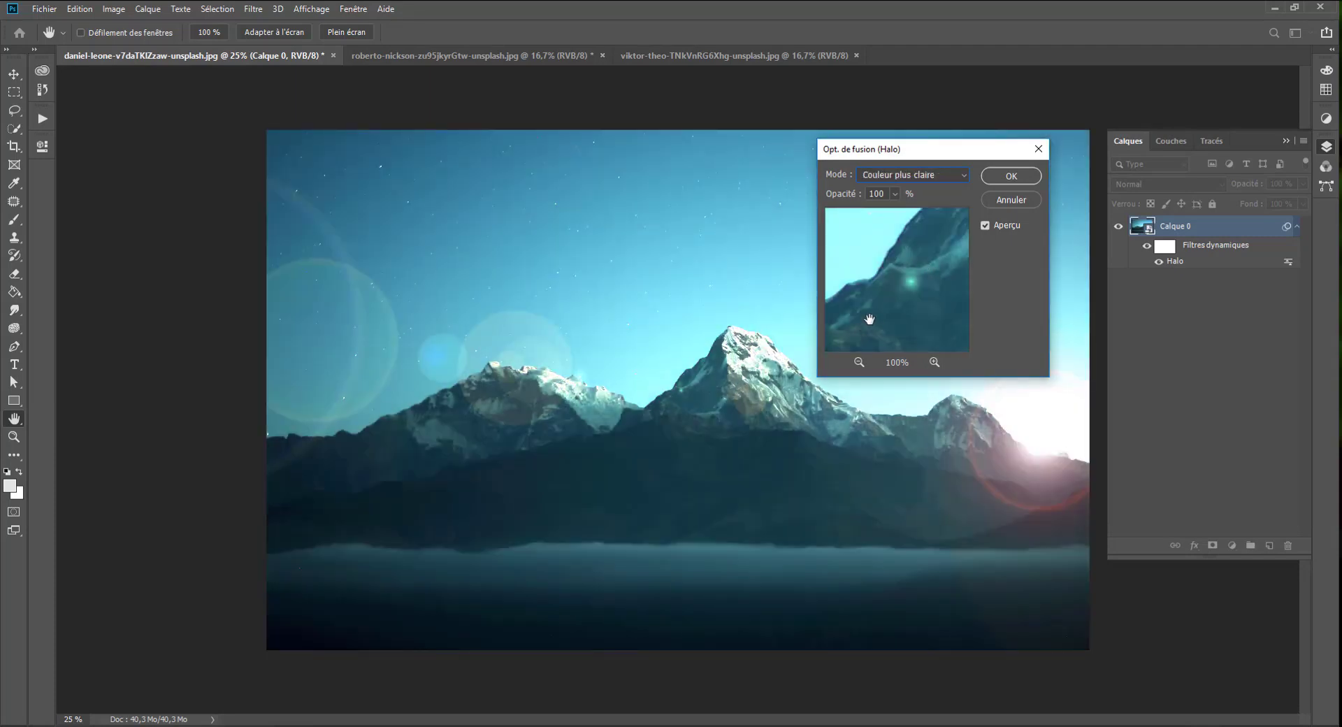
- Try the Normal blend mode at 48% opacity on the Halo smart filter and cancel the blend options
left_click(890, 183)
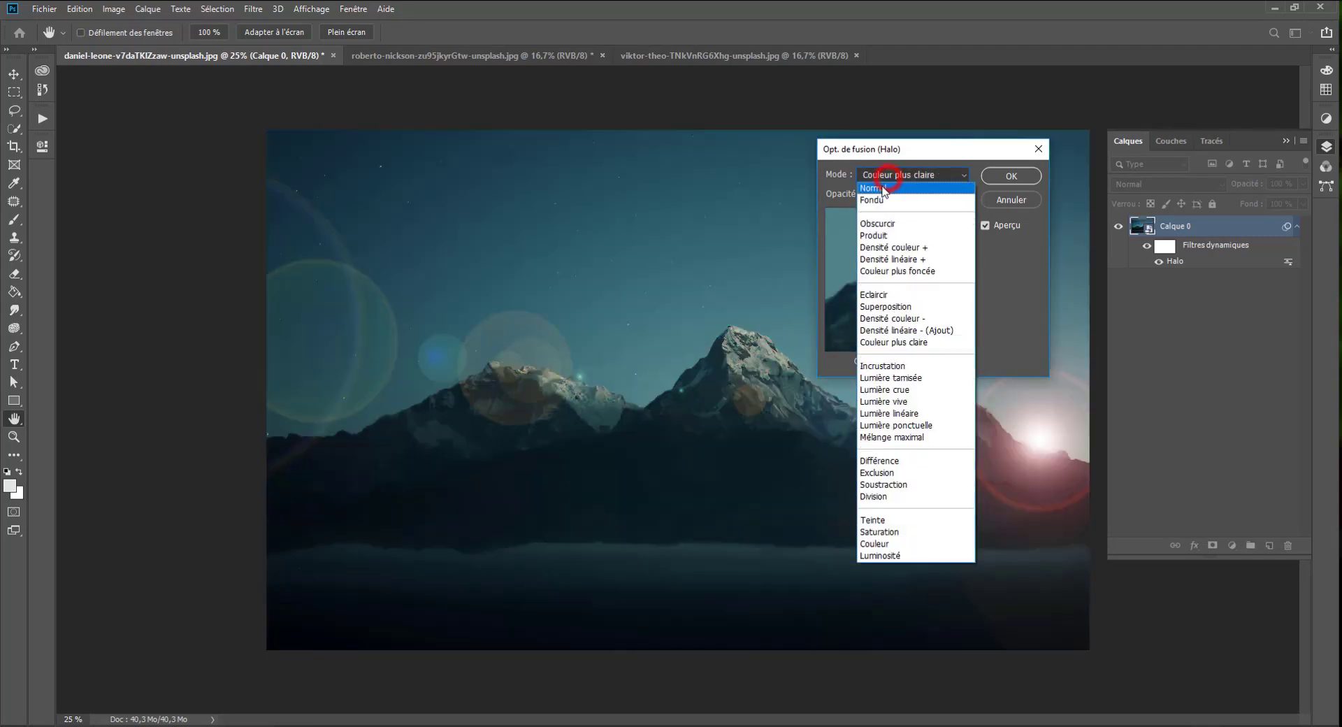
left_click(893, 190)
mouse_move(895, 195)
left_mouse_down()
mouse_move(849, 211)
mouse_move(893, 207)
left_mouse_up()
left_click(999, 203)
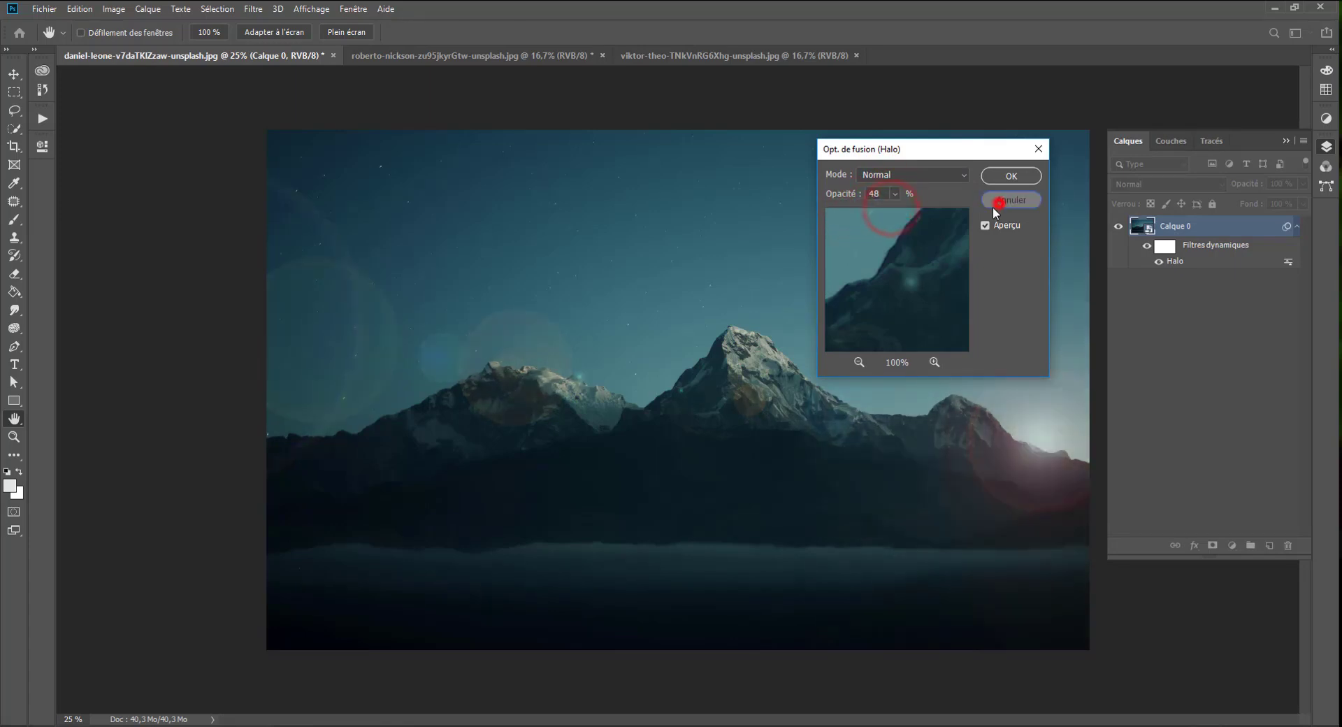
key("b")
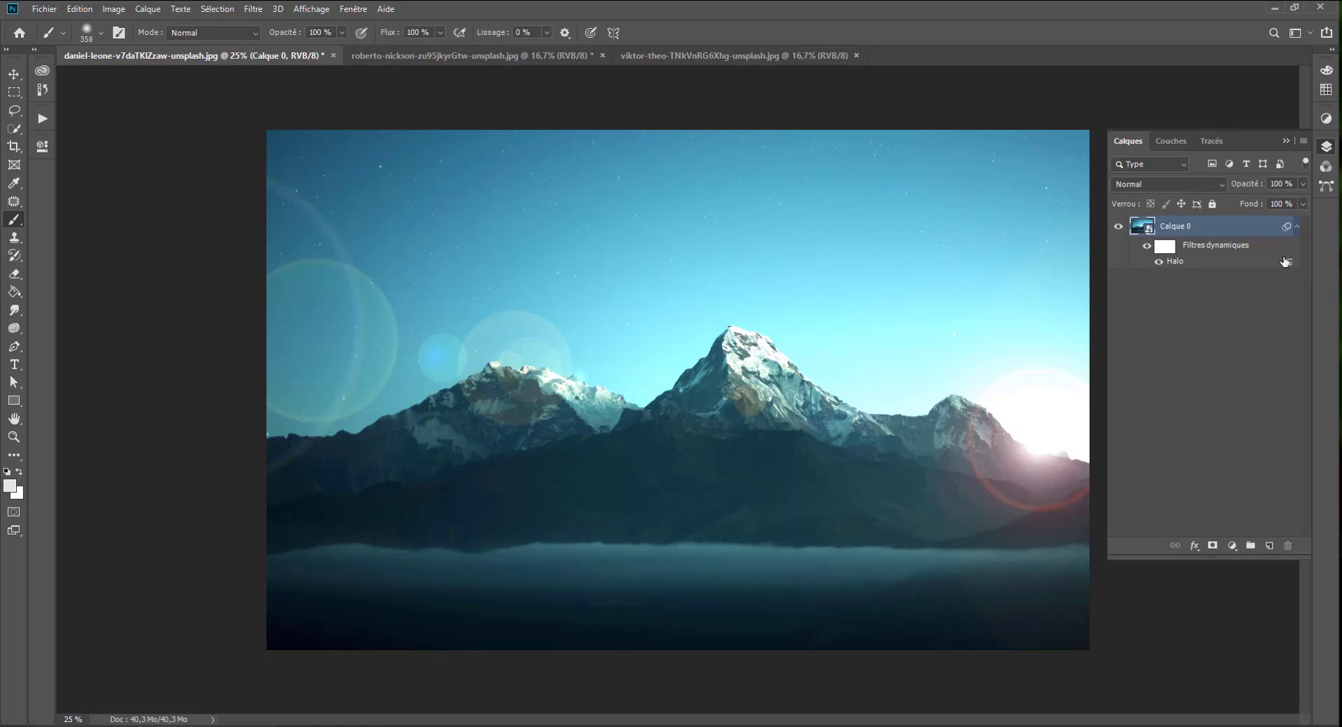
- Set the Halo smart filter's blend mode to Normal at 100% opacity
double_click(1287, 261)
left_click(912, 175)
left_click(908, 183)
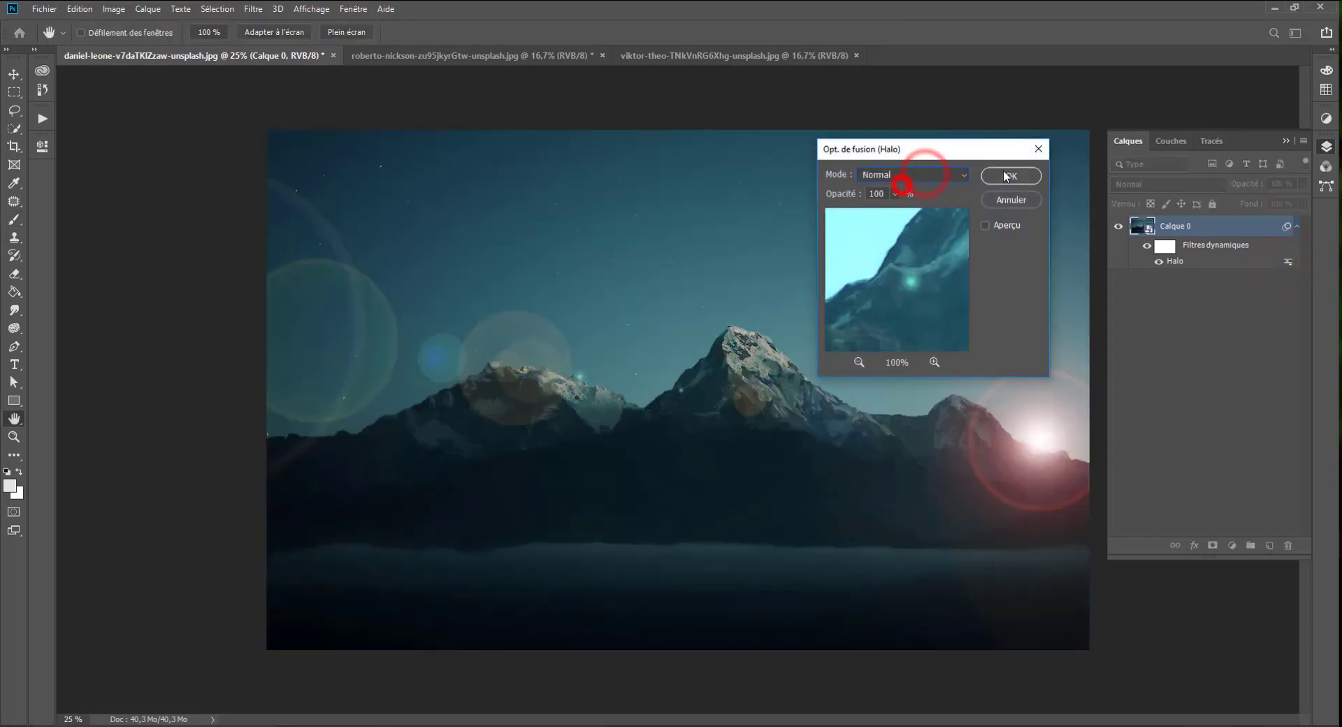
left_click(1012, 176)
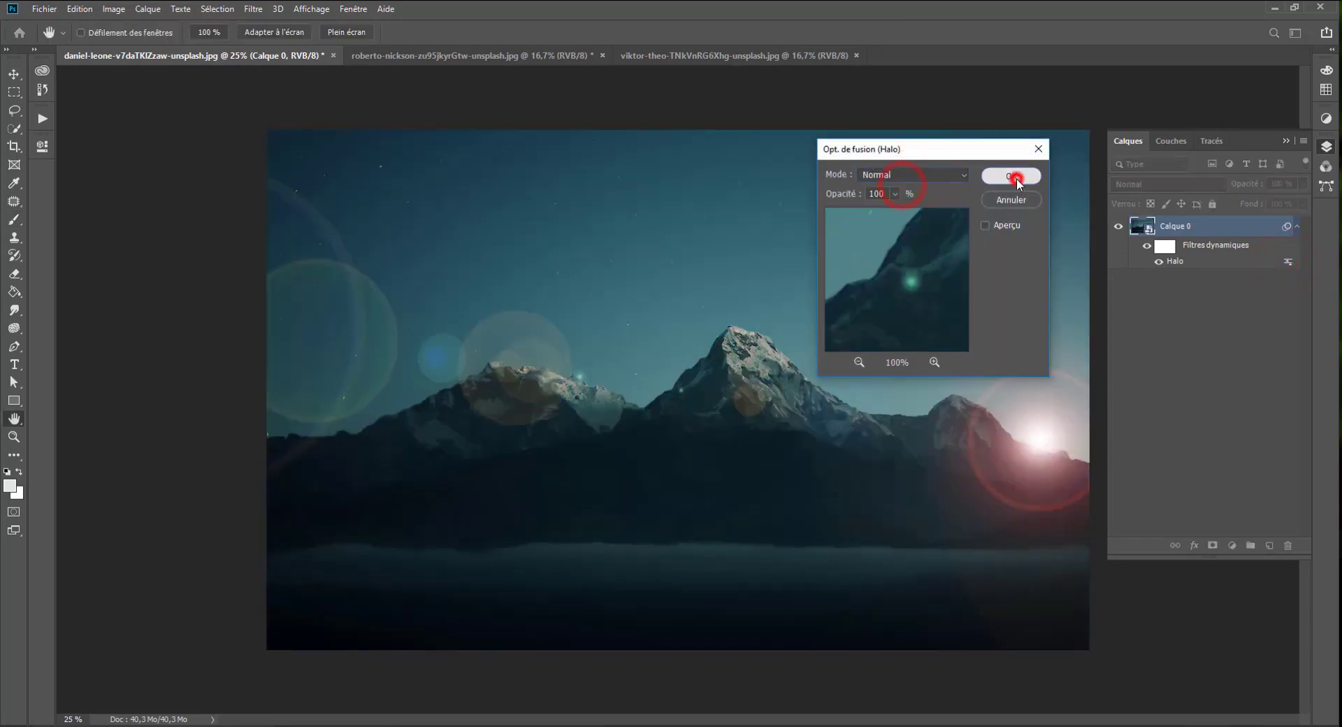
- Edit the Halo smart filter to use the 35 mm (normal) lens
double_click(1176, 262)
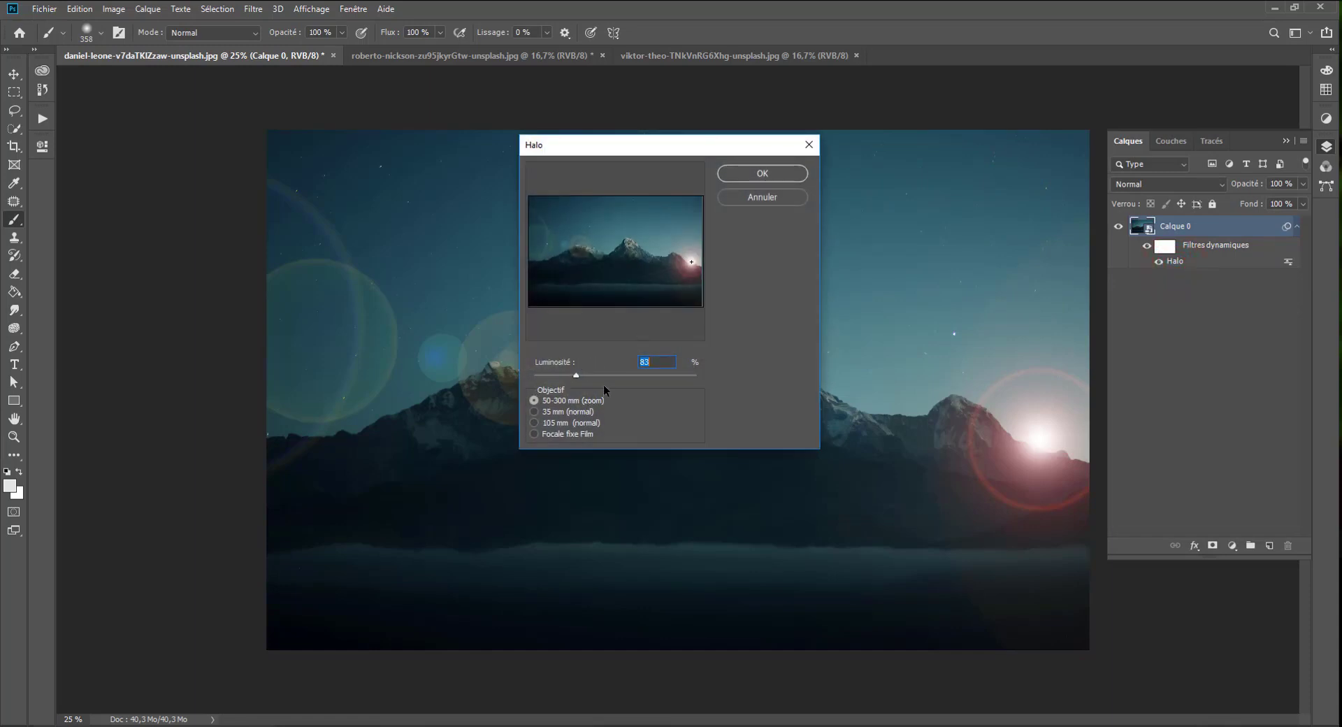
left_click(550, 414)
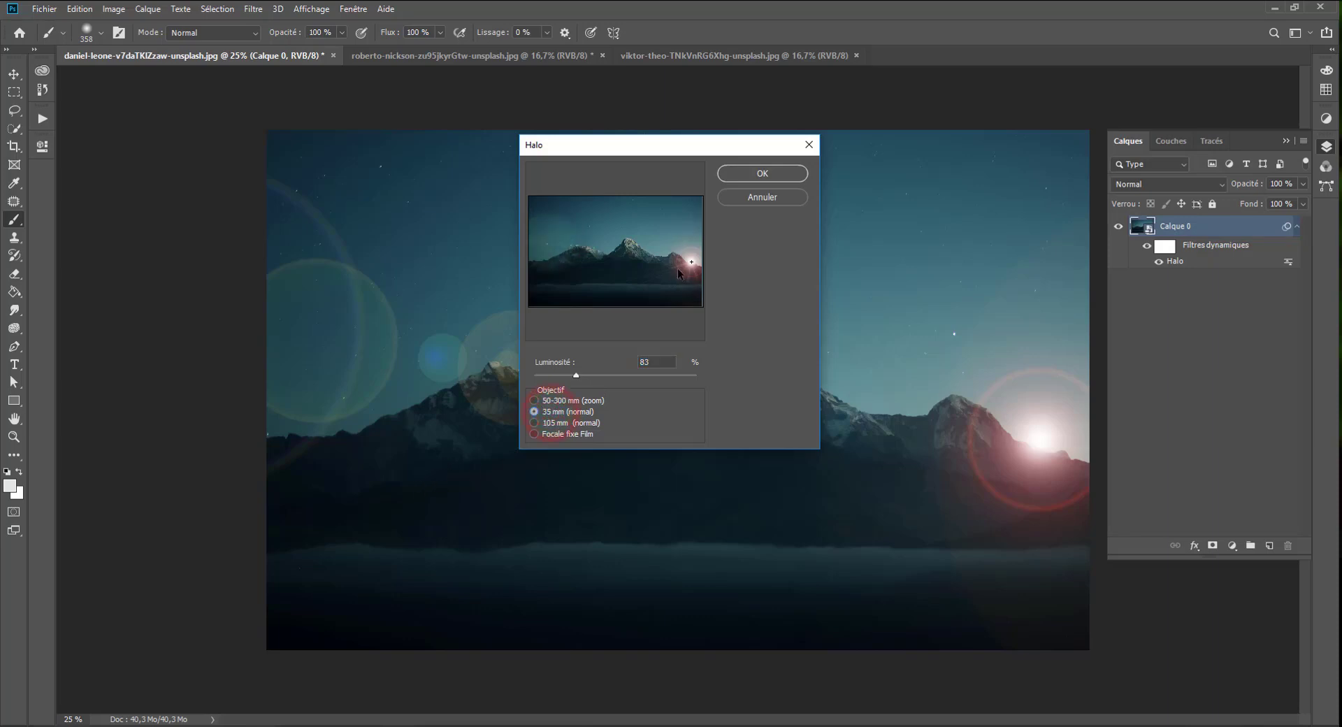
left_click(762, 171)
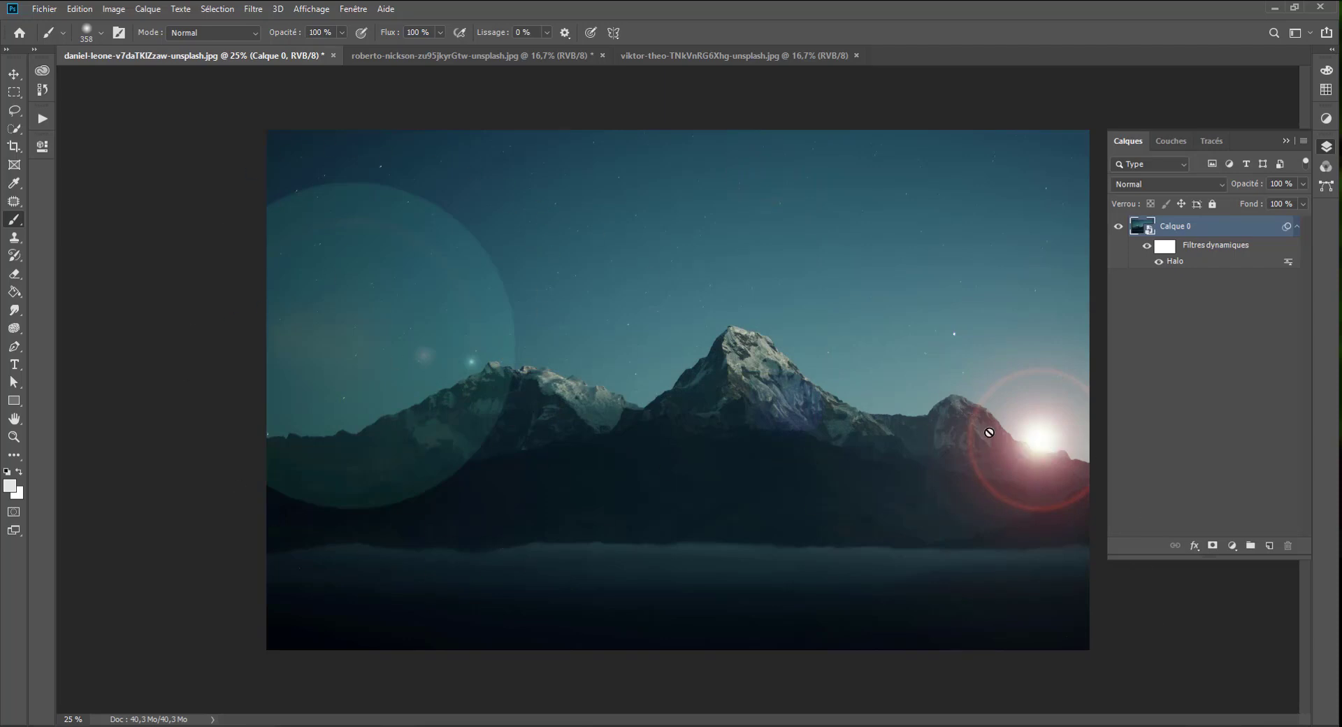
- Hide the large flare circle over the leftmost mountain by painting black on the filter mask with a soft 1447 px brush
scroll(1056, 452, "up", 1)
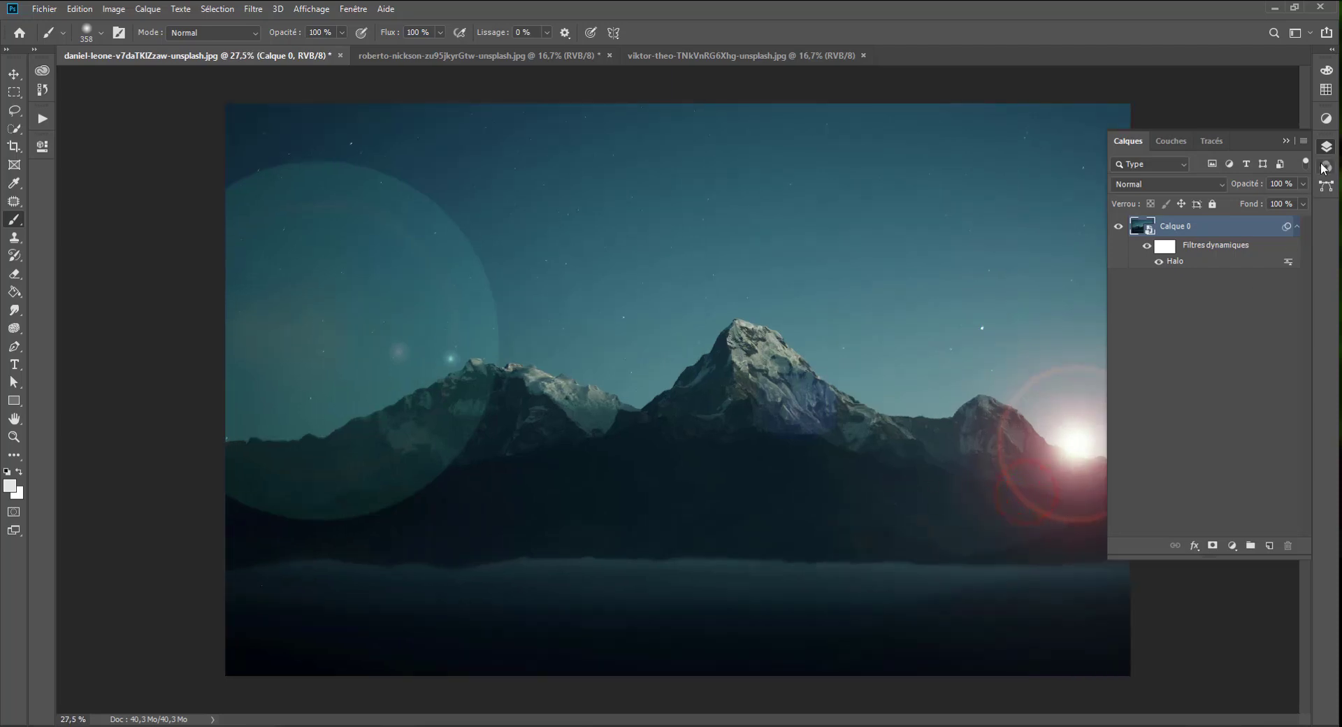
left_click(1165, 245)
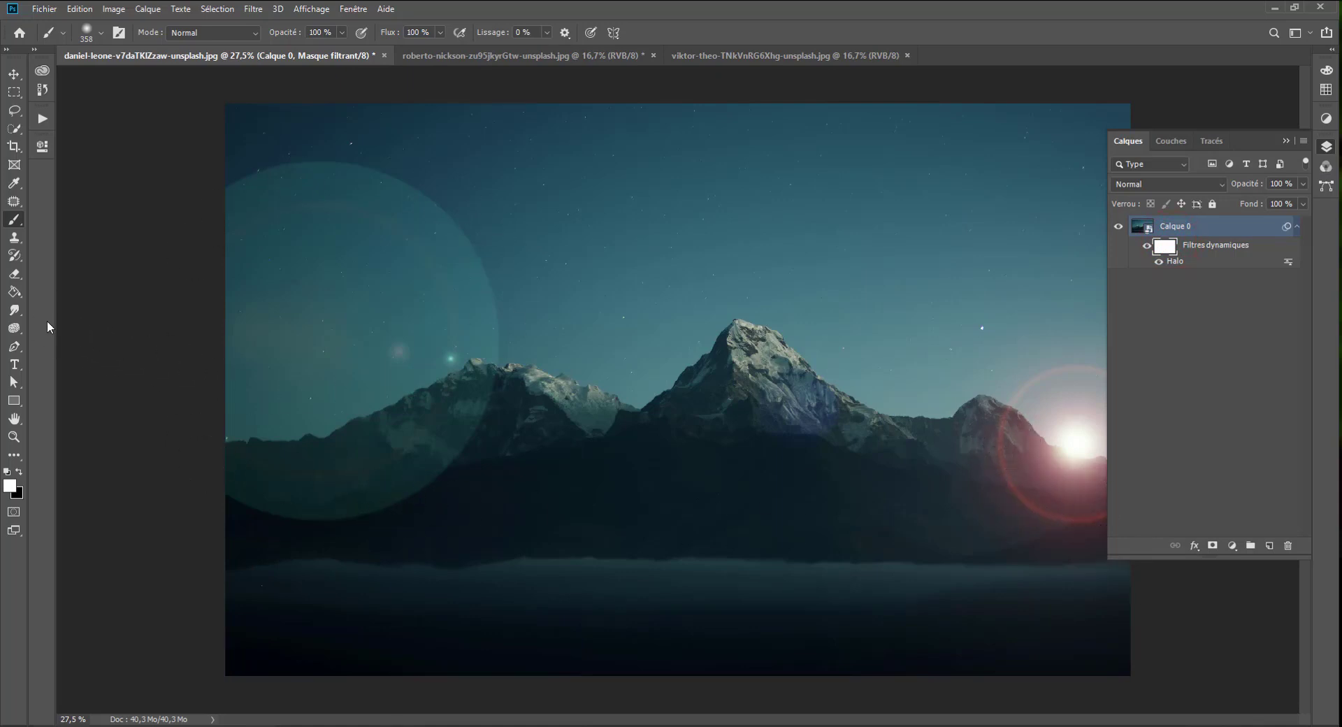
right_click(629, 420)
left_click_drag(749, 280, 752, 277)
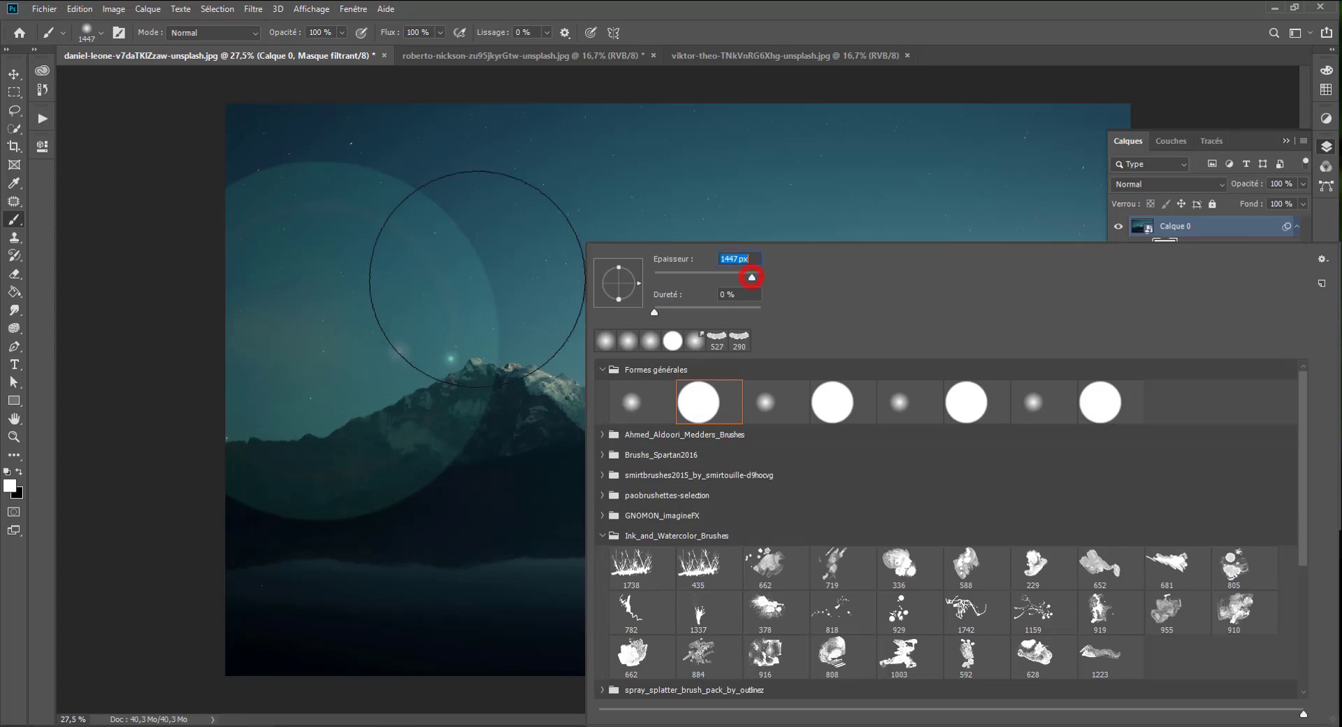
left_click(18, 472)
mouse_move(143, 221)
left_mouse_down()
mouse_move(144, 474)
mouse_move(430, 429)
left_mouse_up()
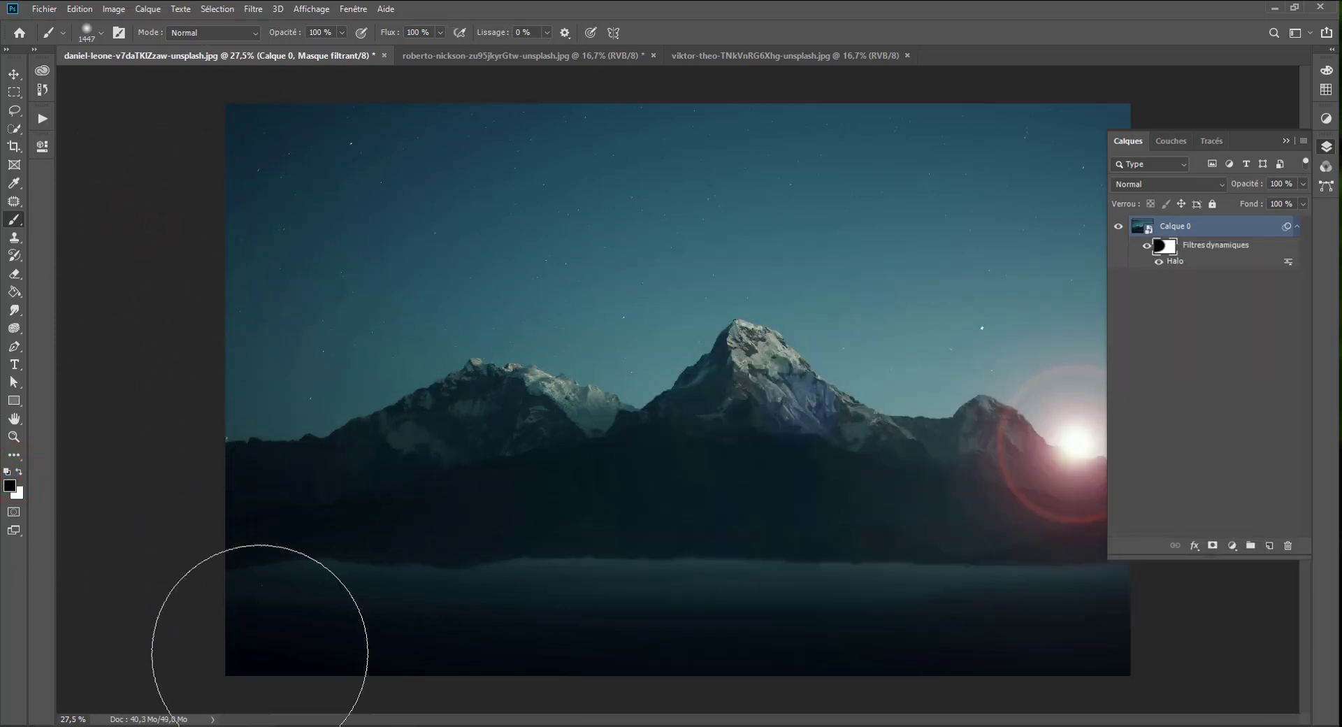
- Switch the smart filters off and on to compare the photo without and with the masked flare
left_click(1147, 247)
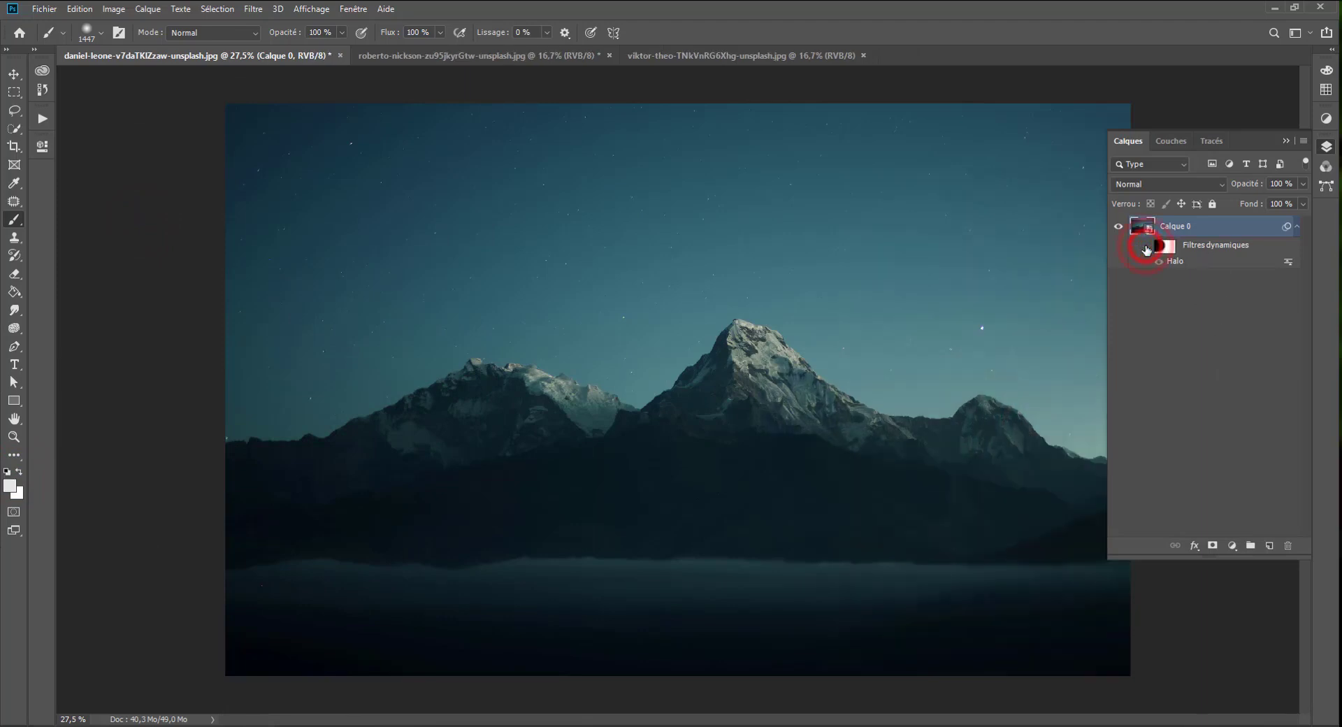
left_click(1143, 248)
left_click(935, 322)
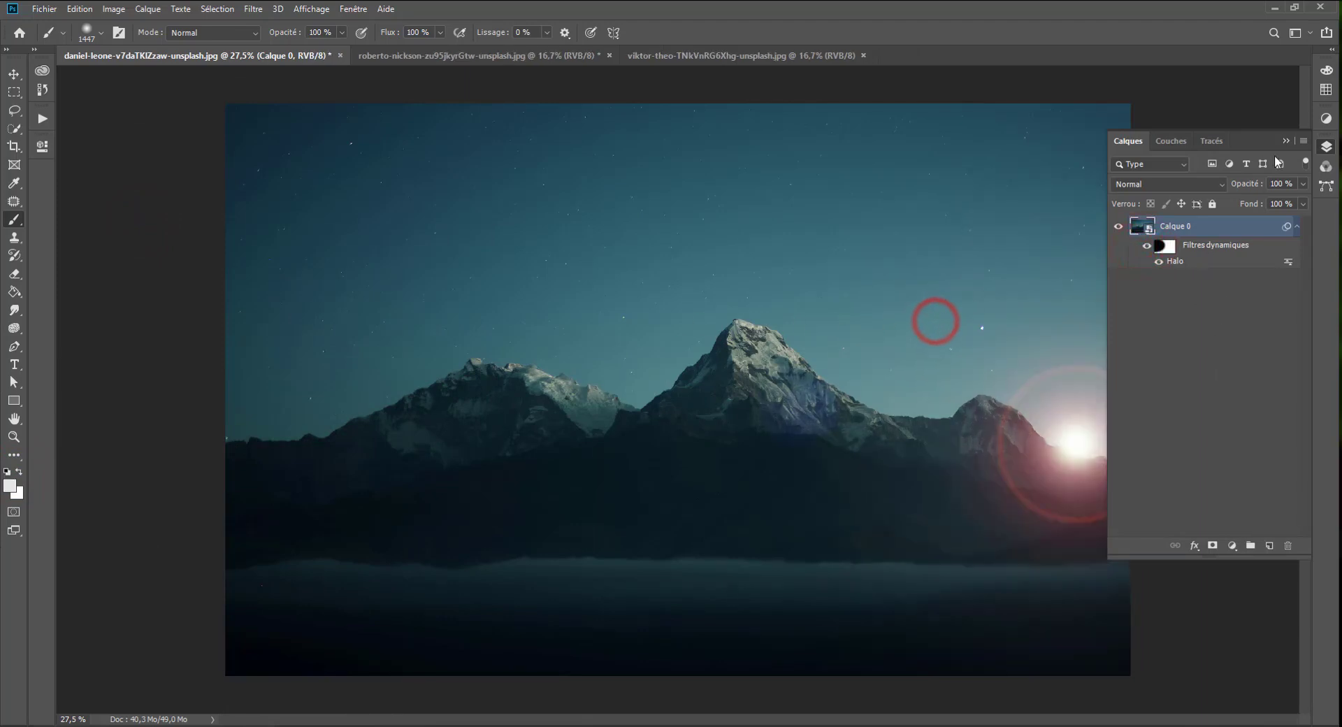
- Select the rightmost peak and the dark slopes beneath the flare down to the mist line with the Quick Selection tool
left_click(1338, 153)
left_click(1326, 148)
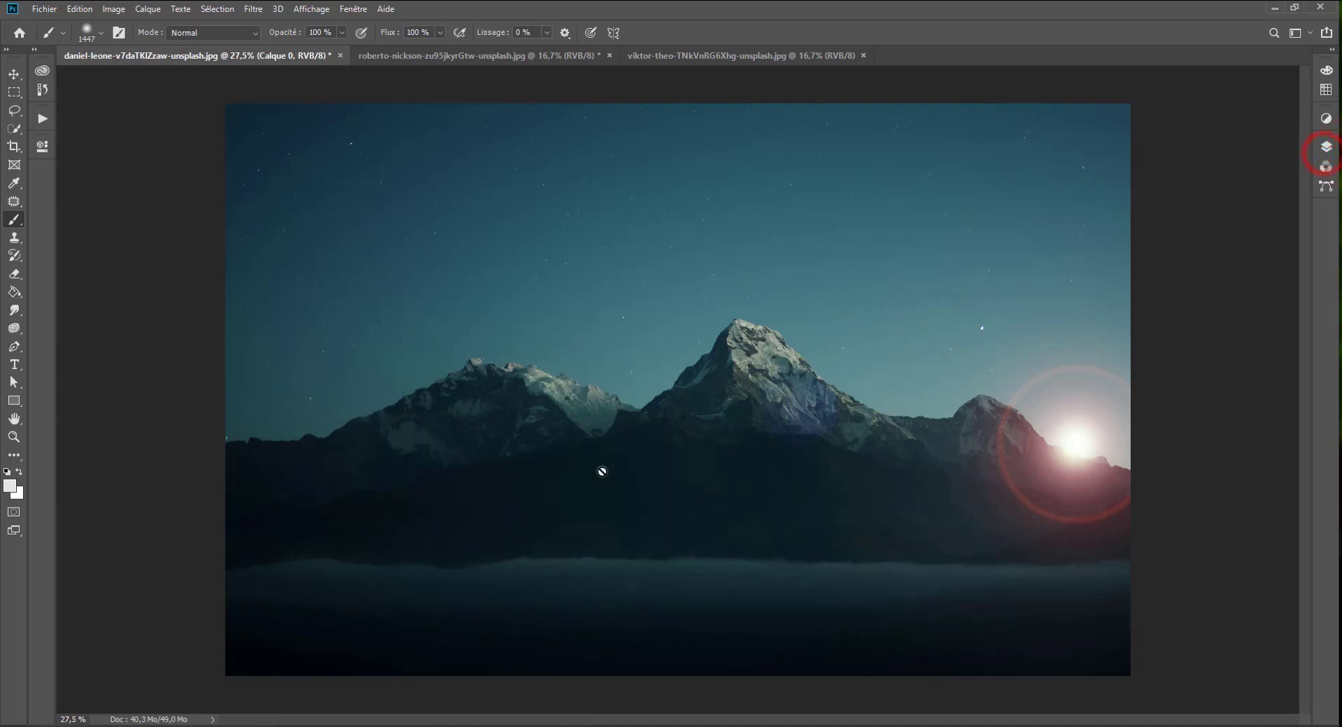
scroll(602, 470, "up", 2)
mouse_move(975, 471)
left_mouse_down()
mouse_move(728, 415)
mouse_move(686, 459)
mouse_move(710, 461)
mouse_move(551, 391)
mouse_move(532, 416)
left_mouse_up()
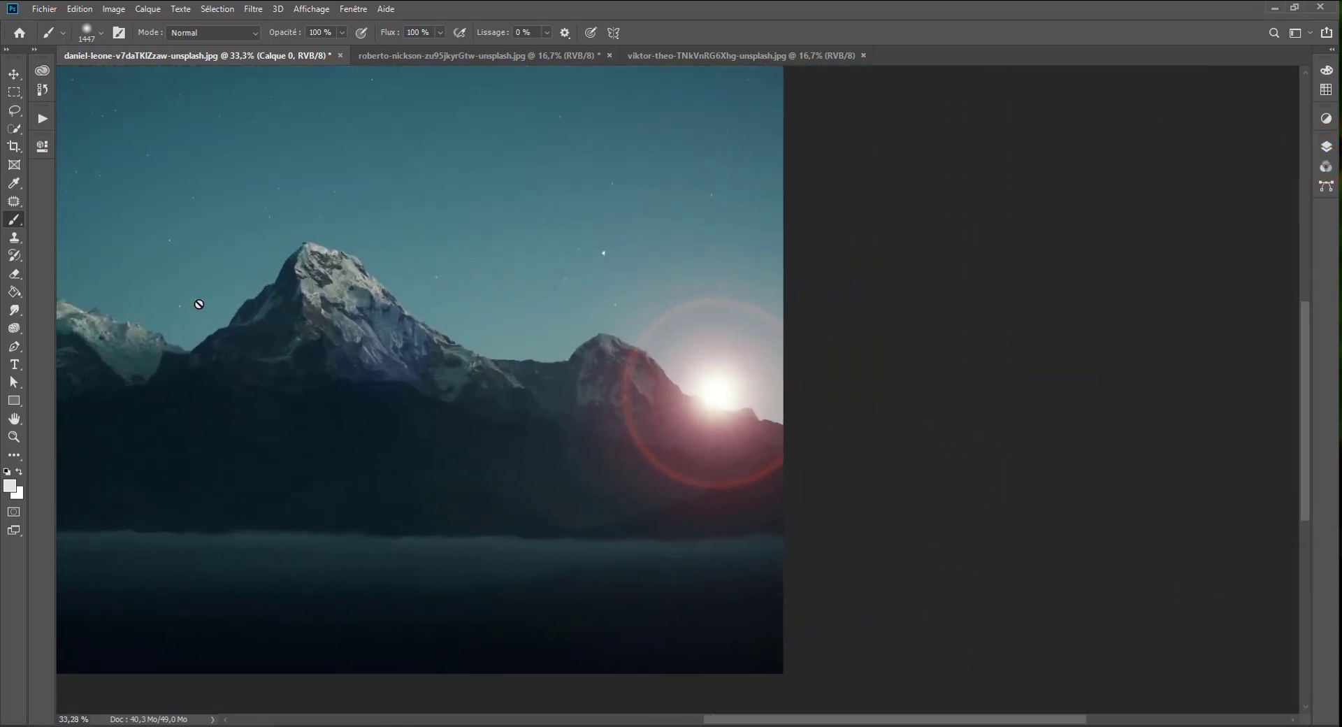
left_click(14, 127)
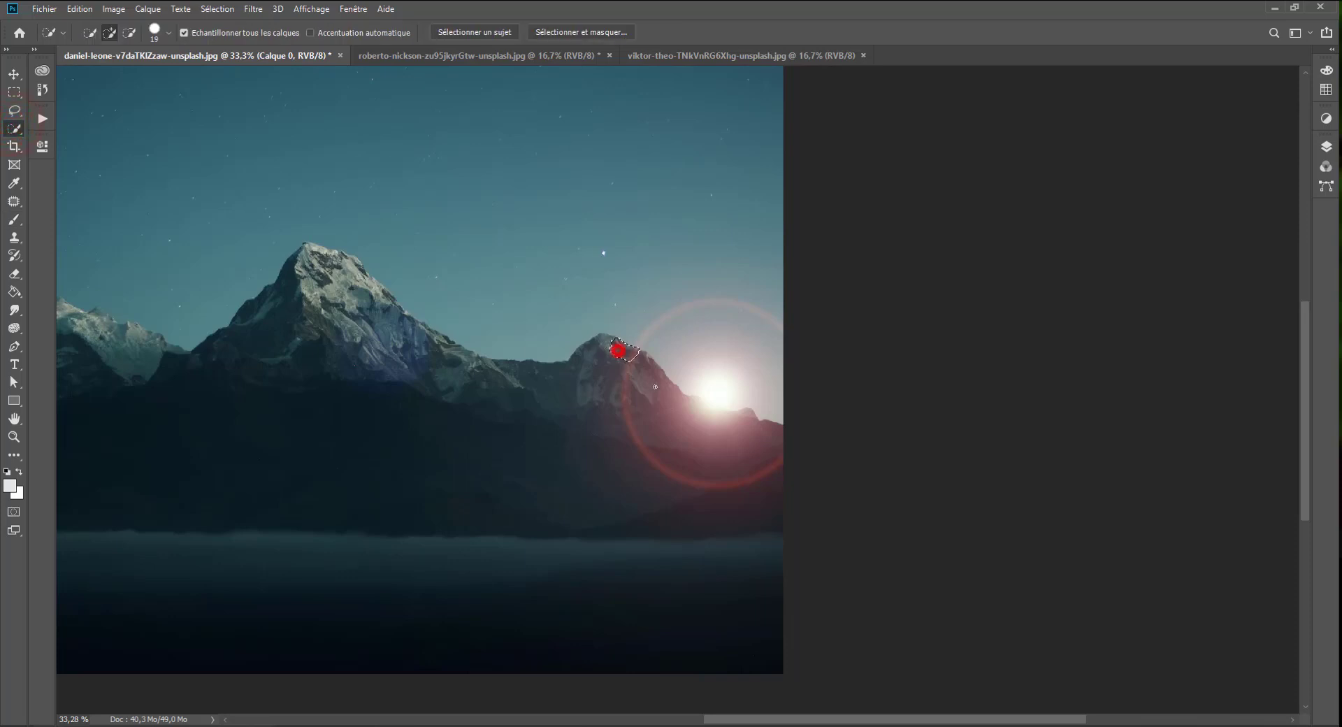
mouse_move(655, 386)
left_mouse_down()
mouse_move(759, 450)
mouse_move(767, 512)
mouse_move(618, 533)
mouse_move(437, 490)
left_mouse_up()
- Fill the selected mountain area with black on the smart filter mask to hide the flare there, and deselect
left_click(1326, 147)
left_click(1164, 246)
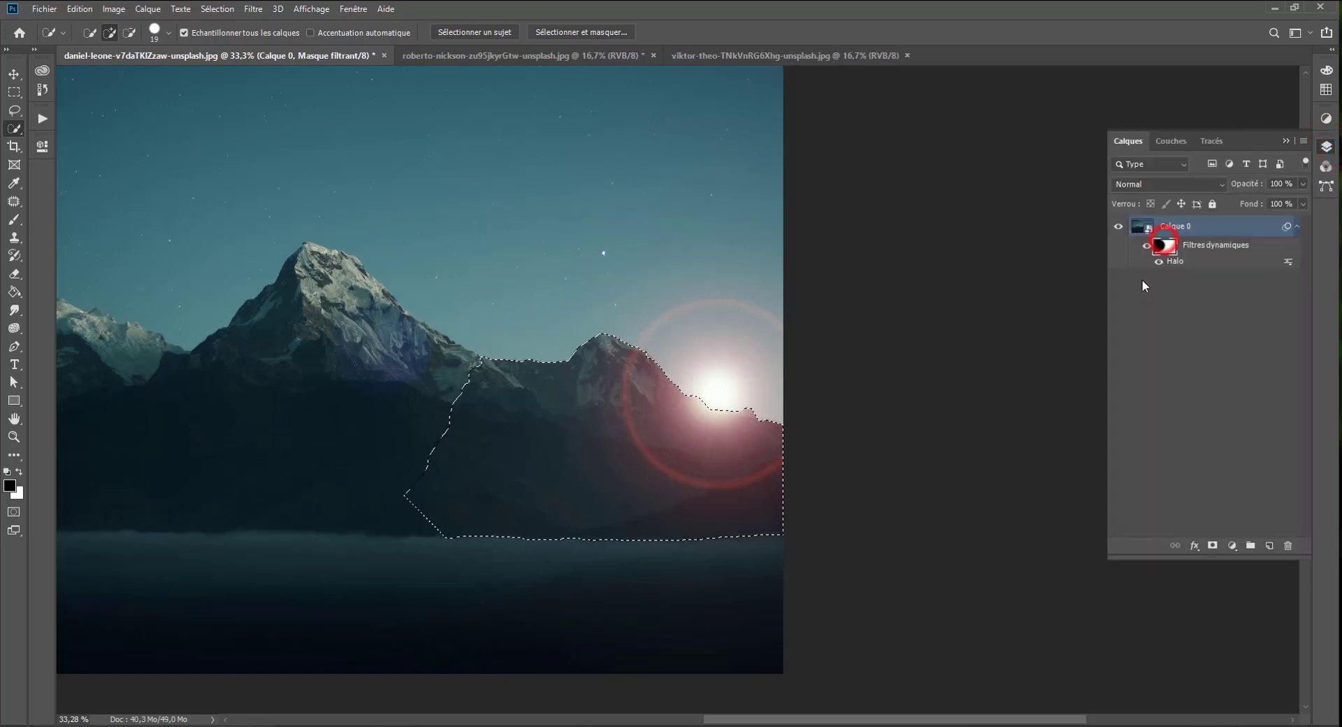
left_click(18, 473)
key("Delete")
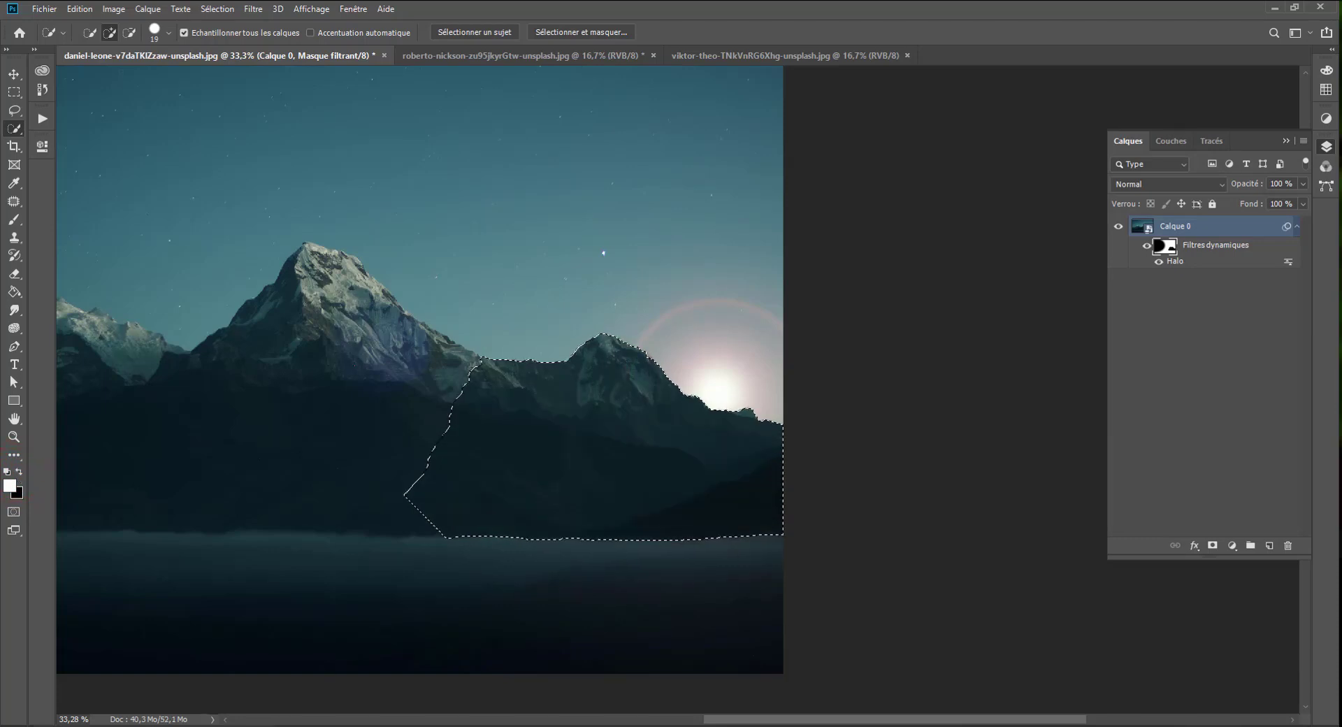
left_click(10, 92)
left_click(435, 206)
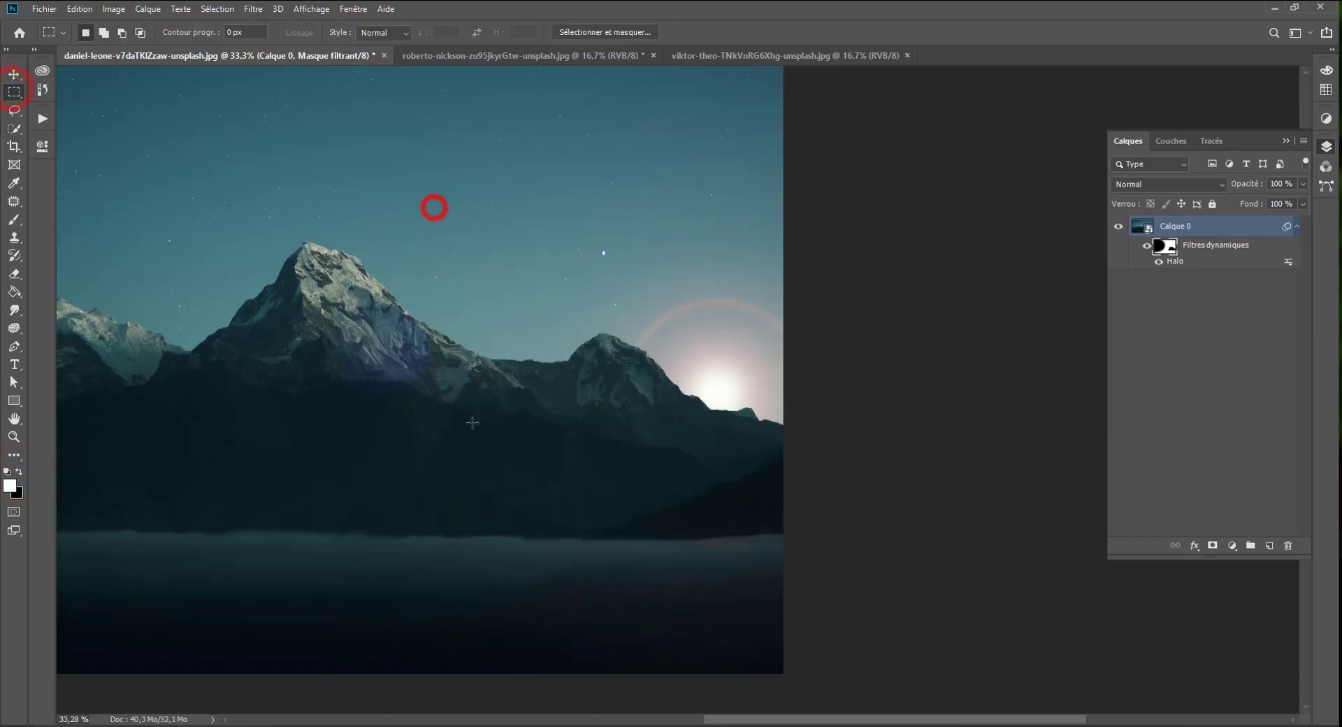
- Paint white over the left part of the filter mask to reveal the flare circle, and paint it black again to hide it
key("ctrl+0")
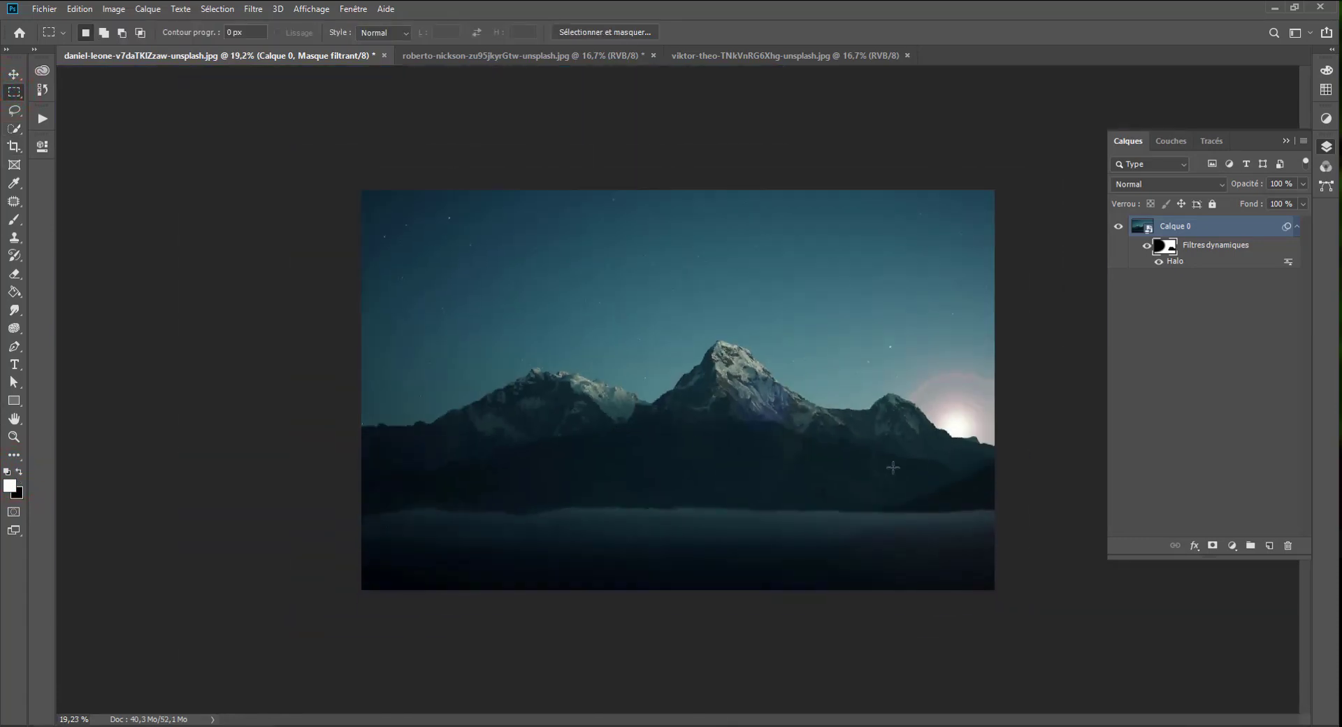
left_click(13, 220)
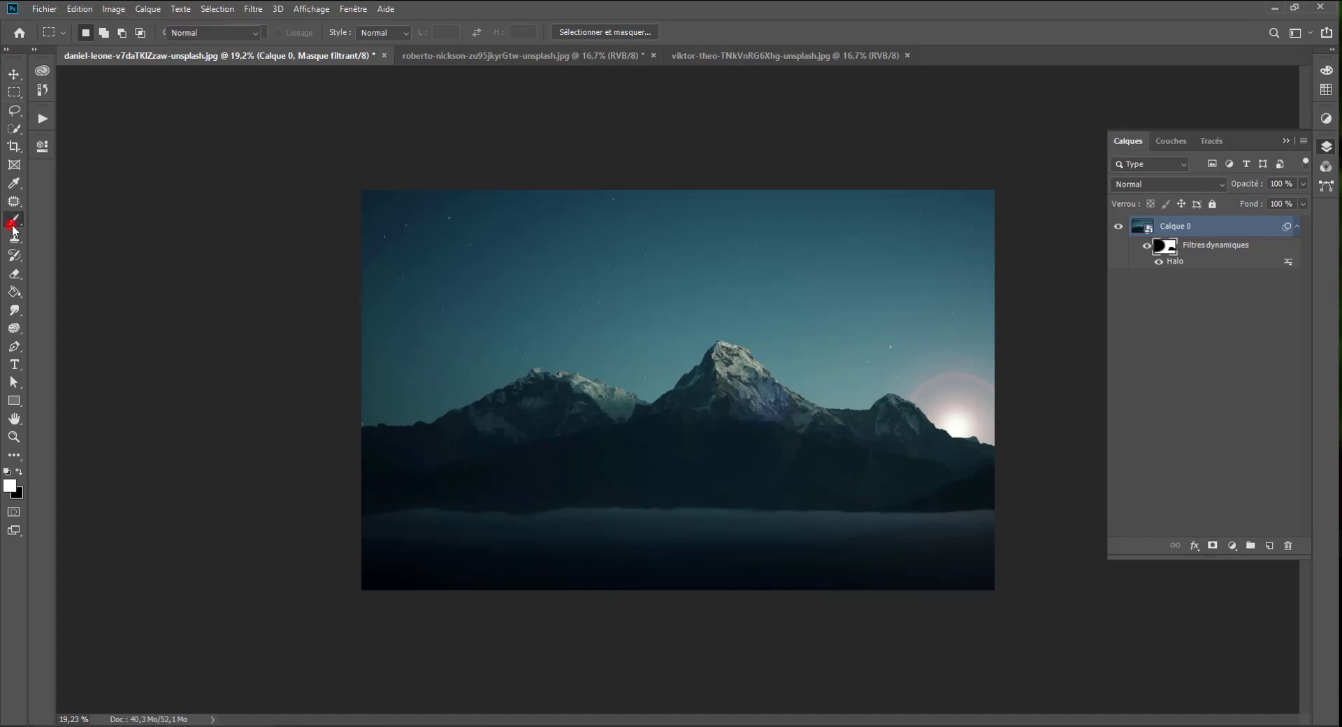
mouse_move(772, 378)
left_mouse_down()
mouse_move(730, 435)
mouse_move(703, 486)
mouse_move(700, 410)
mouse_move(759, 404)
mouse_move(746, 396)
mouse_move(710, 496)
mouse_move(538, 488)
mouse_move(688, 487)
mouse_move(366, 556)
left_mouse_up()
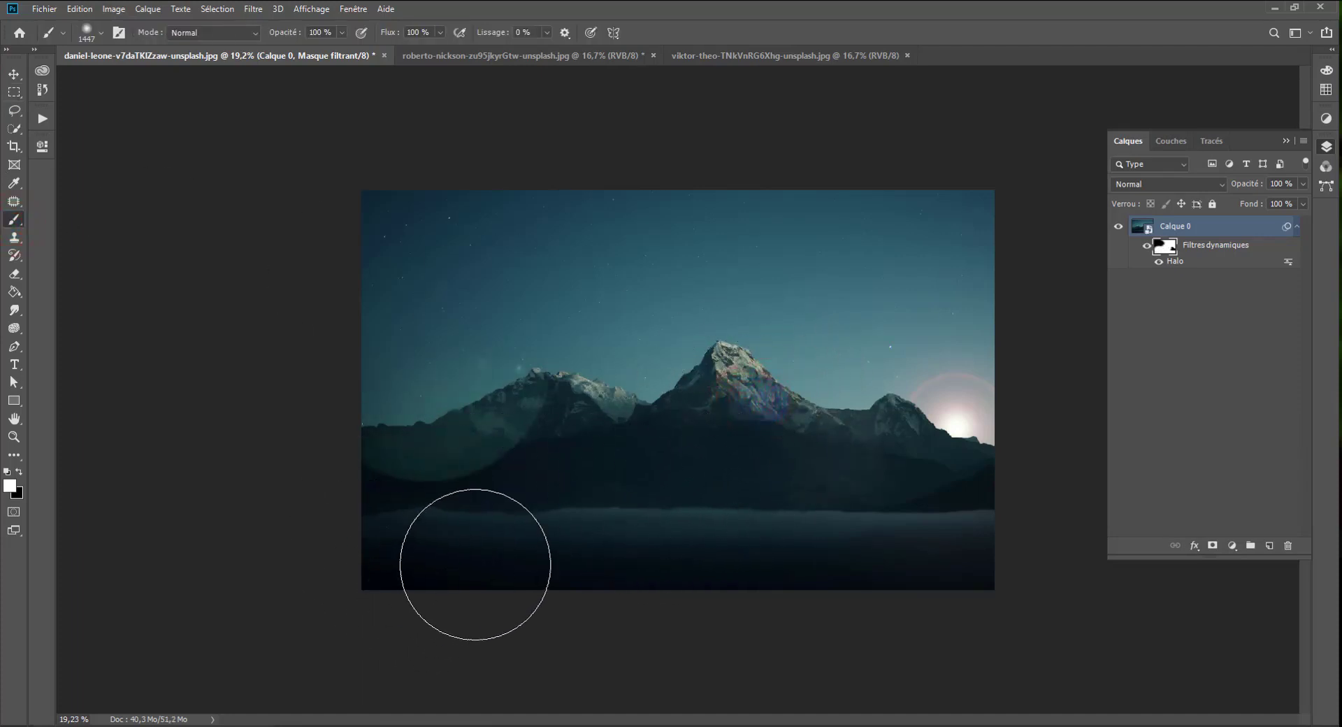
key("x")
mouse_move(575, 434)
left_mouse_down()
mouse_move(443, 440)
mouse_move(75, 576)
left_mouse_up()
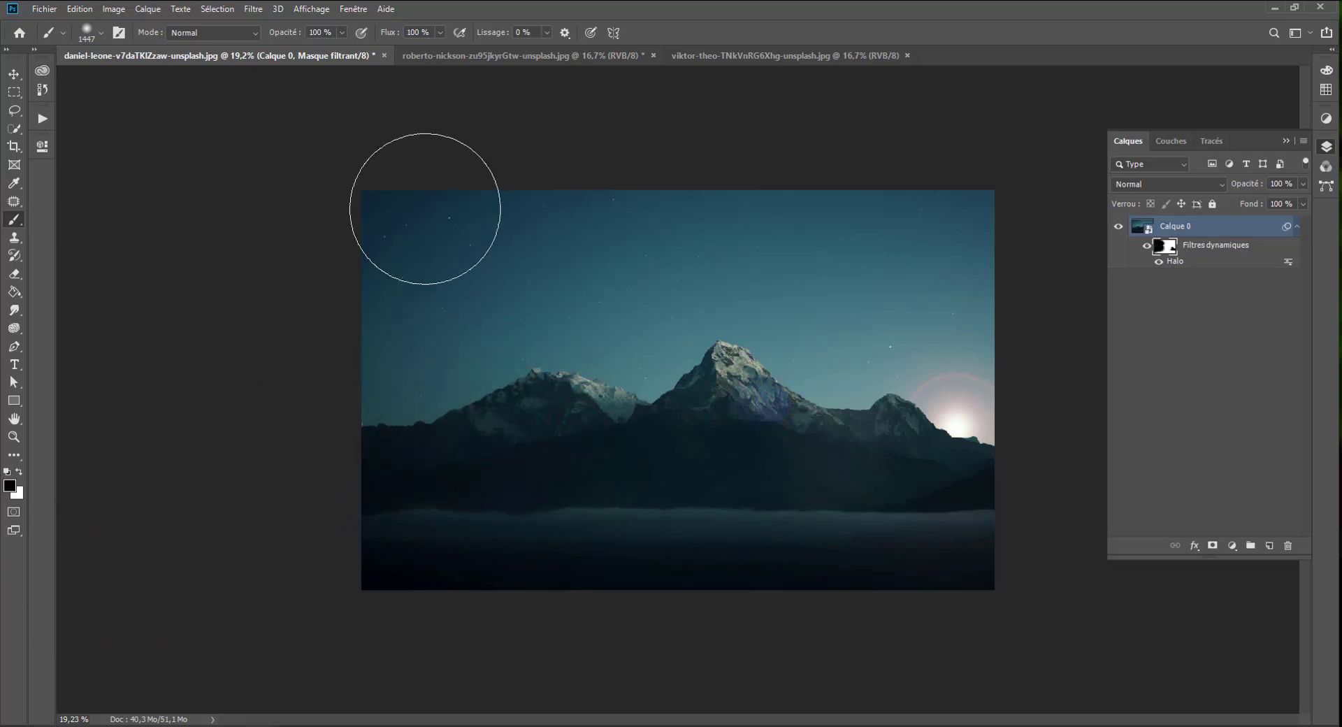
- Compare the photo with the smart filters off and on, and with the filter mask disabled and enabled
left_click(1148, 249)
left_click(1148, 249)
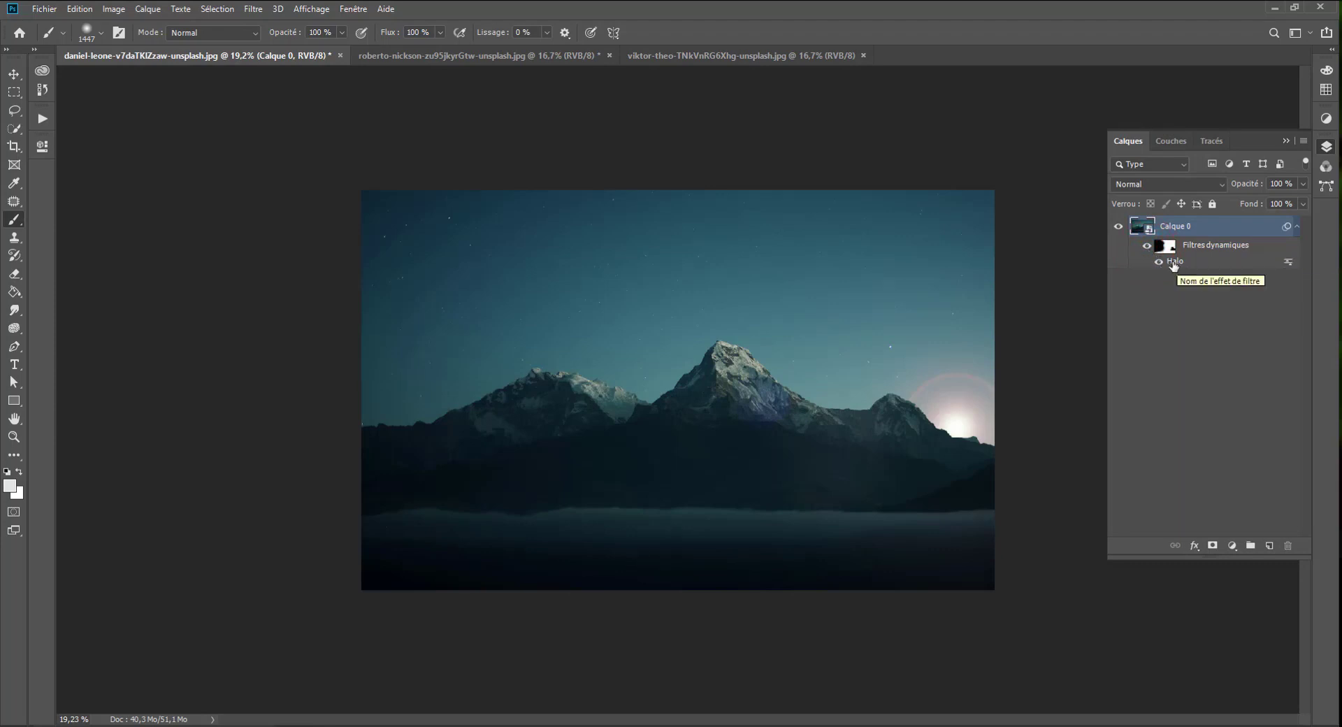
left_click(1164, 246, "shift")
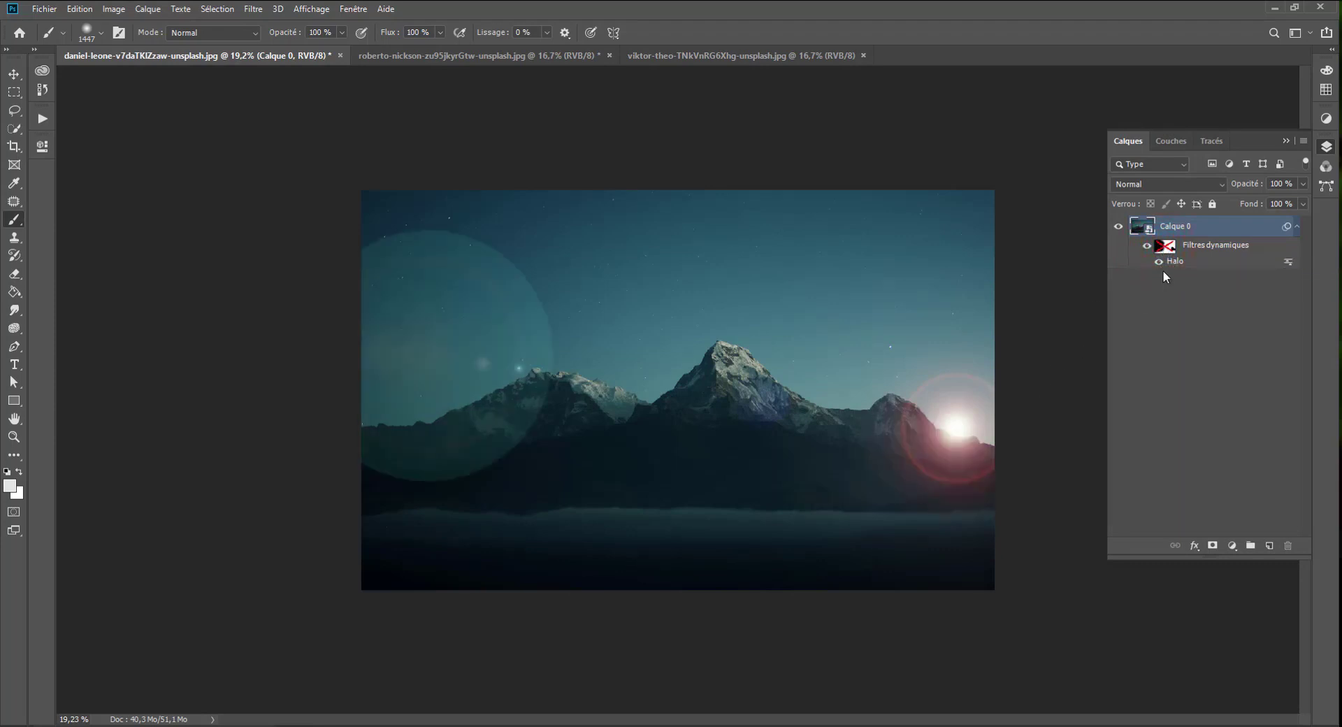
left_click(1170, 247, "shift")
left_click(1170, 248, "shift")
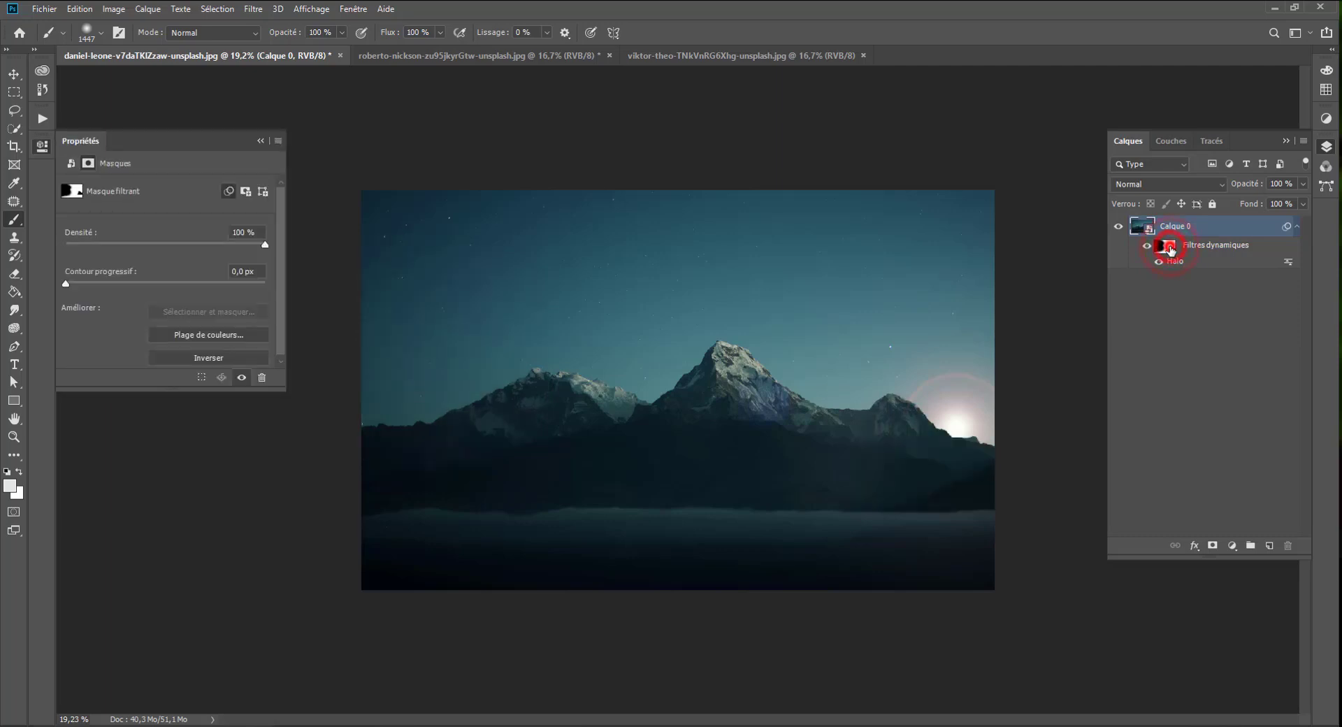
left_click(1170, 248, "shift")
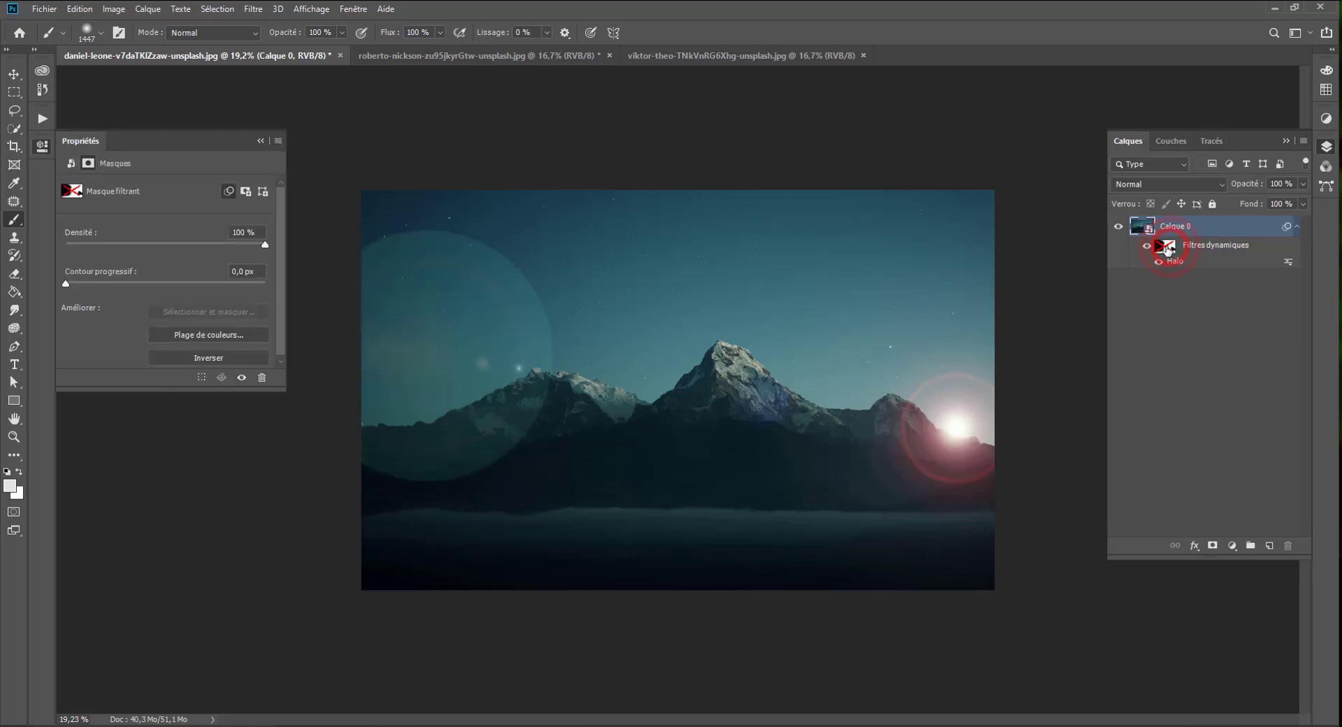
- Toggle the filter mask repeatedly through its mask properties to compare the masked and unmasked flare, ending with the mask disabled
left_click(65, 194, "shift")
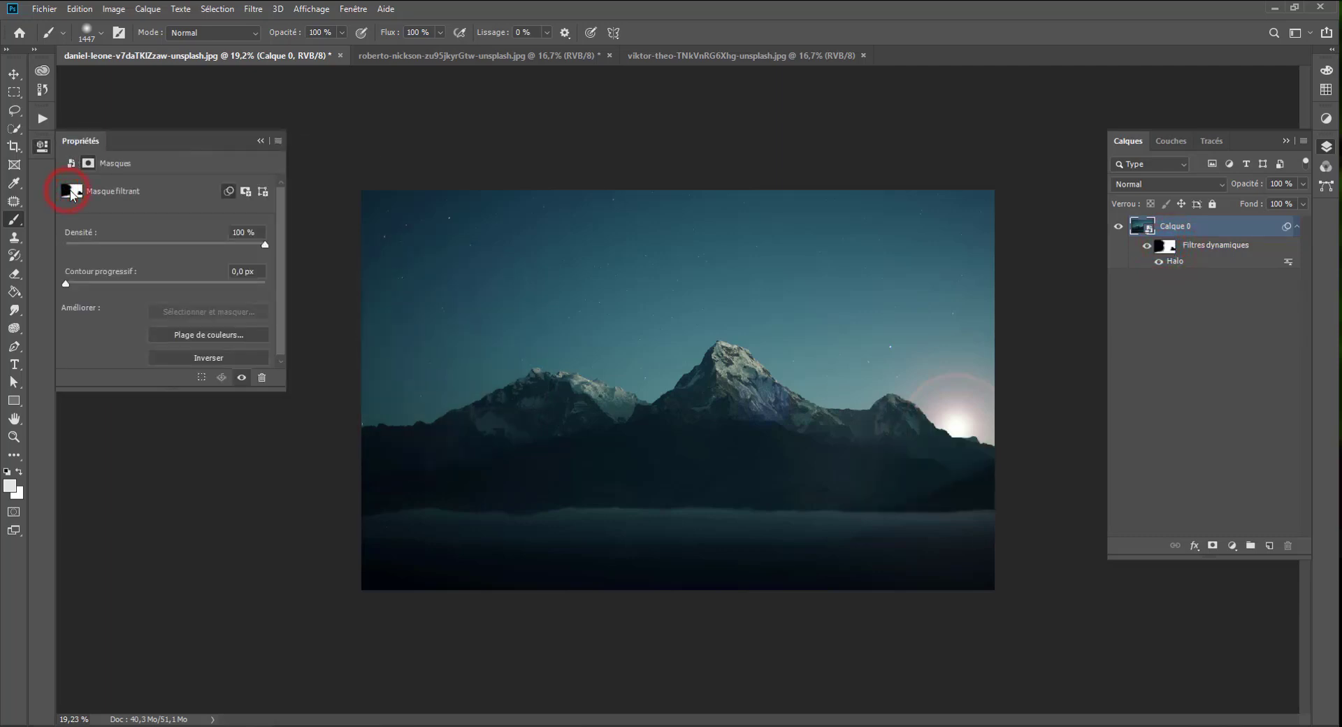
left_click(72, 193, "shift")
left_click(72, 195, "shift")
left_click(72, 195, "shift")
left_click(241, 378)
left_click(241, 378)
left_click(241, 378)
left_click(242, 378)
left_click(241, 378)
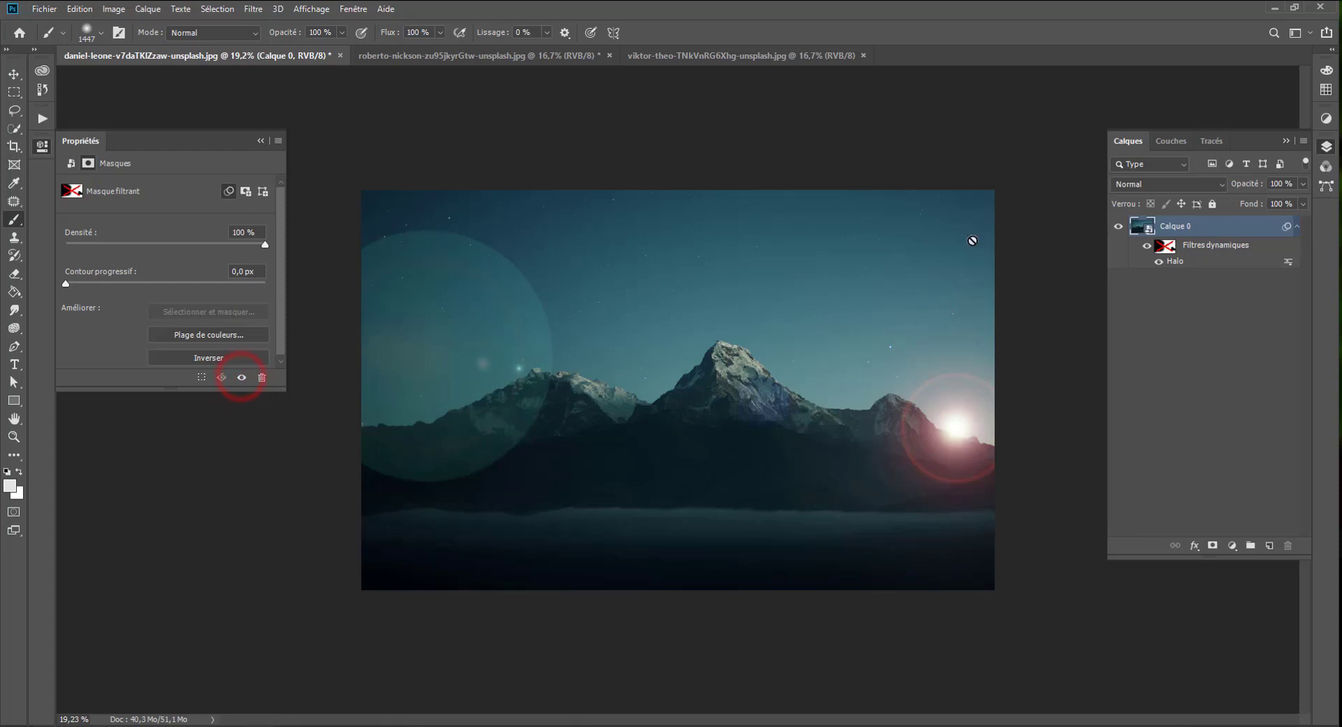
- Change the Halo smart filter to the 105 mm lens at 111 % brightness, and compare it with the filter mask enabled and disabled
double_click(1180, 261)
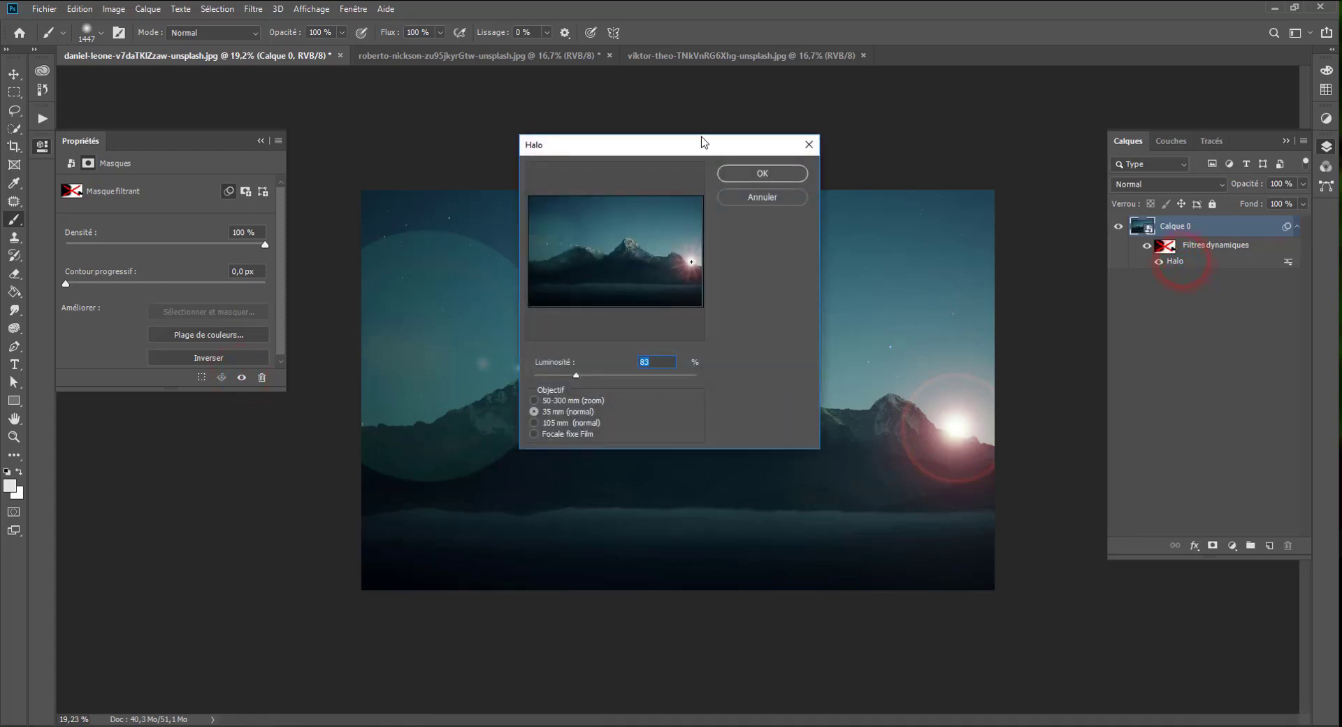
left_click_drag(649, 145, 428, 71)
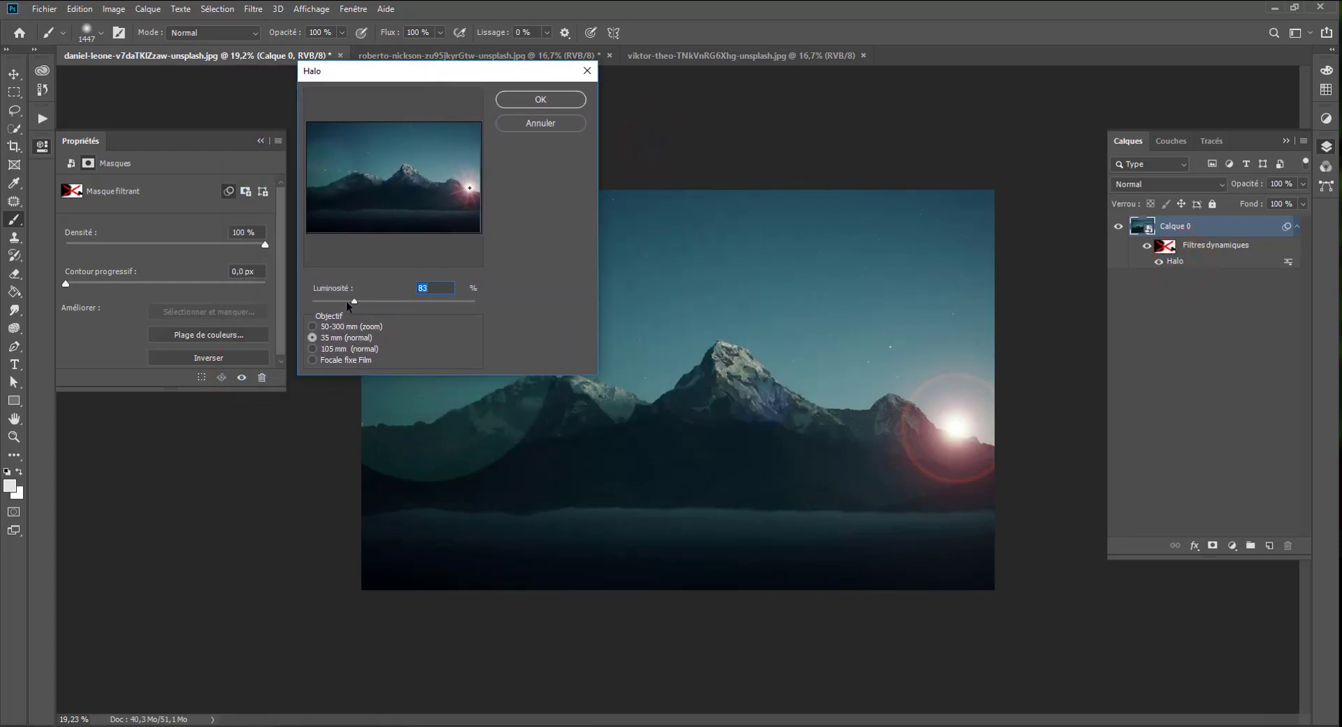
left_click(336, 351)
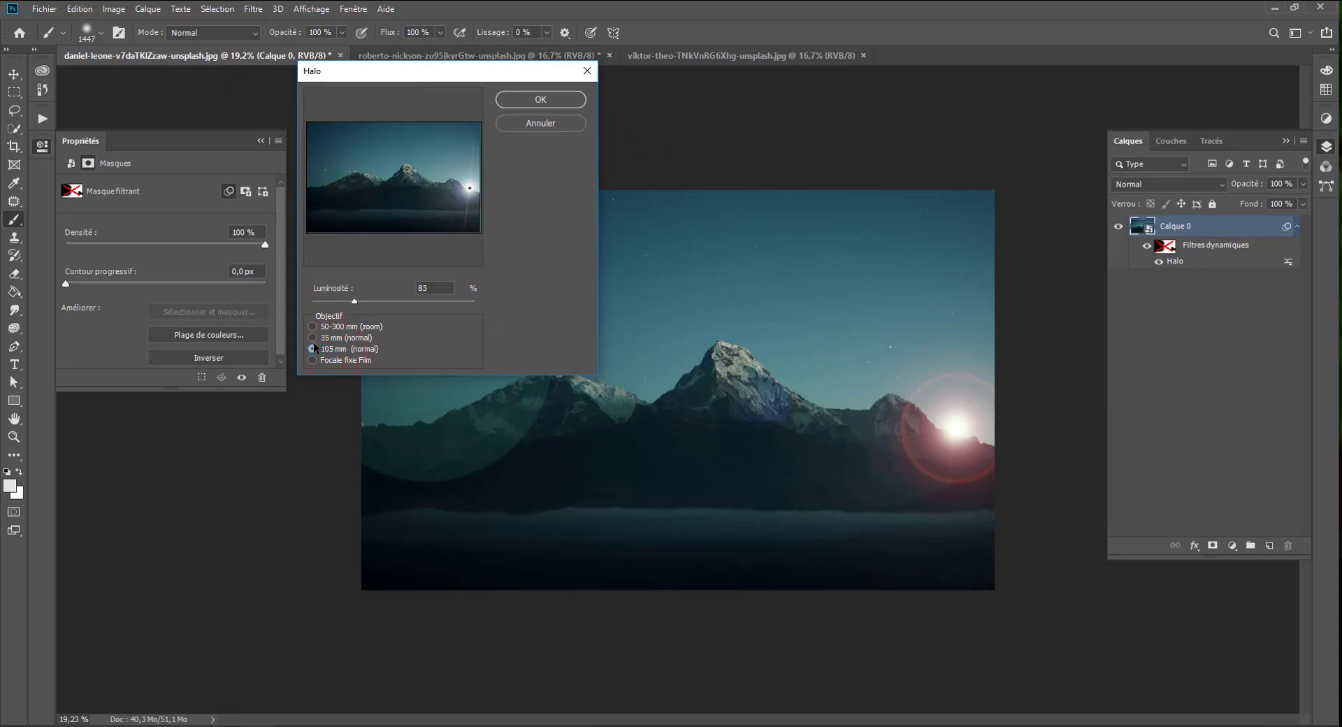
left_click_drag(402, 299, 368, 298)
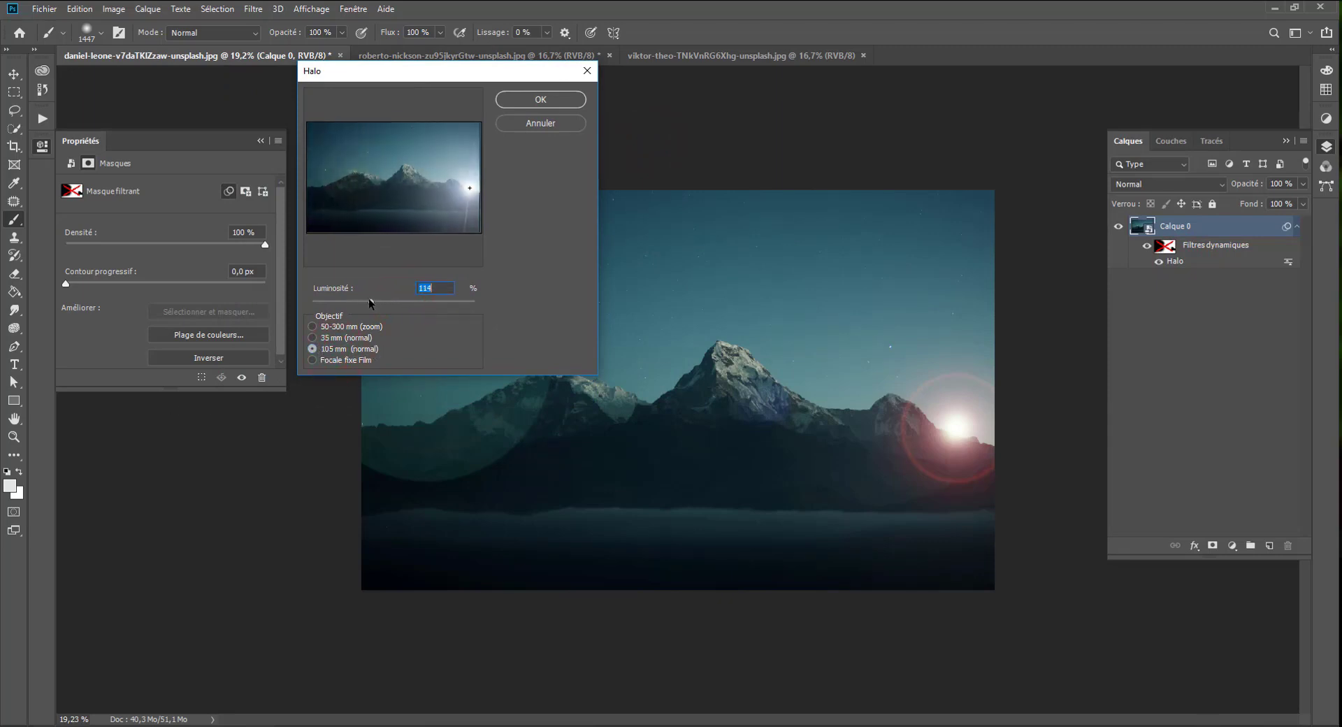
left_click(533, 102)
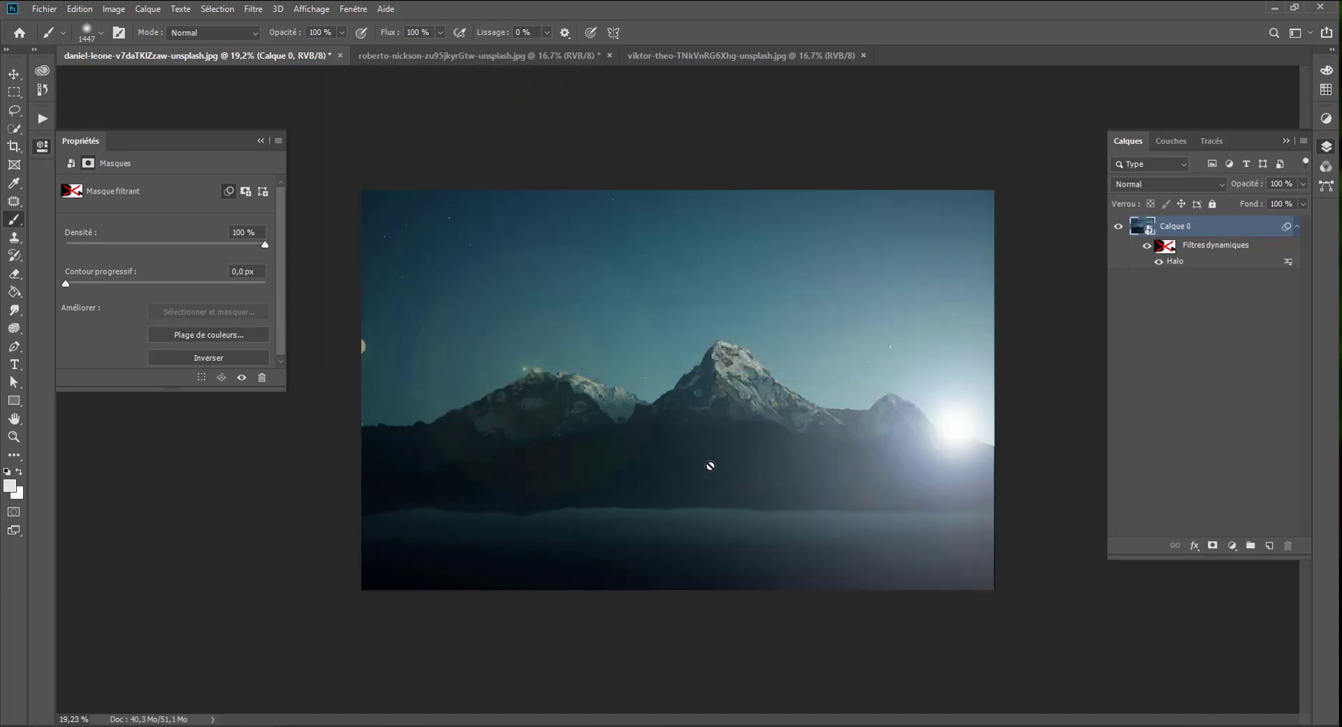
left_click(1166, 249, "shift")
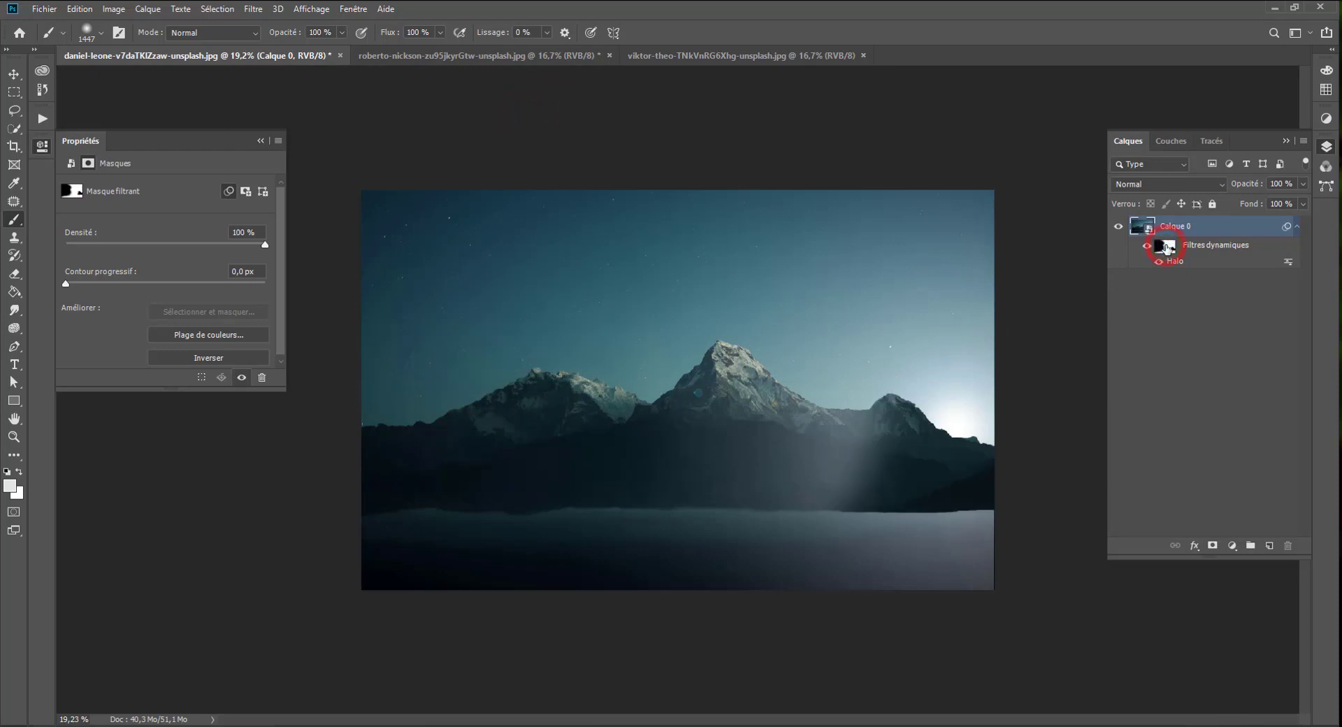
left_click(1166, 248, "shift")
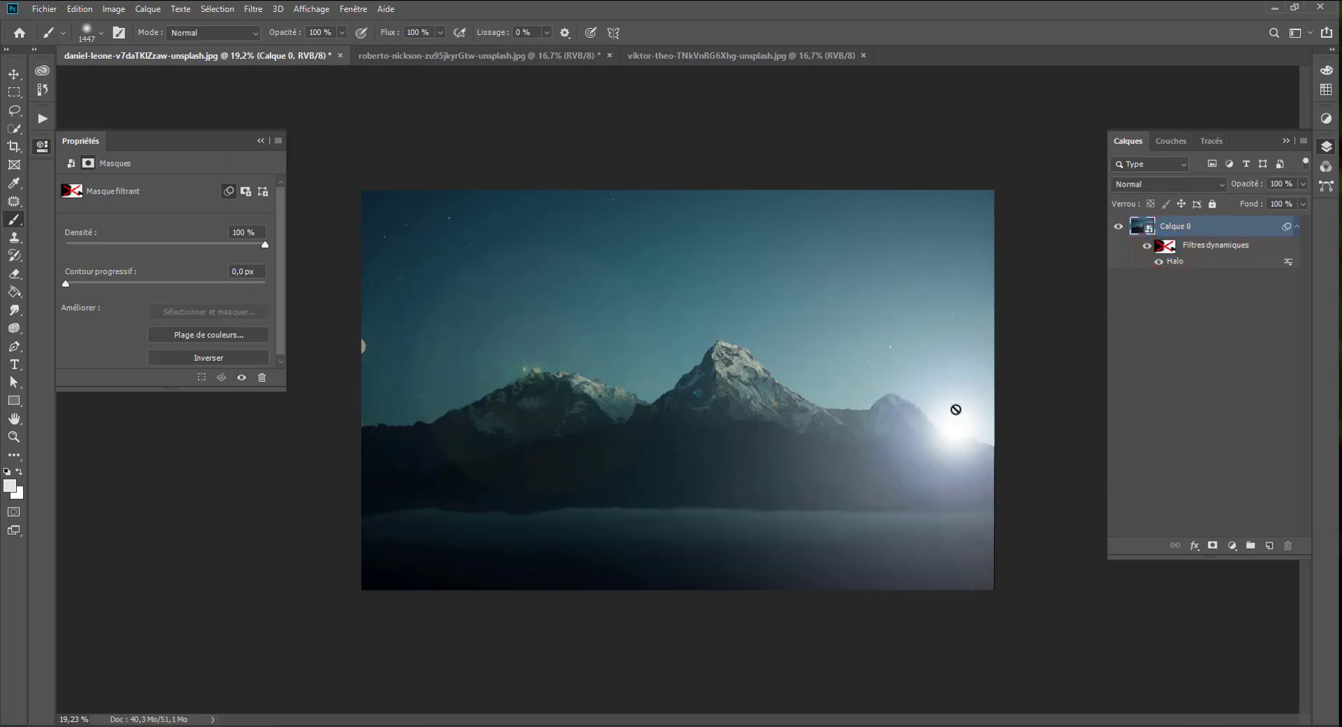
- Switch the Halo filter to the Focale fixe Film lens, move the flare into the sky above the right-hand mountains, and compare filters off and on
double_click(1177, 263)
left_click(316, 360)
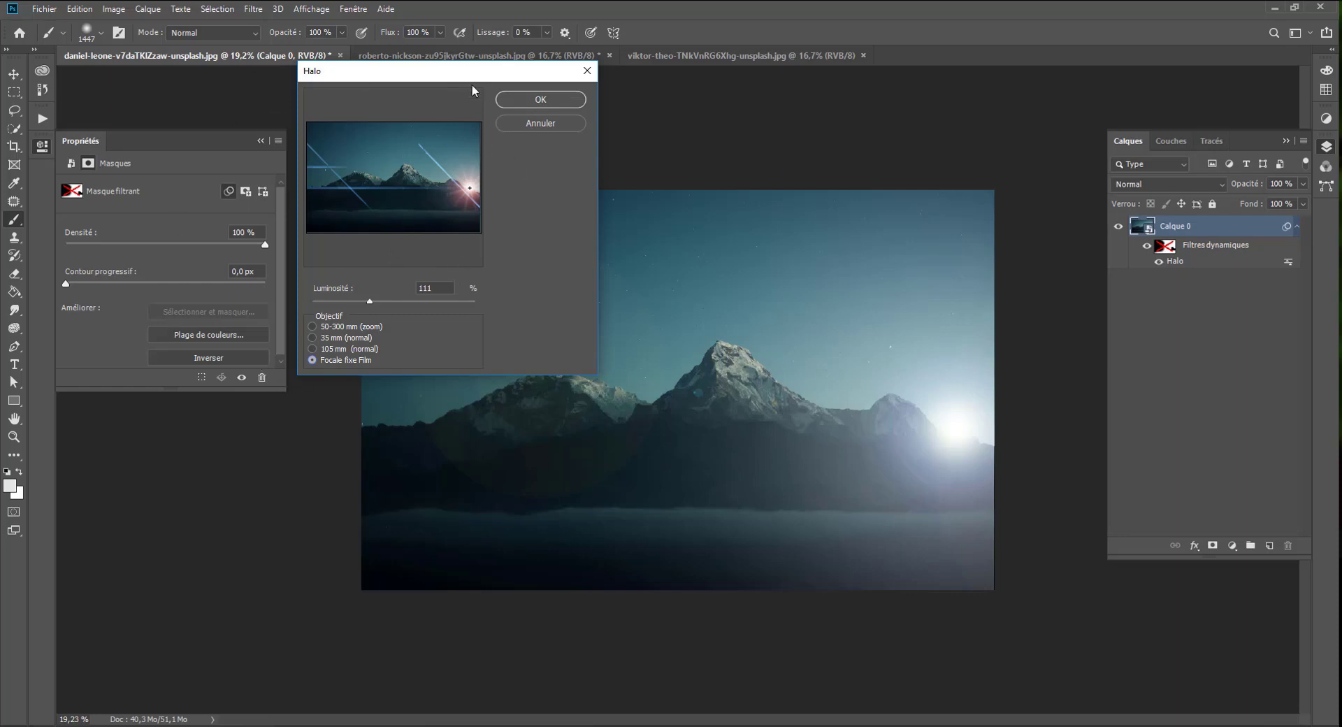
left_click_drag(469, 187, 438, 161)
left_click(554, 102)
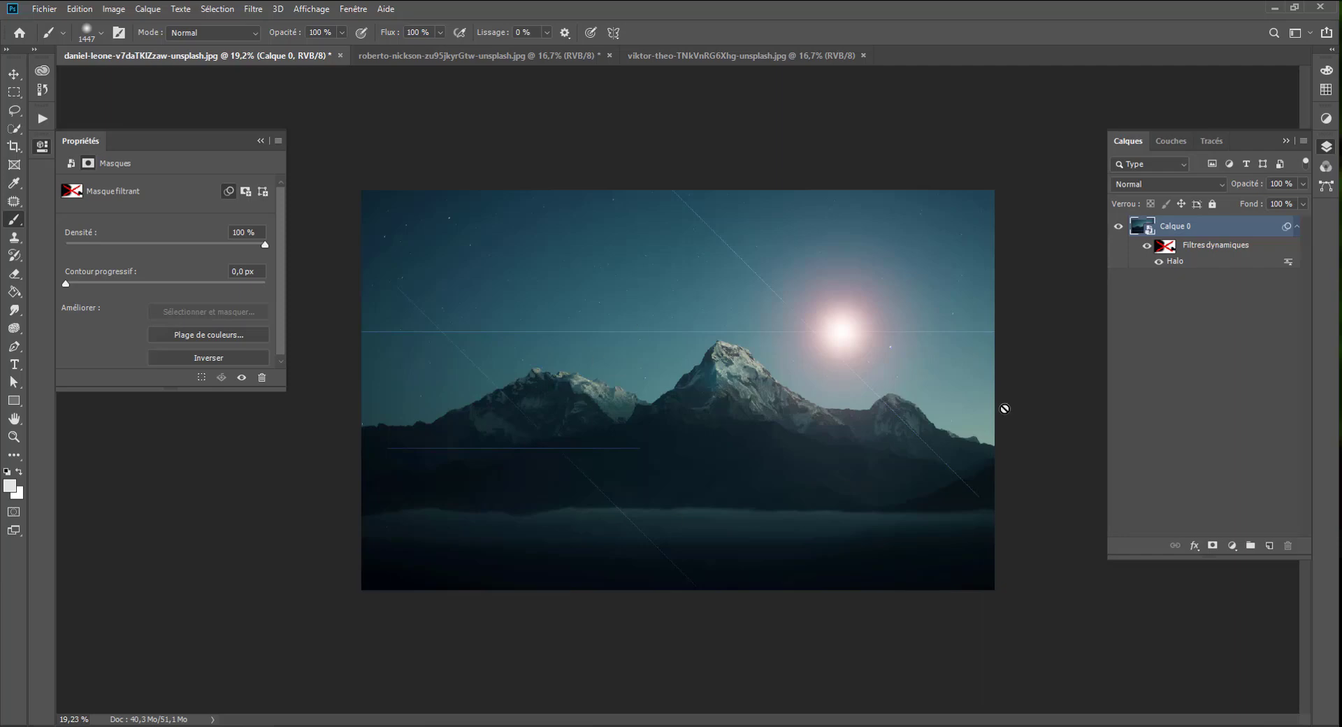
left_click(1147, 247)
left_click(1147, 247)
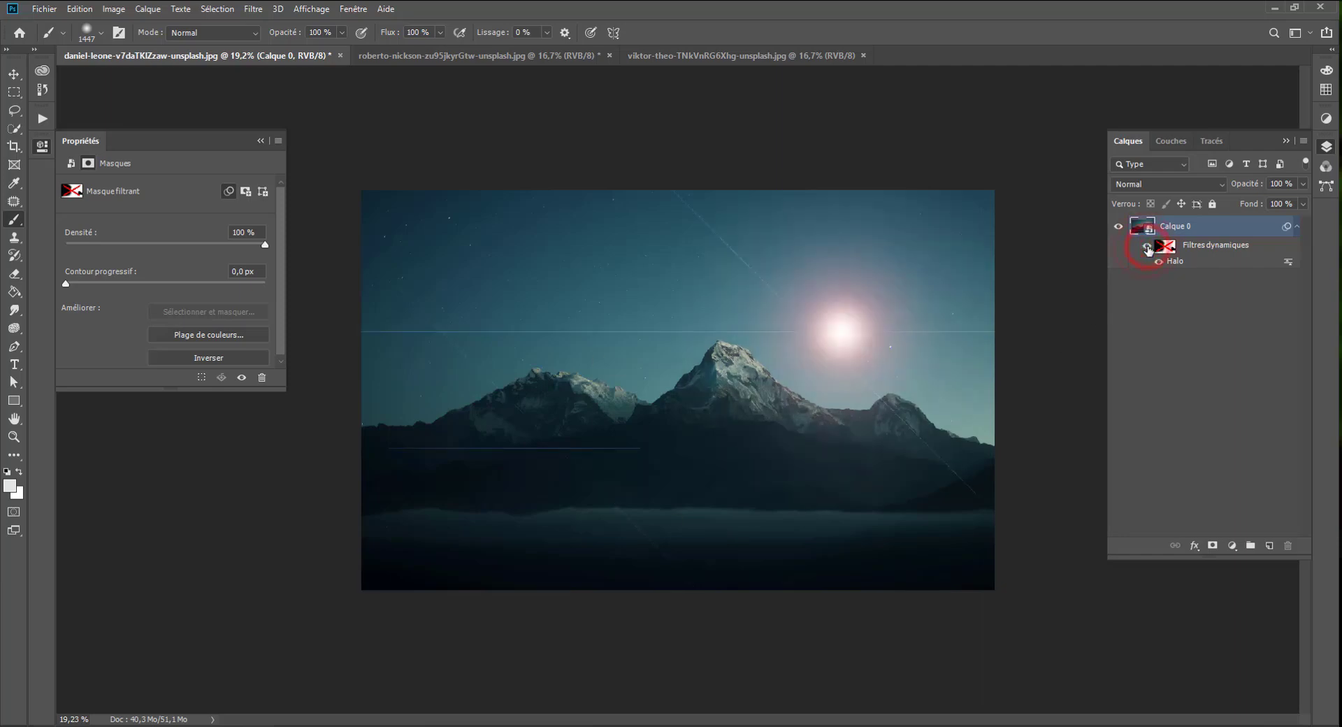
- Switch to the red car photo and convert its Arrière-plan layer to a smart object
left_click(487, 55)
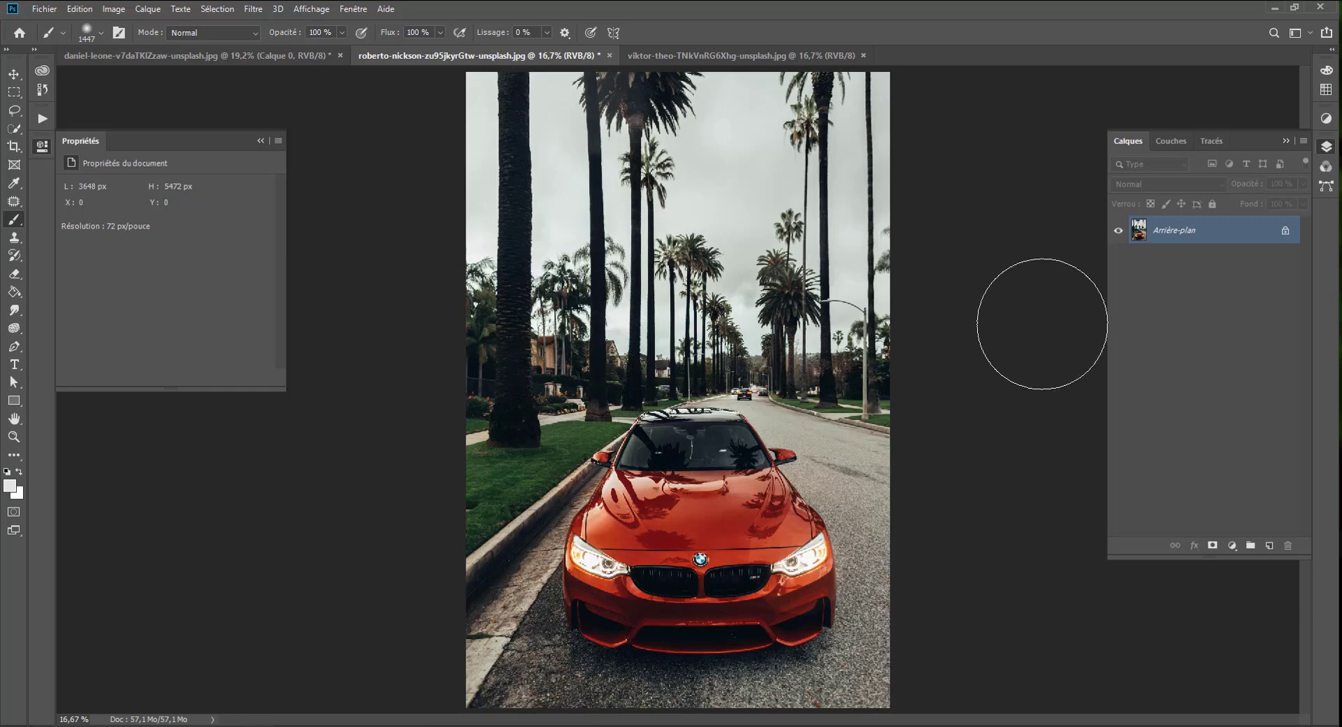
right_click(1228, 232)
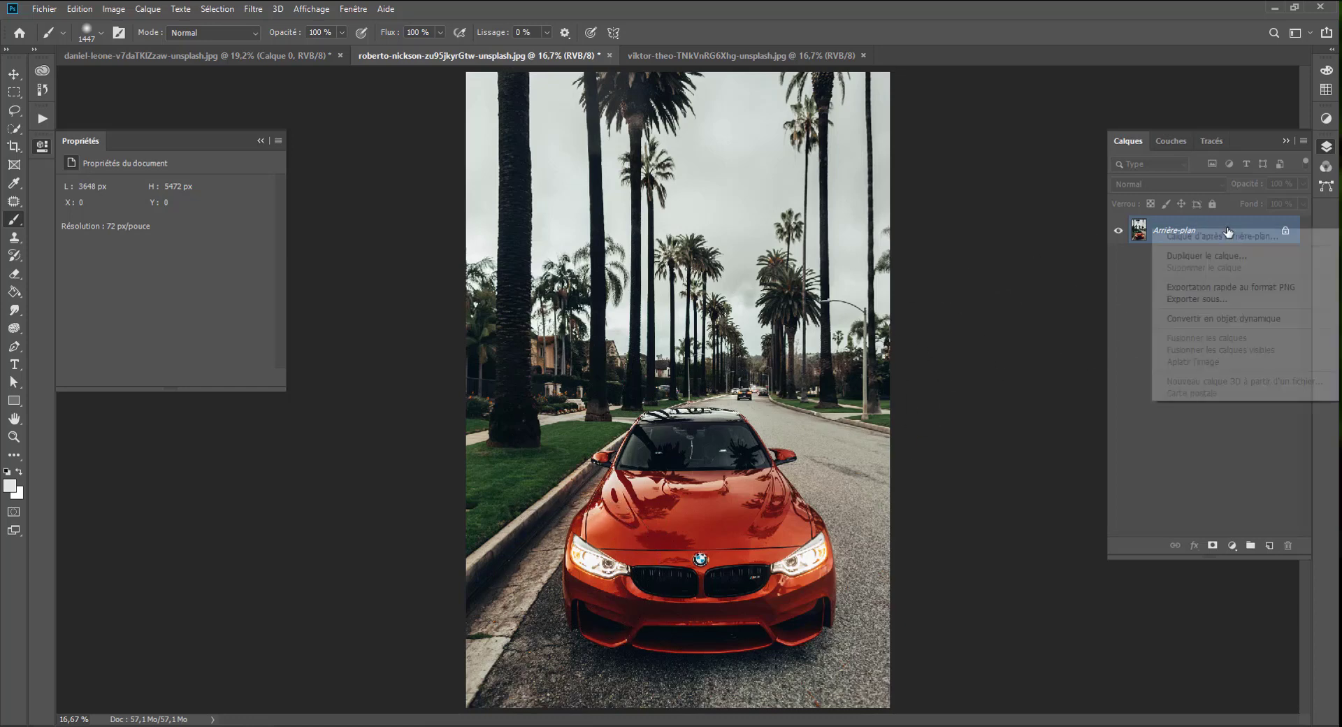
left_click(1220, 318)
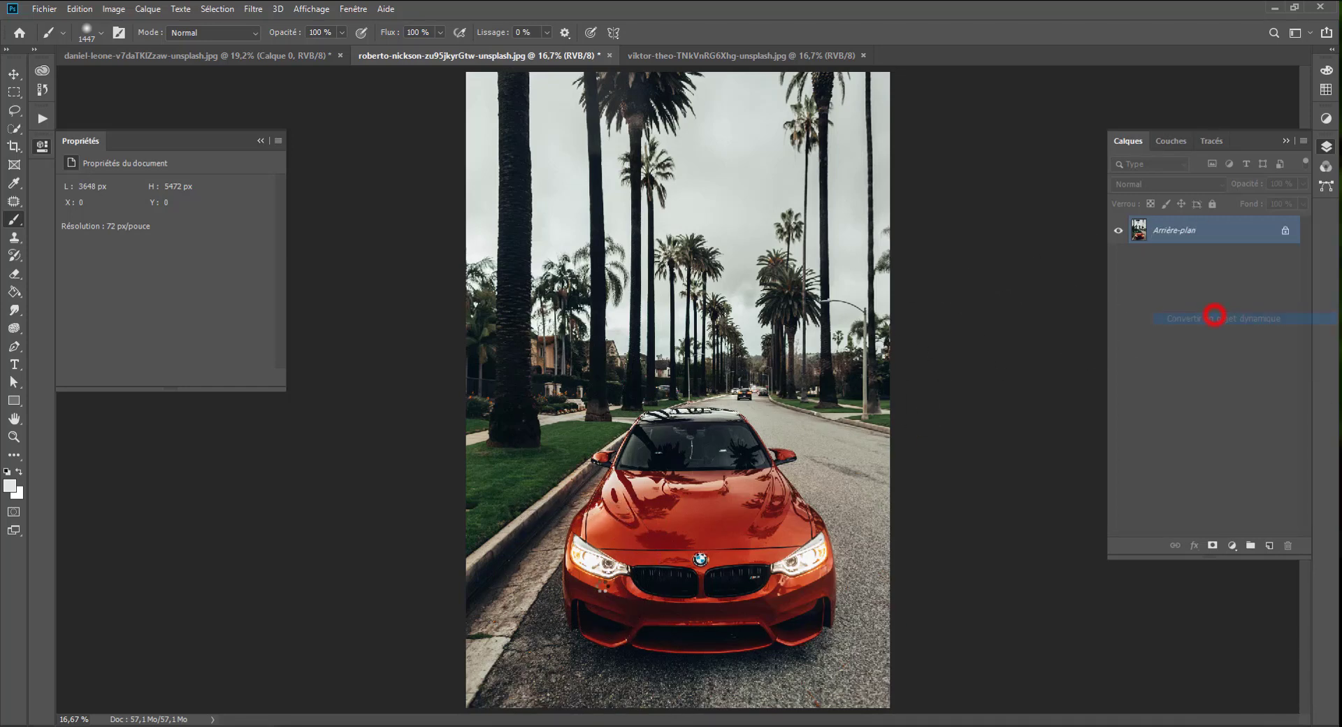
- Add a Halo filter with the 50-300 mm zoom lens at 111 % brightness, centred on the car's headlight at the left of the photo
left_click(253, 9)
mouse_move(293, 246)
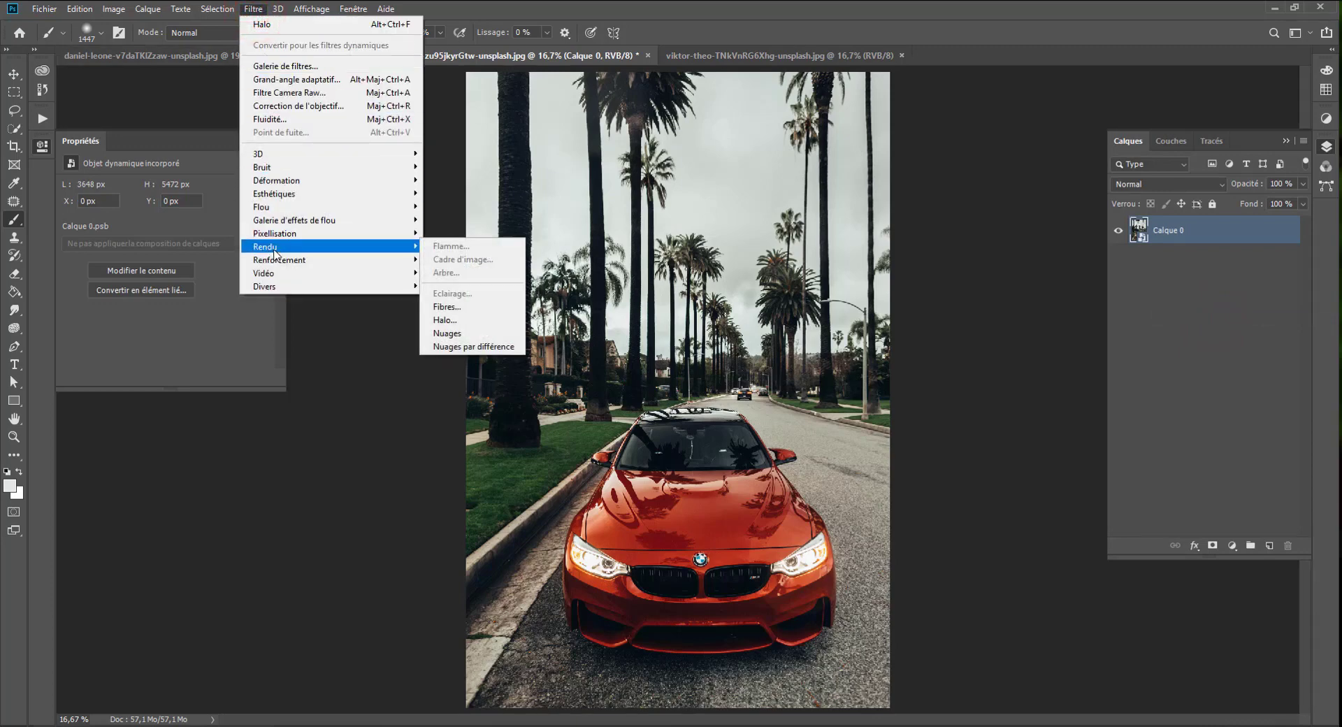
left_click(459, 321)
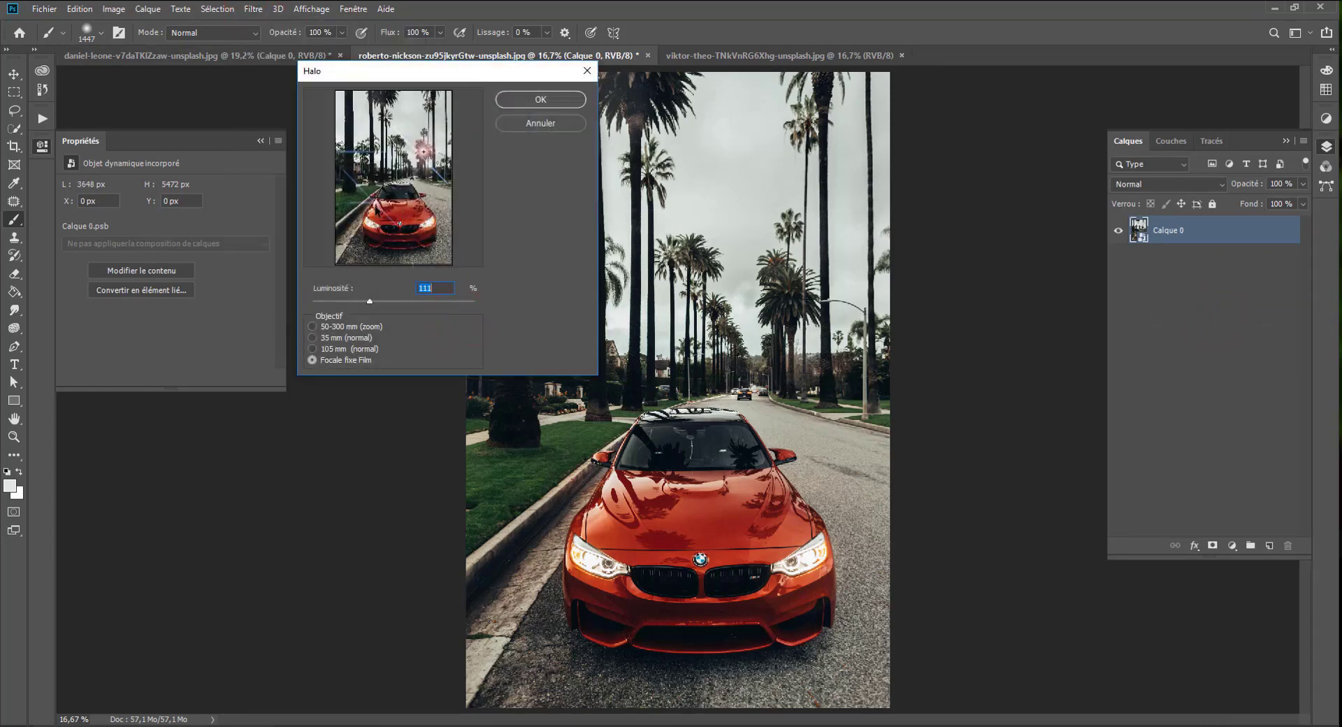
left_click(325, 351)
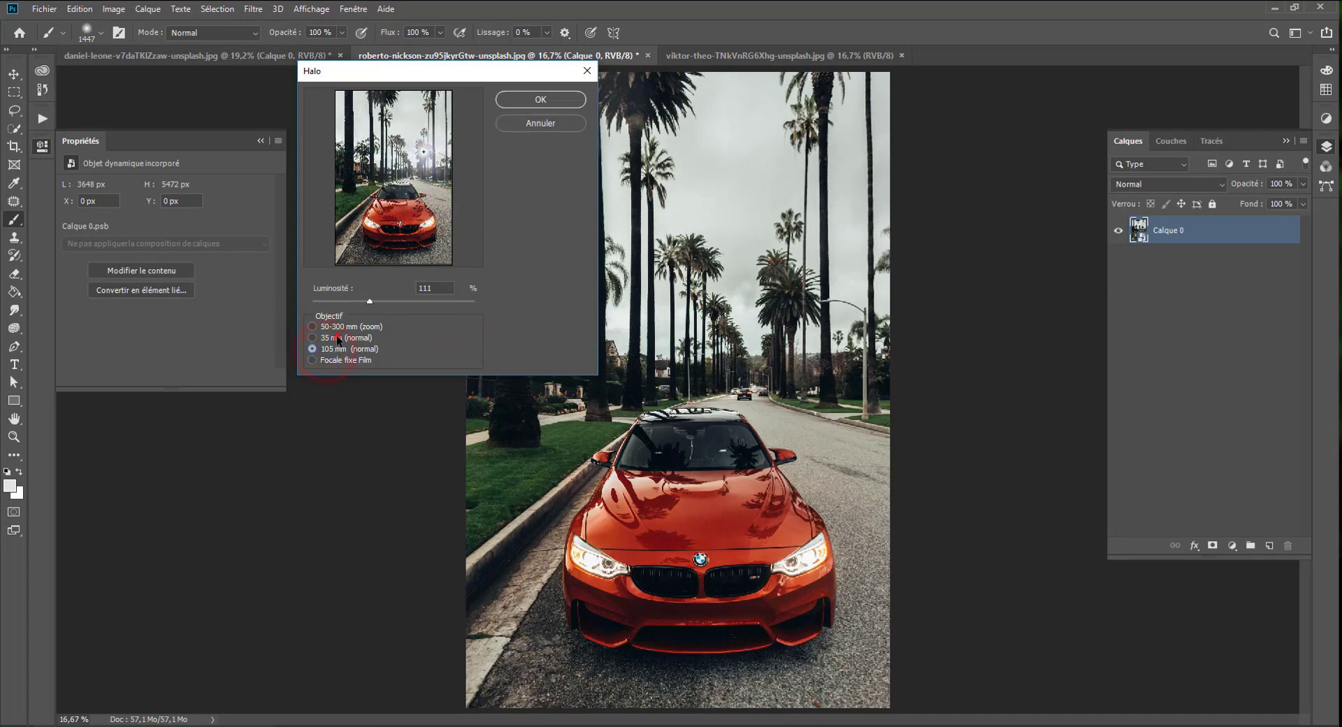
left_click(339, 326)
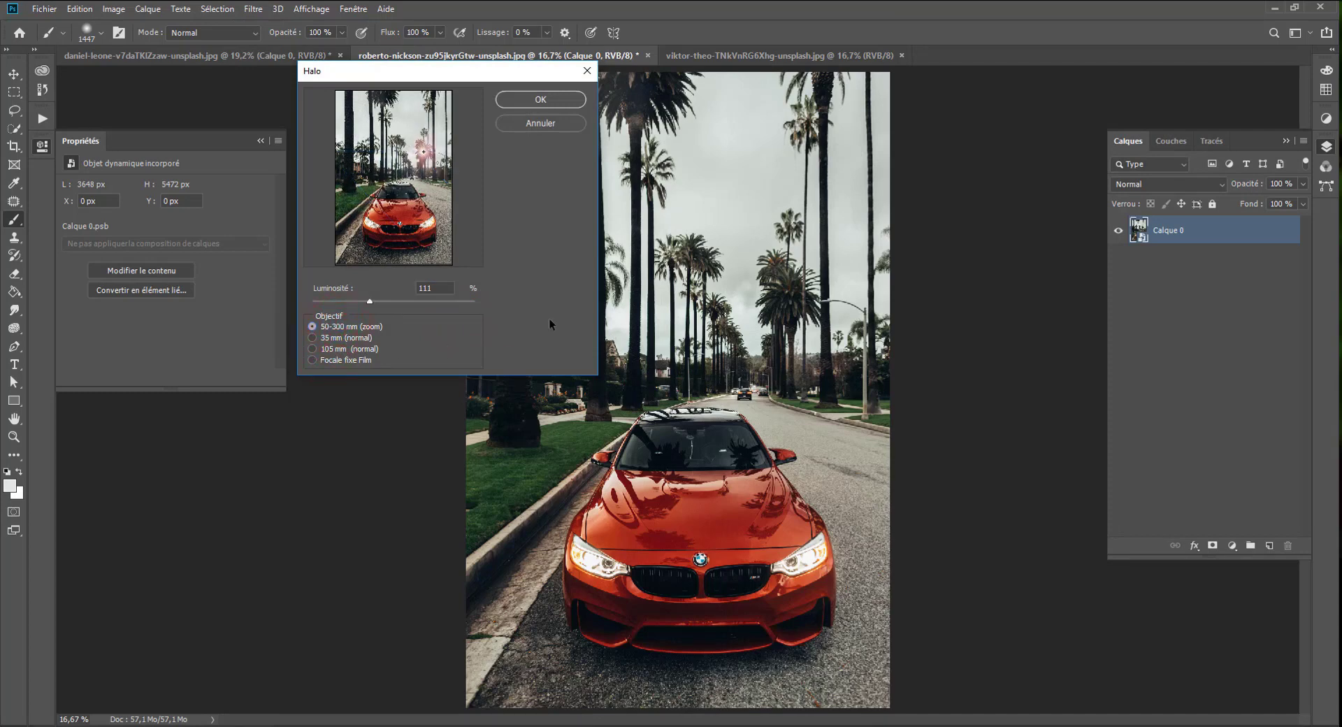
left_click_drag(428, 147, 371, 228)
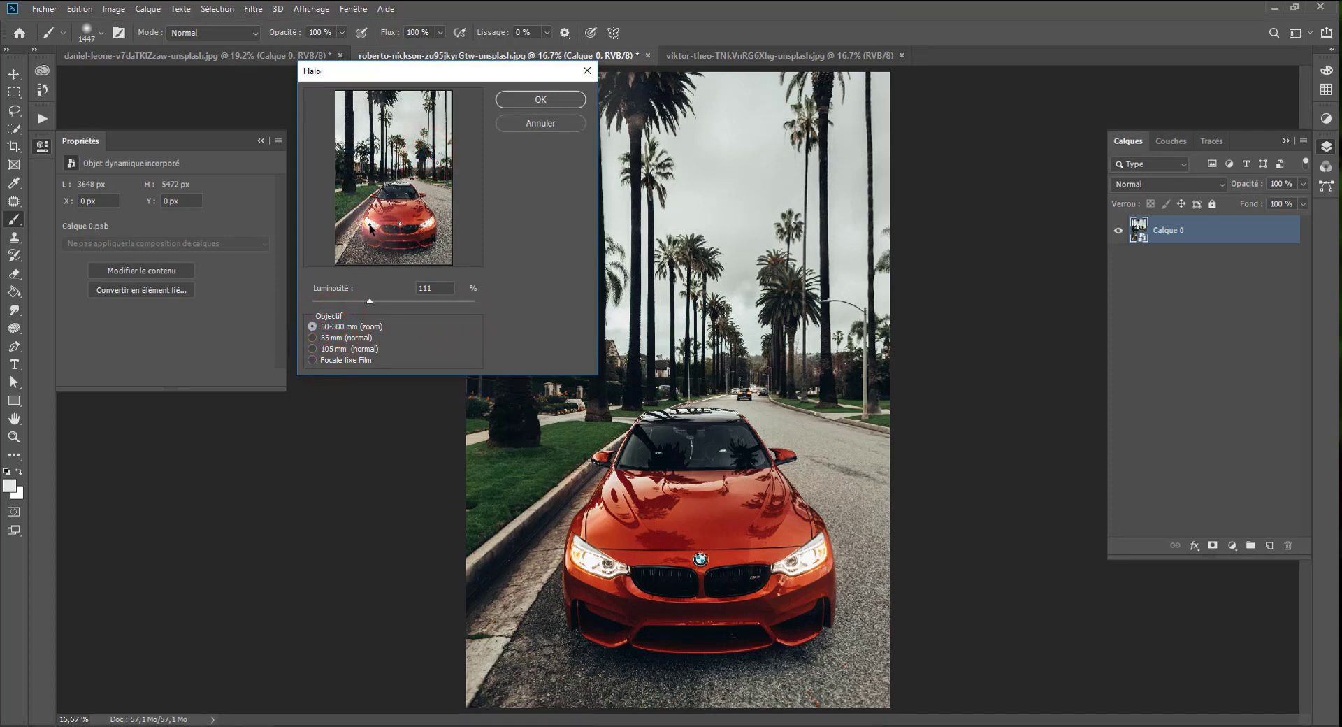
left_click(555, 97)
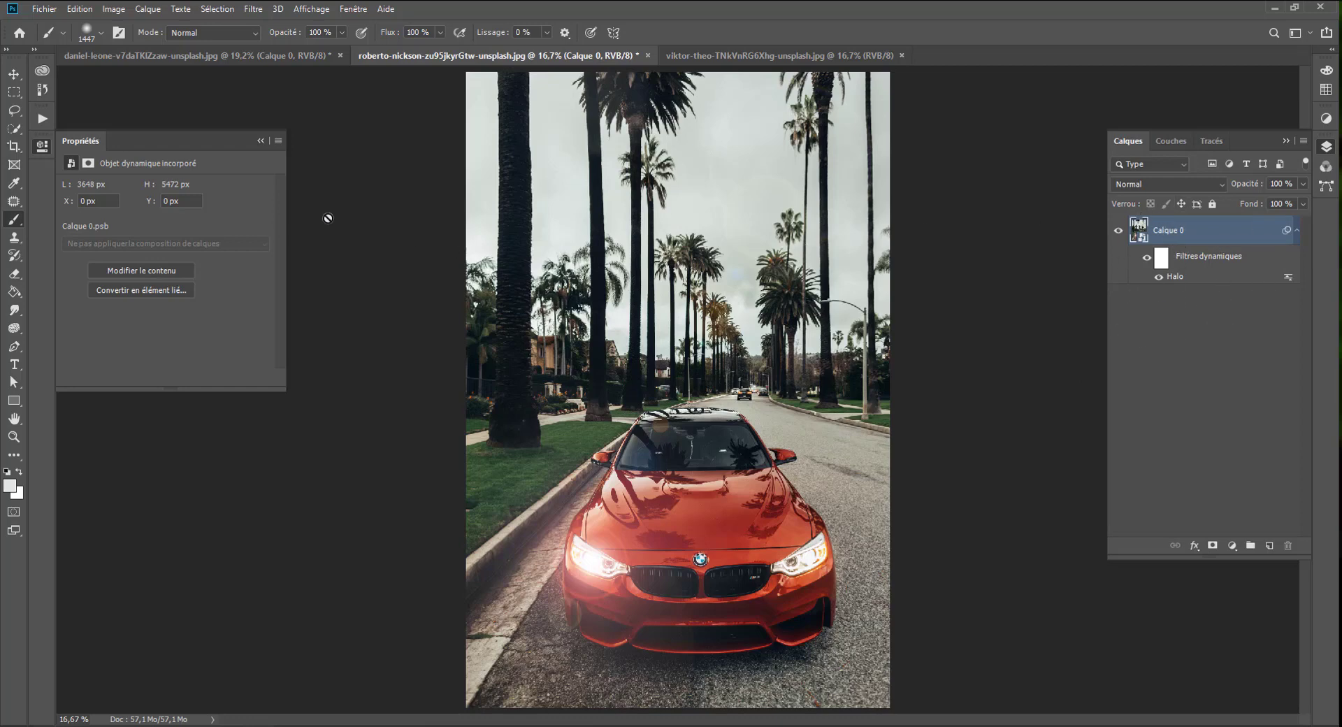
- Add a second 50-300 mm Halo at 111 % brightness on the other headlight, and compare the photo with the smart filters off and on
left_click(251, 8)
mouse_move(264, 248)
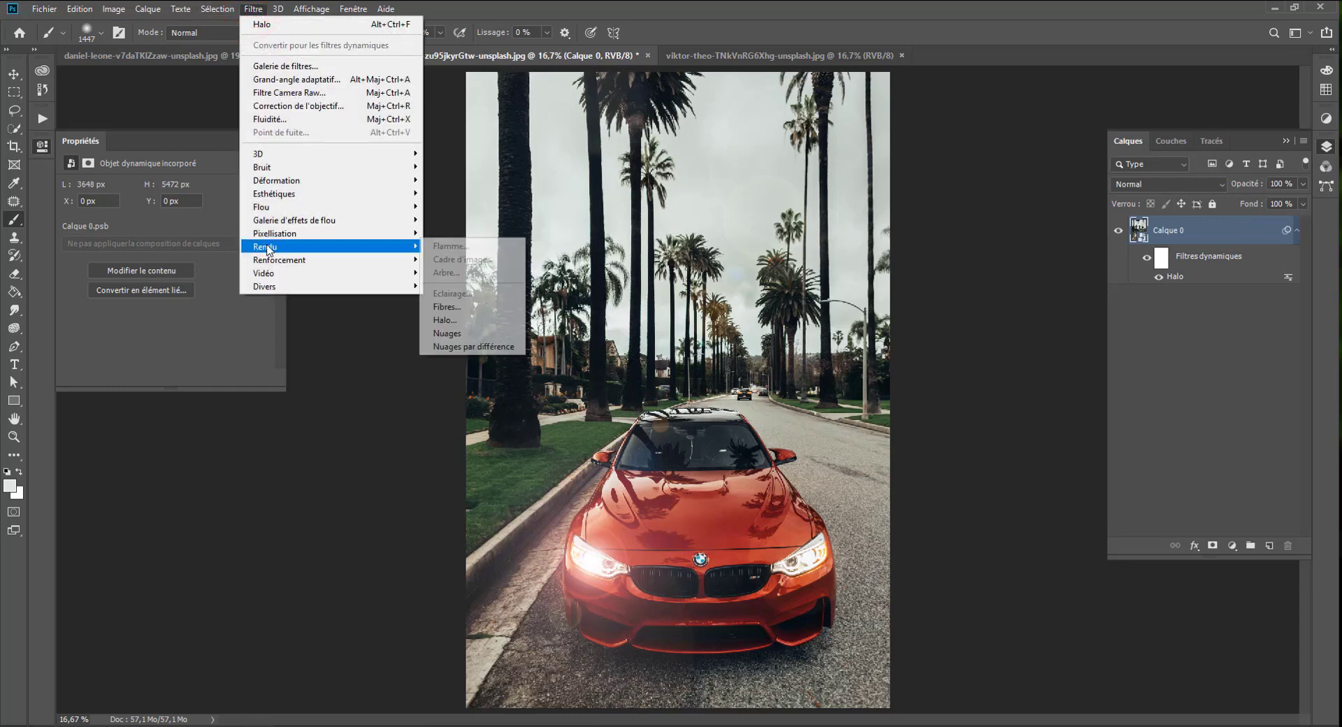
left_click(463, 320)
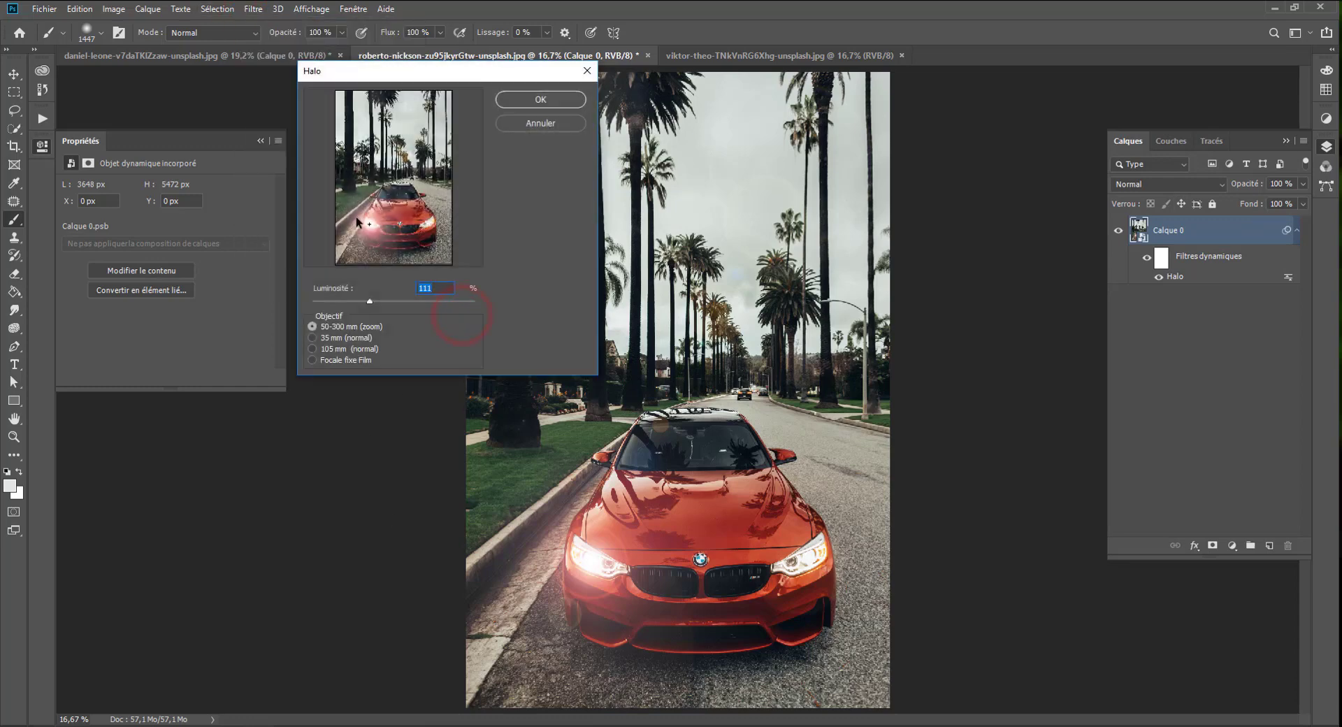
left_click_drag(378, 225, 429, 226)
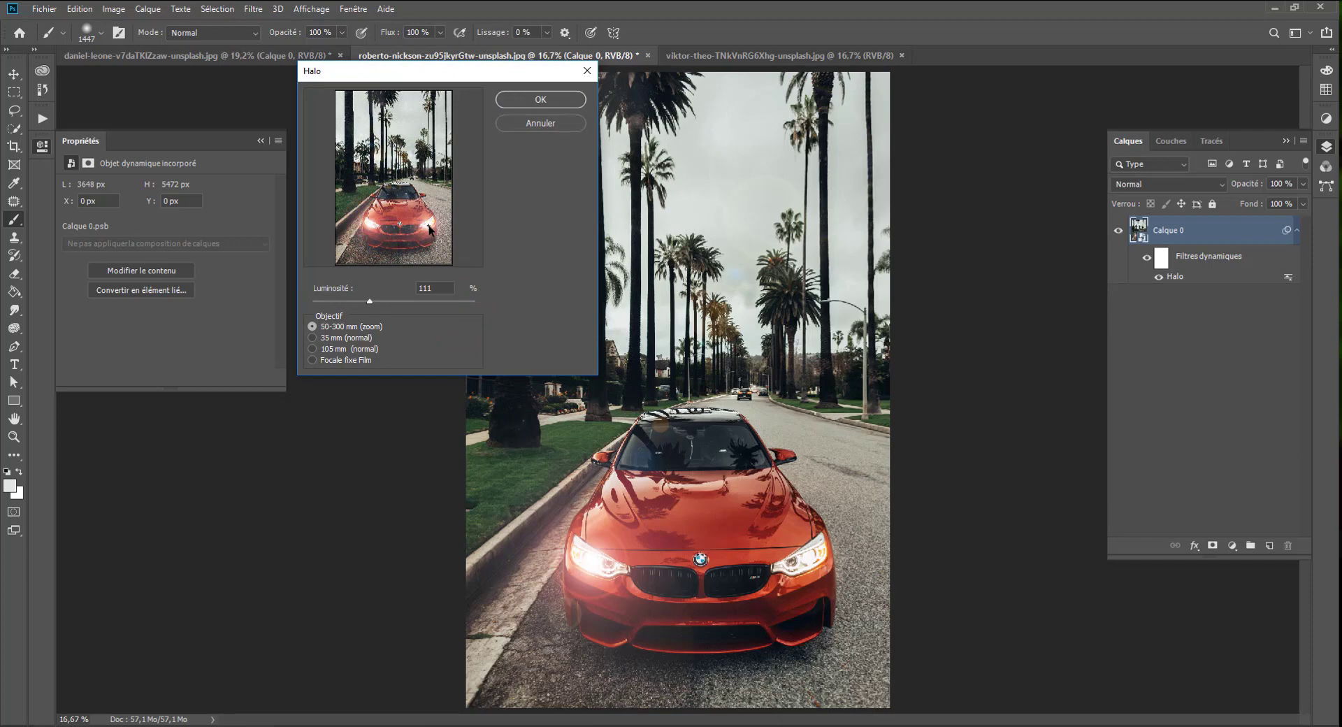
left_click(556, 102)
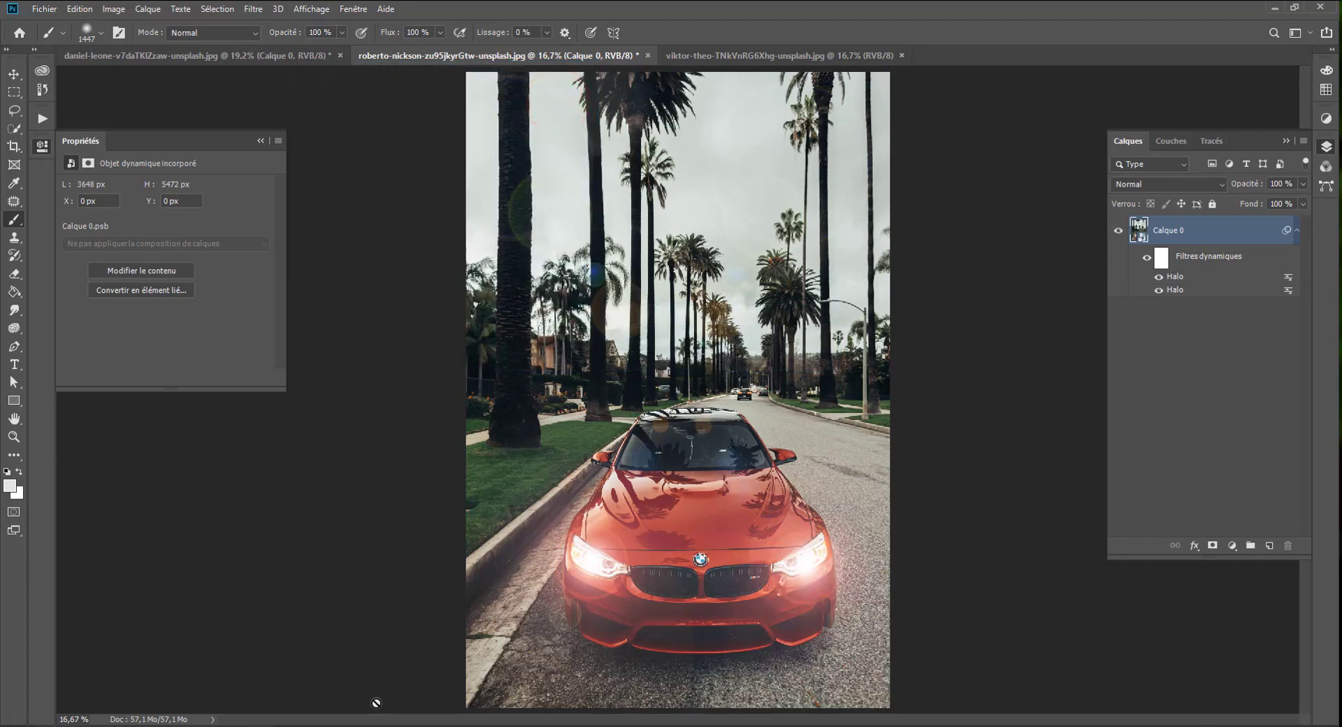
left_click(1149, 258)
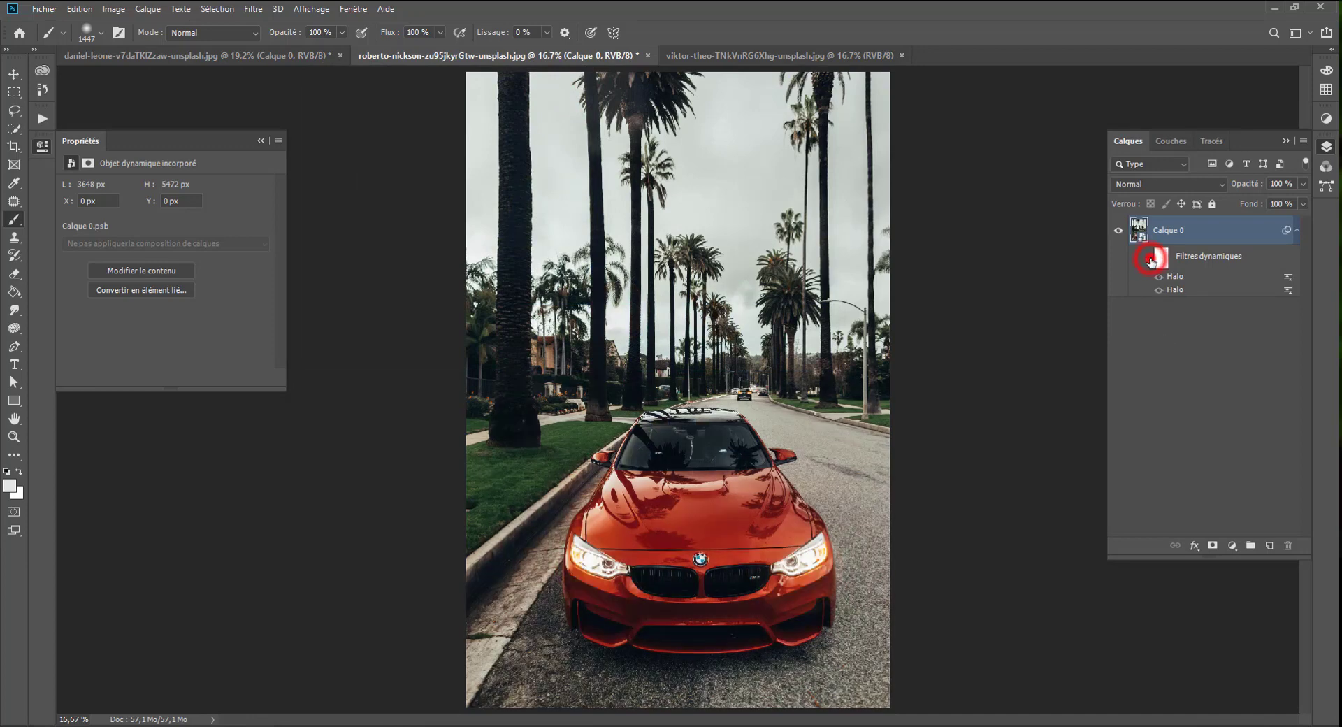
left_click(1148, 260)
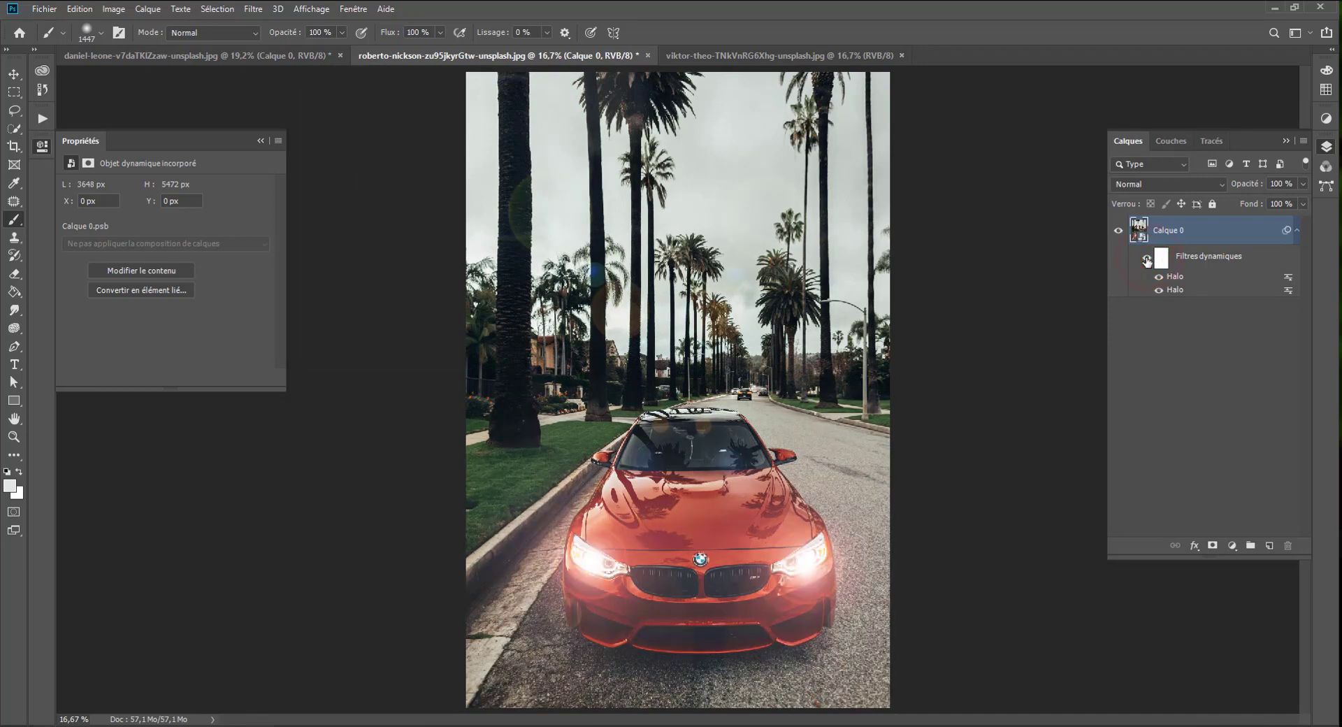
- Add a Levels adjustment layer with input levels 7, 0.76 and 234, and compare the photo without and with it
left_click(1227, 551)
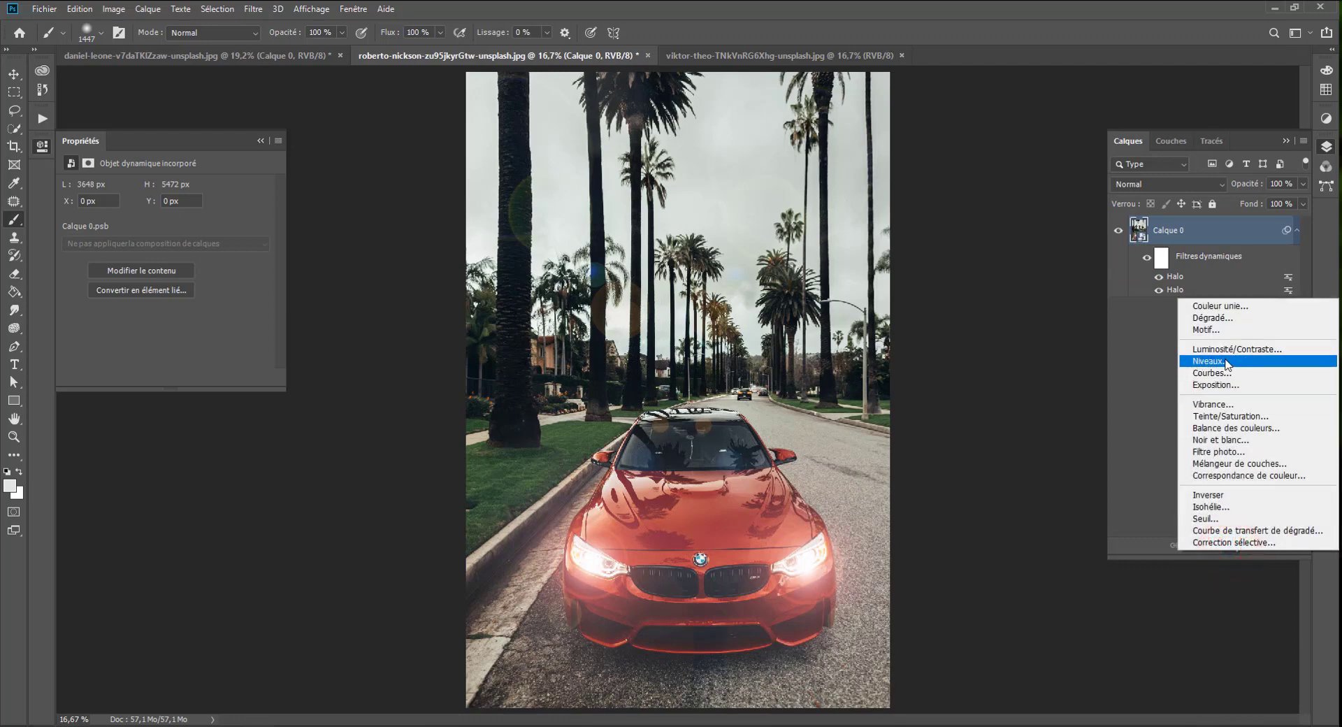
left_click(1114, 431)
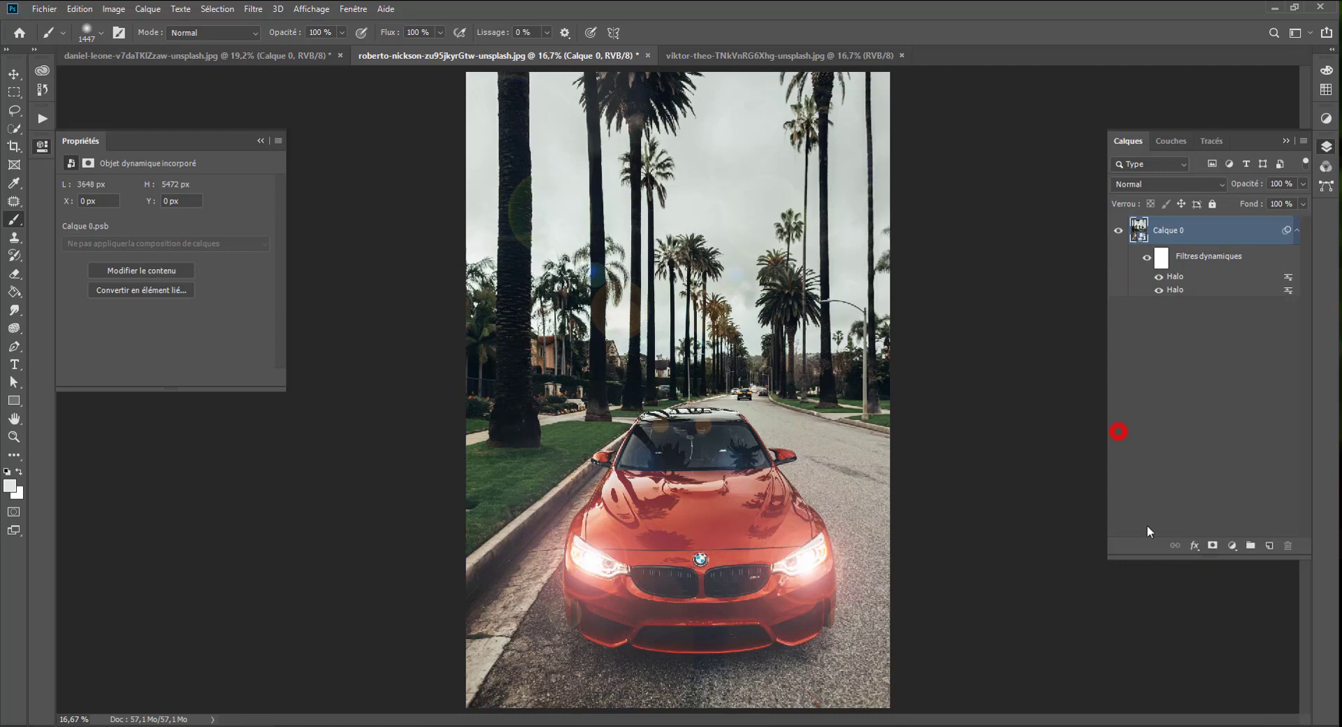
left_click(1233, 545)
left_click(1203, 357)
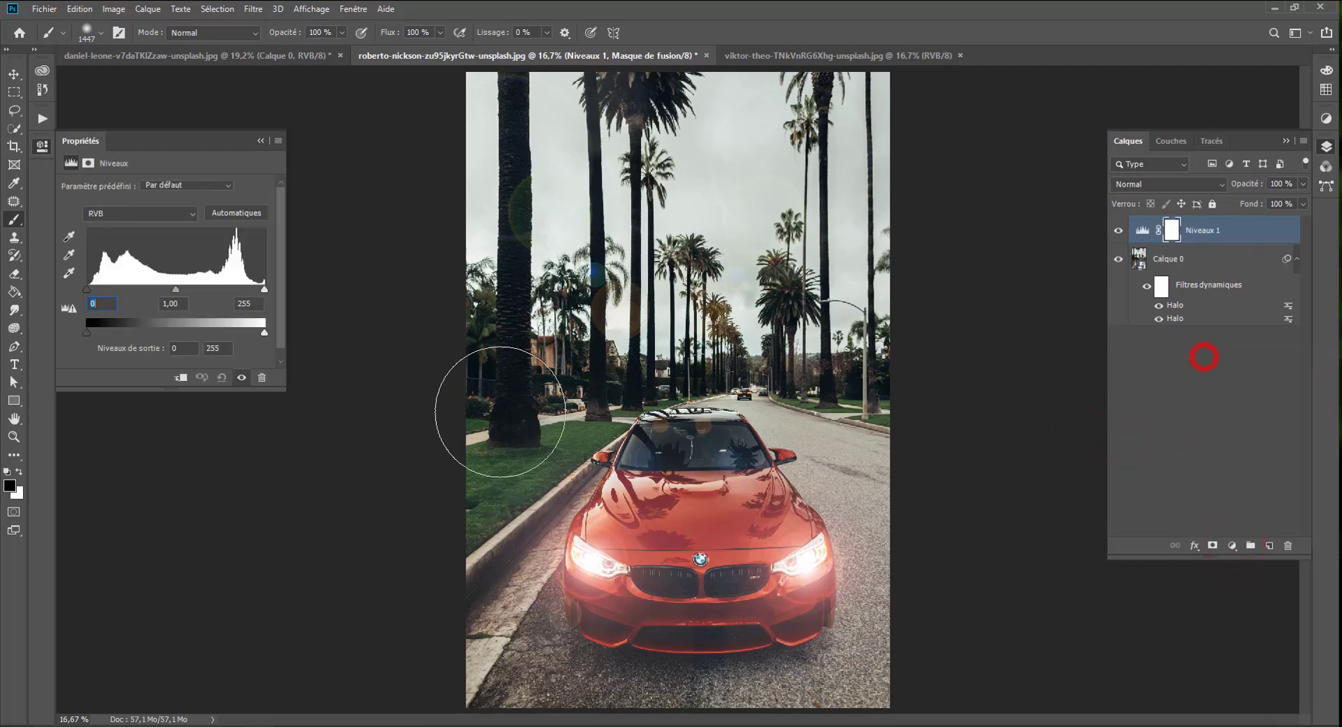
left_click_drag(175, 290, 193, 288)
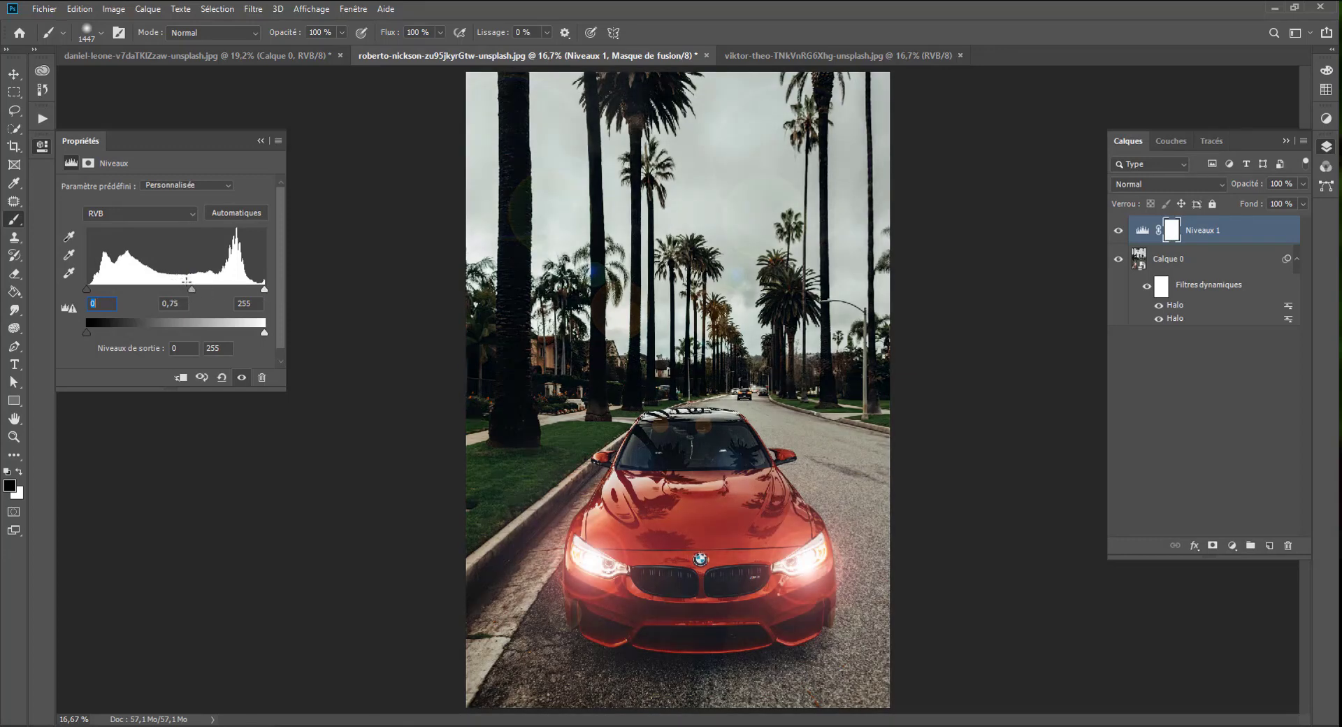
left_click_drag(192, 288, 257, 285)
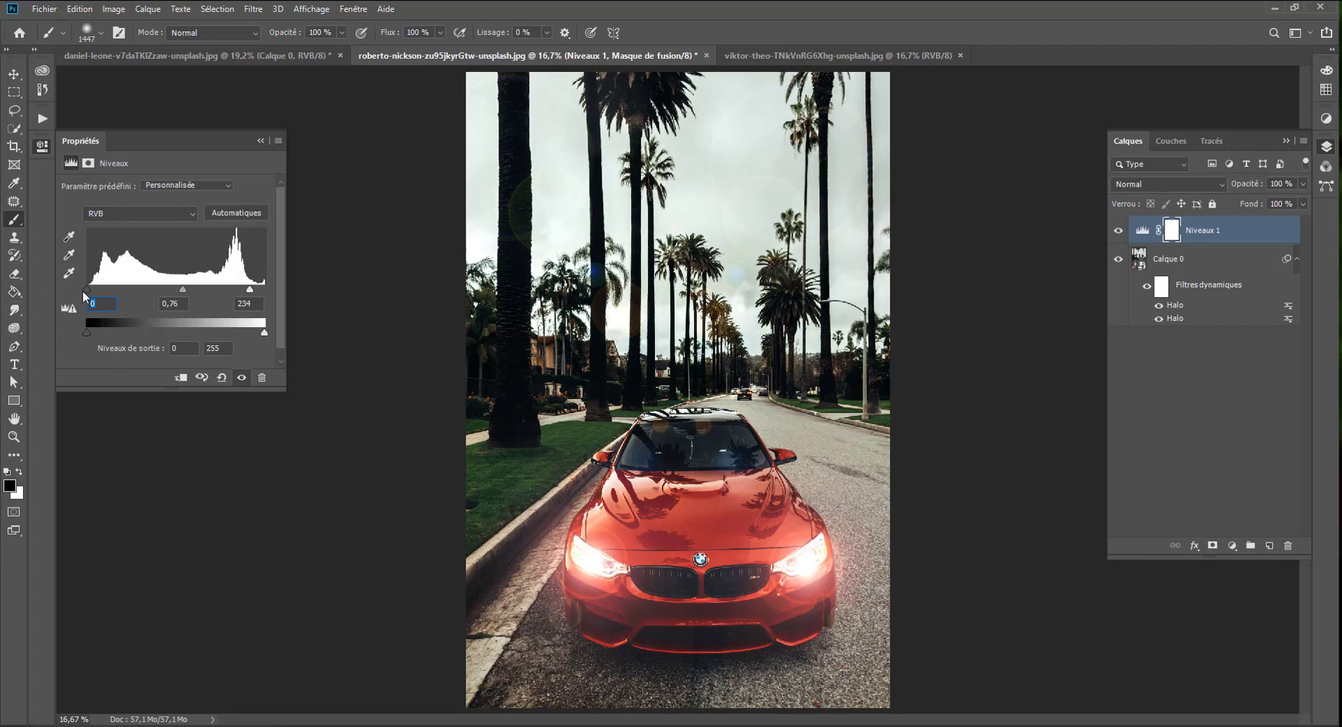
mouse_move(87, 287)
left_mouse_down()
mouse_move(110, 287)
mouse_move(73, 290)
left_mouse_up()
left_click(1118, 230)
left_click(1118, 230)
- Try a Curves adjustment layer with a point sampled from the car's hood, and delete that layer
left_click(1232, 546)
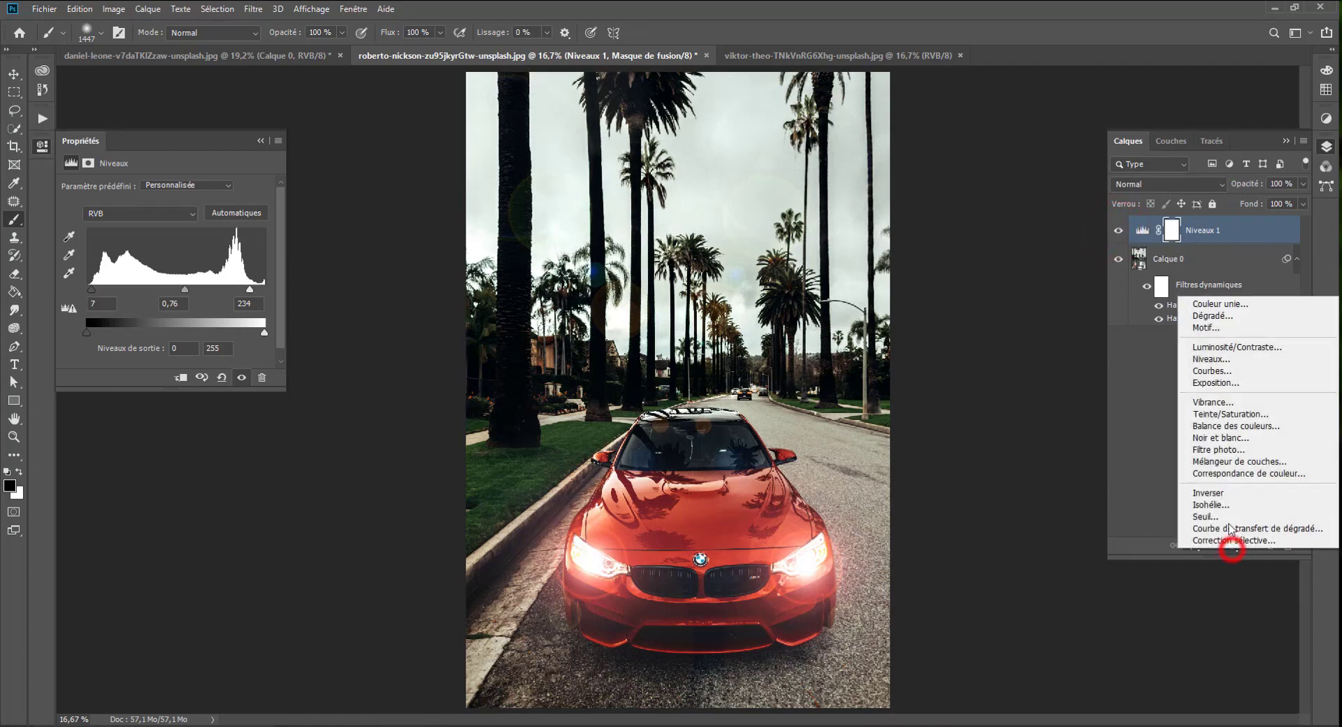
left_click(1223, 376)
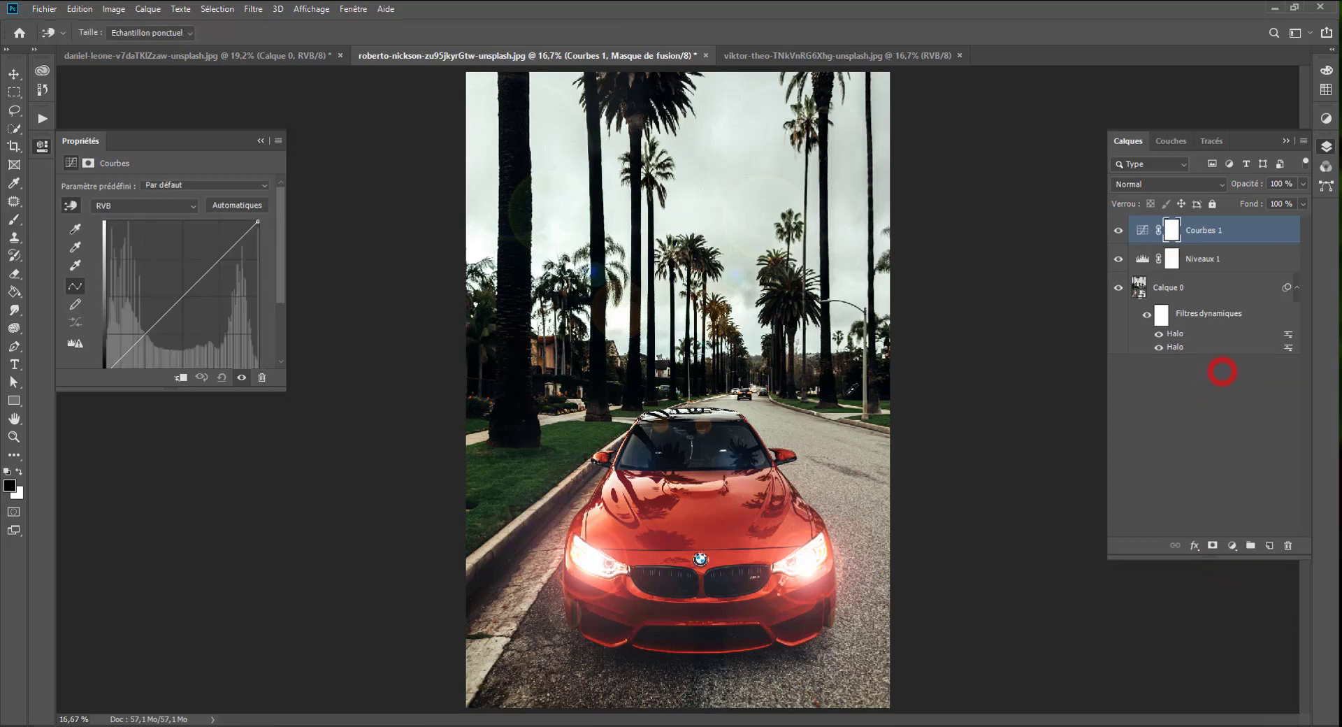
left_click(70, 206)
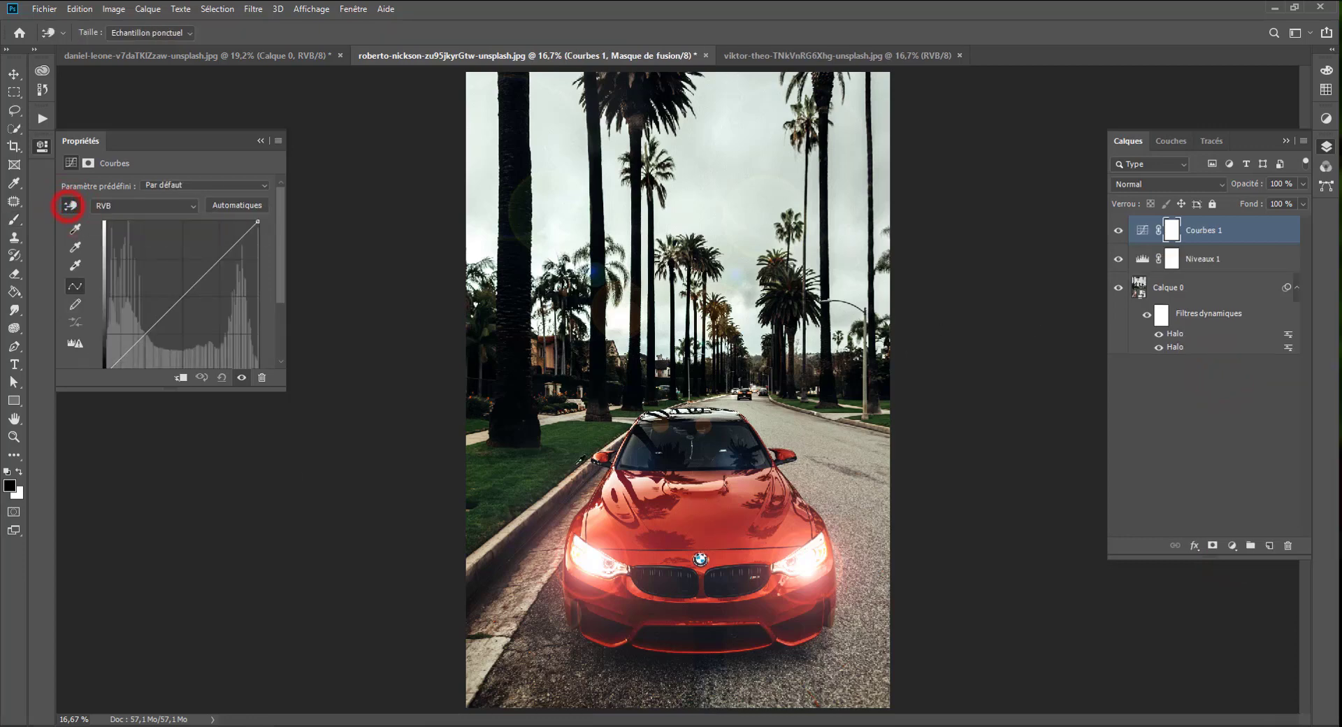
left_click(713, 506)
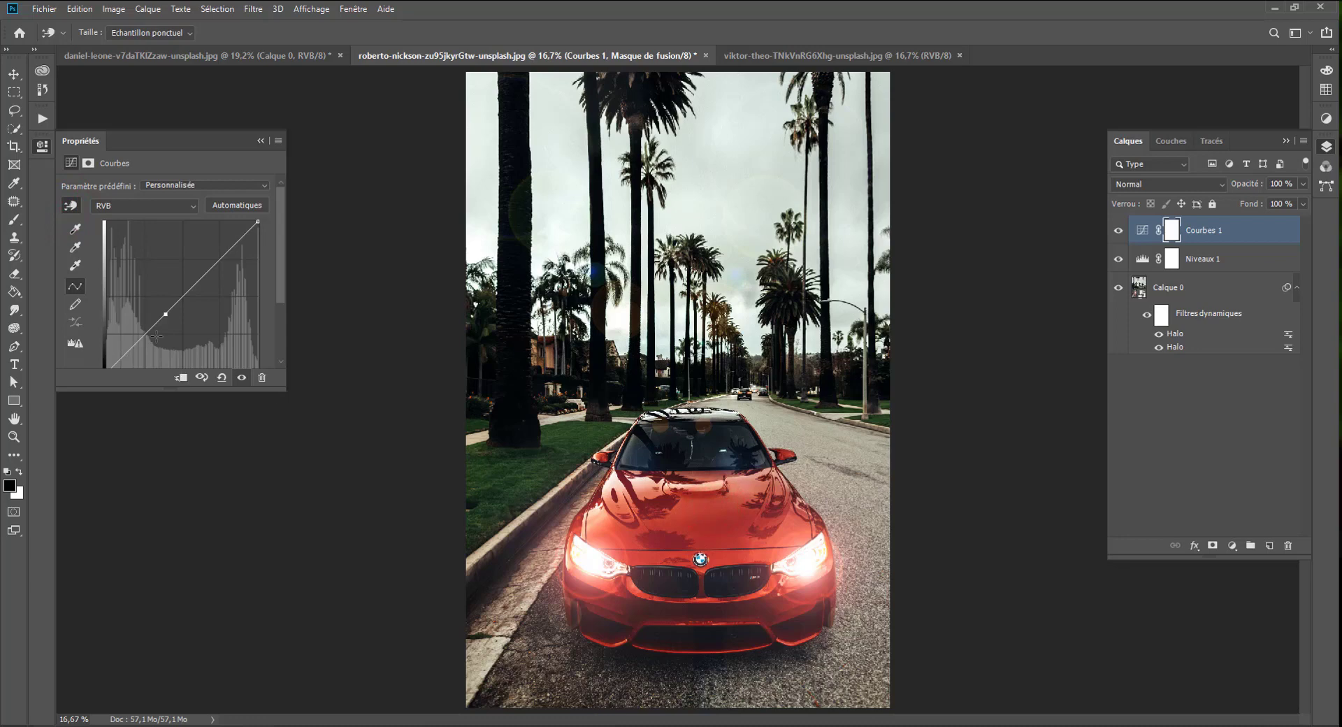
left_click_drag(165, 314, 170, 313)
left_click_drag(1202, 230, 1288, 548)
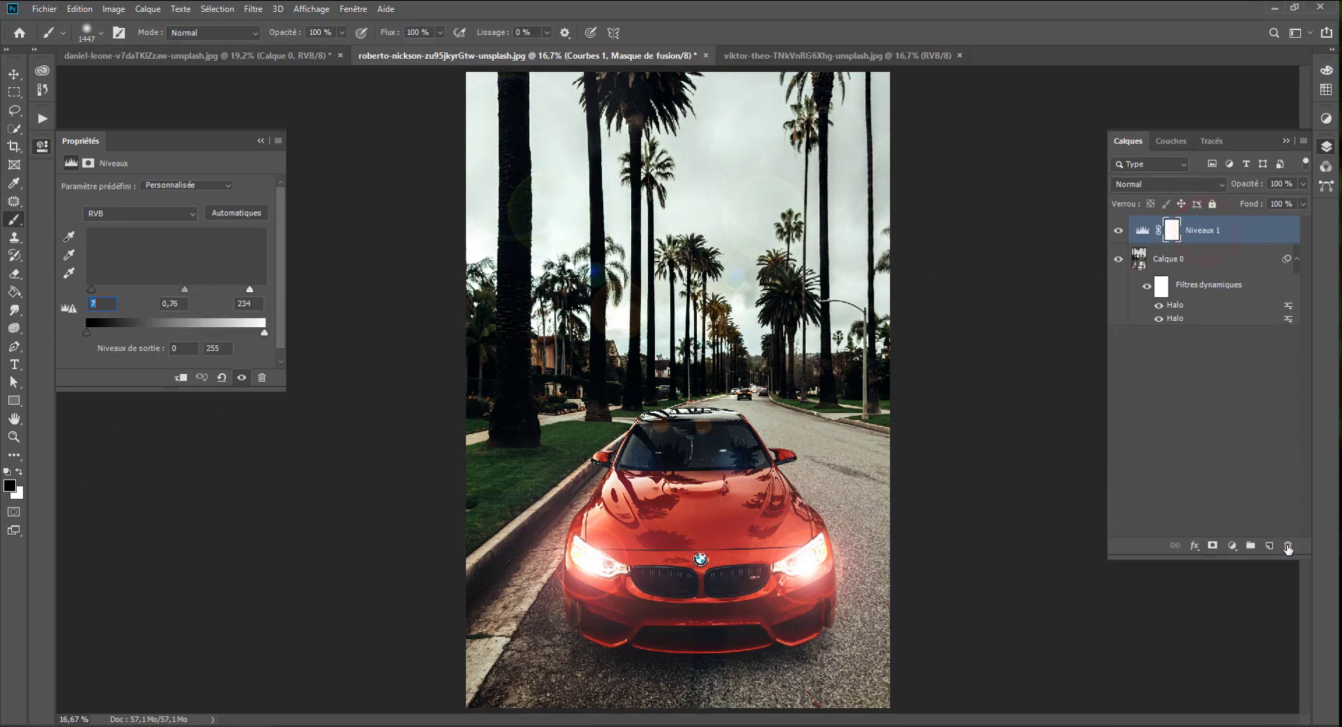
- Add a Hue/Saturation adjustment layer targeting the car's reds with saturation +34 and lightness +2, and compare the photo without and with it
left_click(1232, 546)
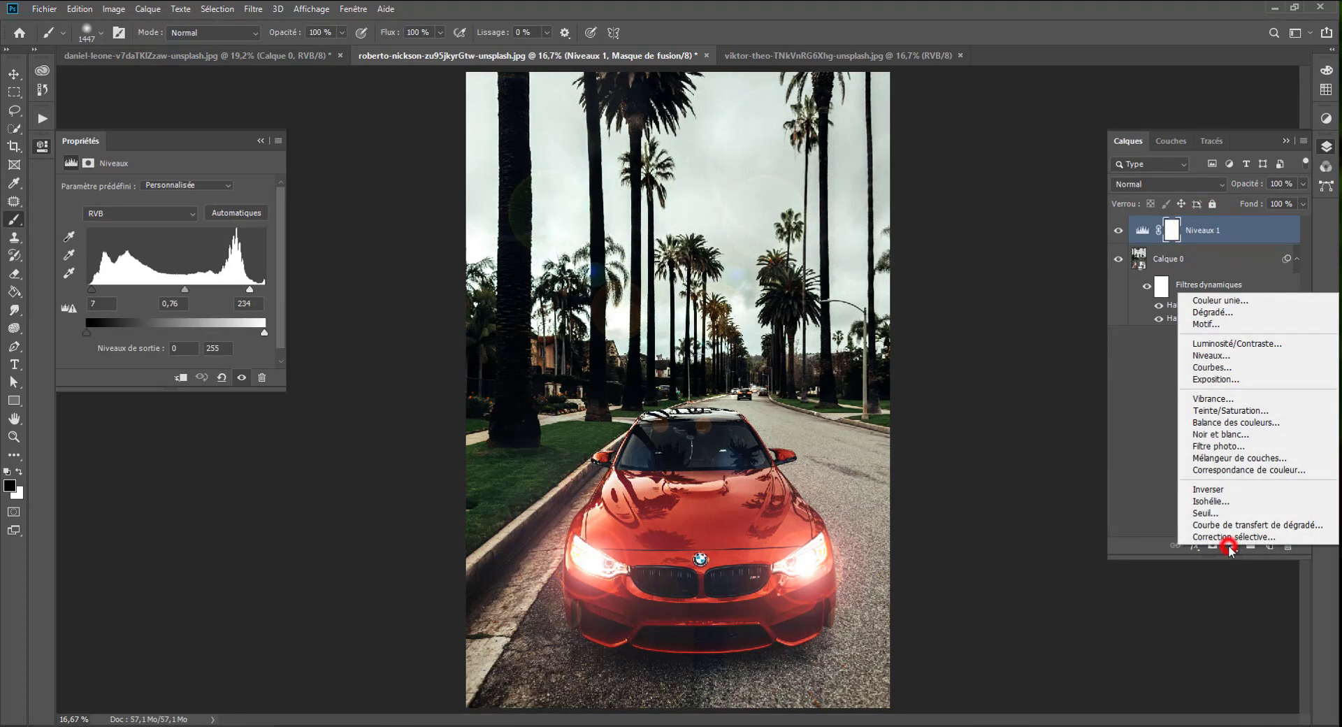
left_click(1214, 410)
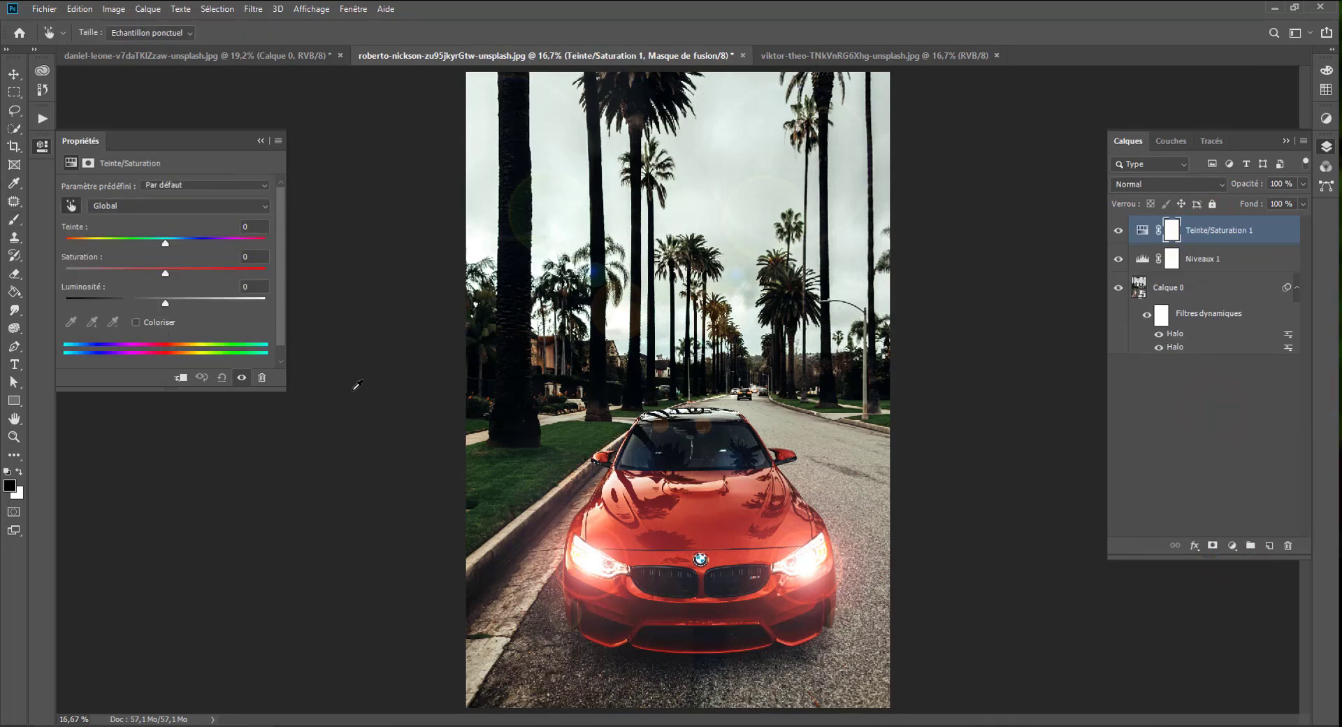
left_click(725, 508)
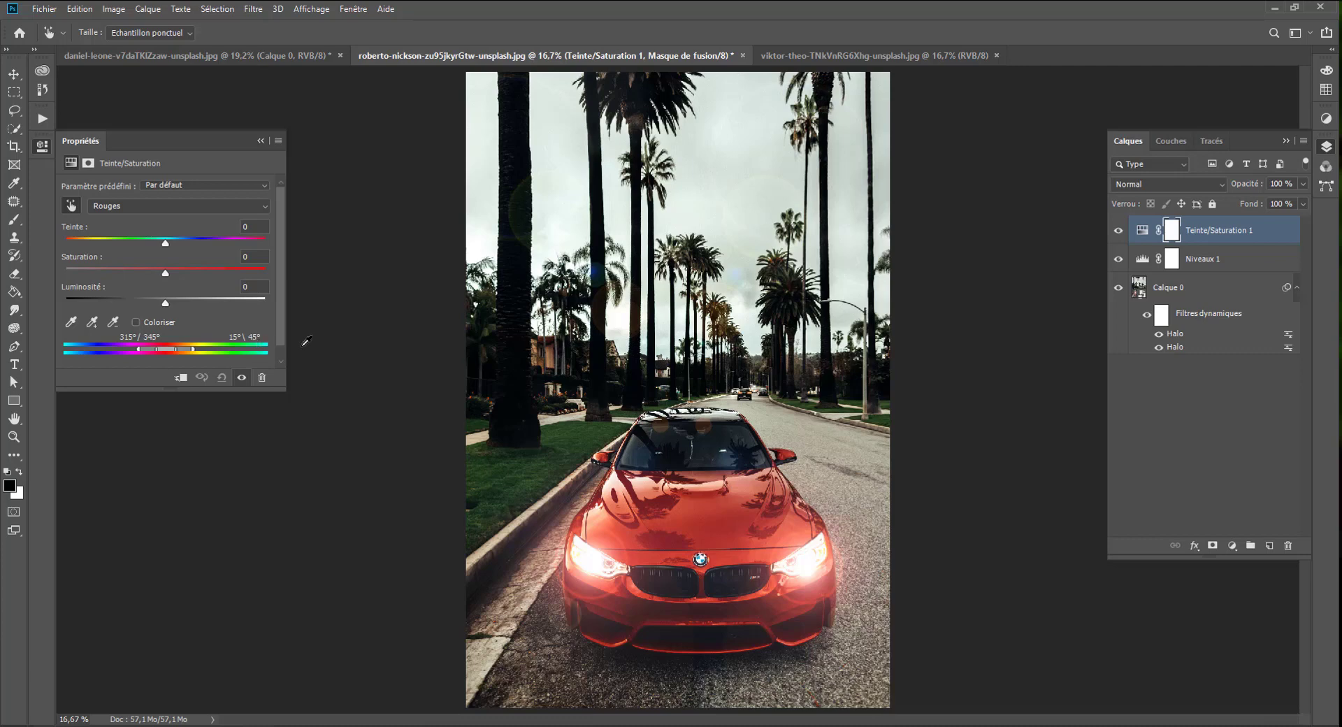
left_click_drag(164, 271, 190, 253)
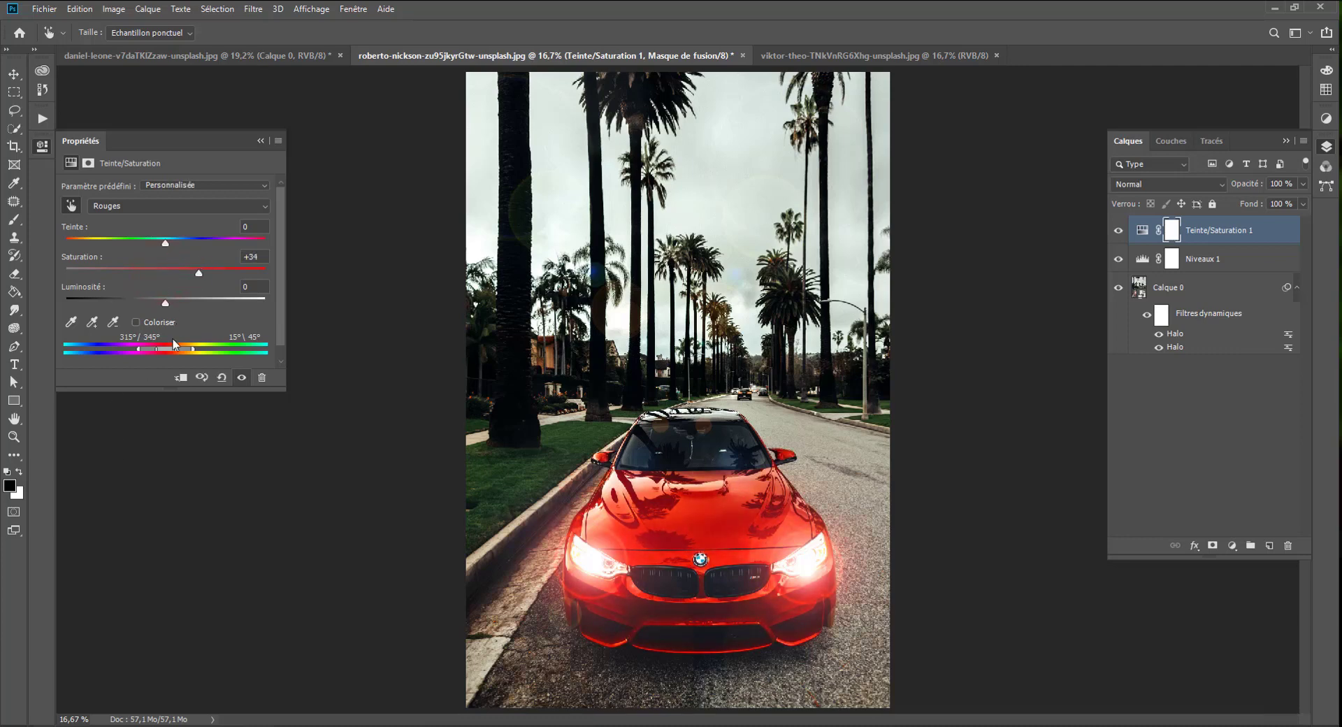
mouse_move(166, 305)
left_mouse_down()
mouse_move(217, 306)
mouse_move(175, 303)
left_mouse_up()
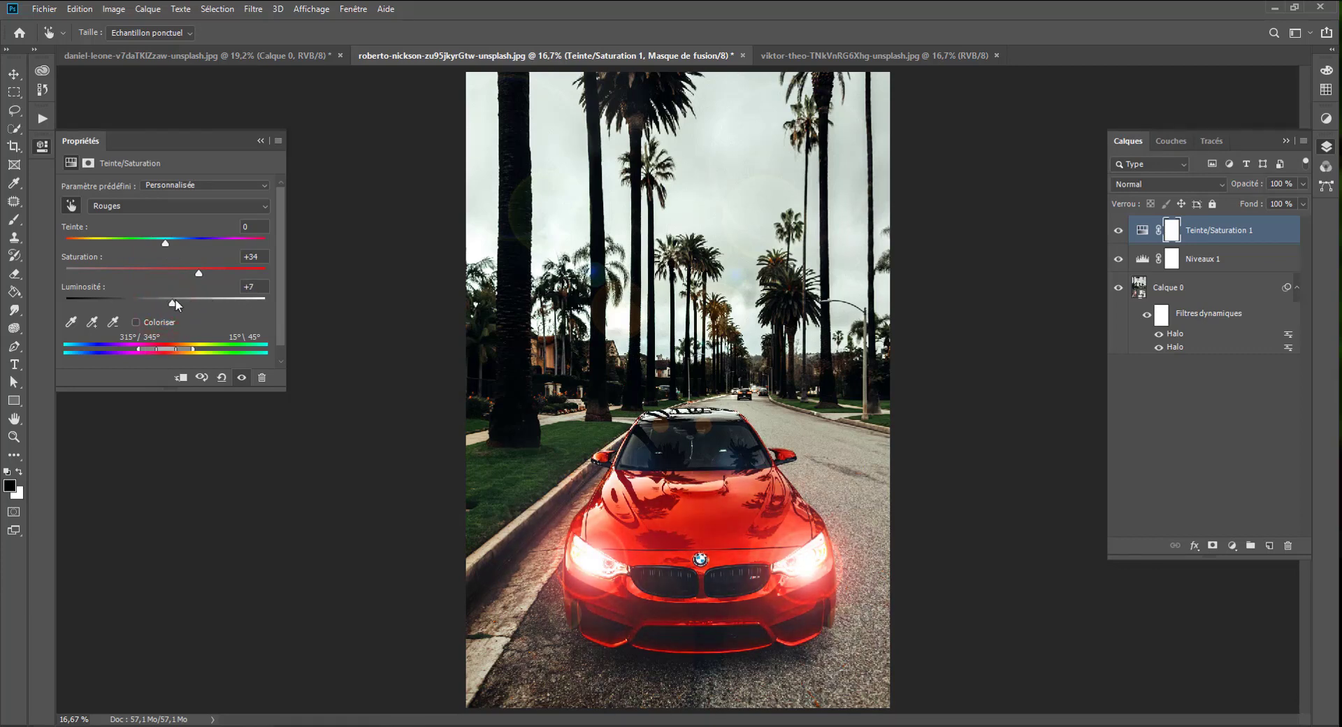
left_click(241, 378)
left_click(241, 378)
- Add a Selective Color adjustment on the grays with cyan -5, magenta -10, yellow -15 and black -15 %, and compare without and with it
left_click(1231, 545)
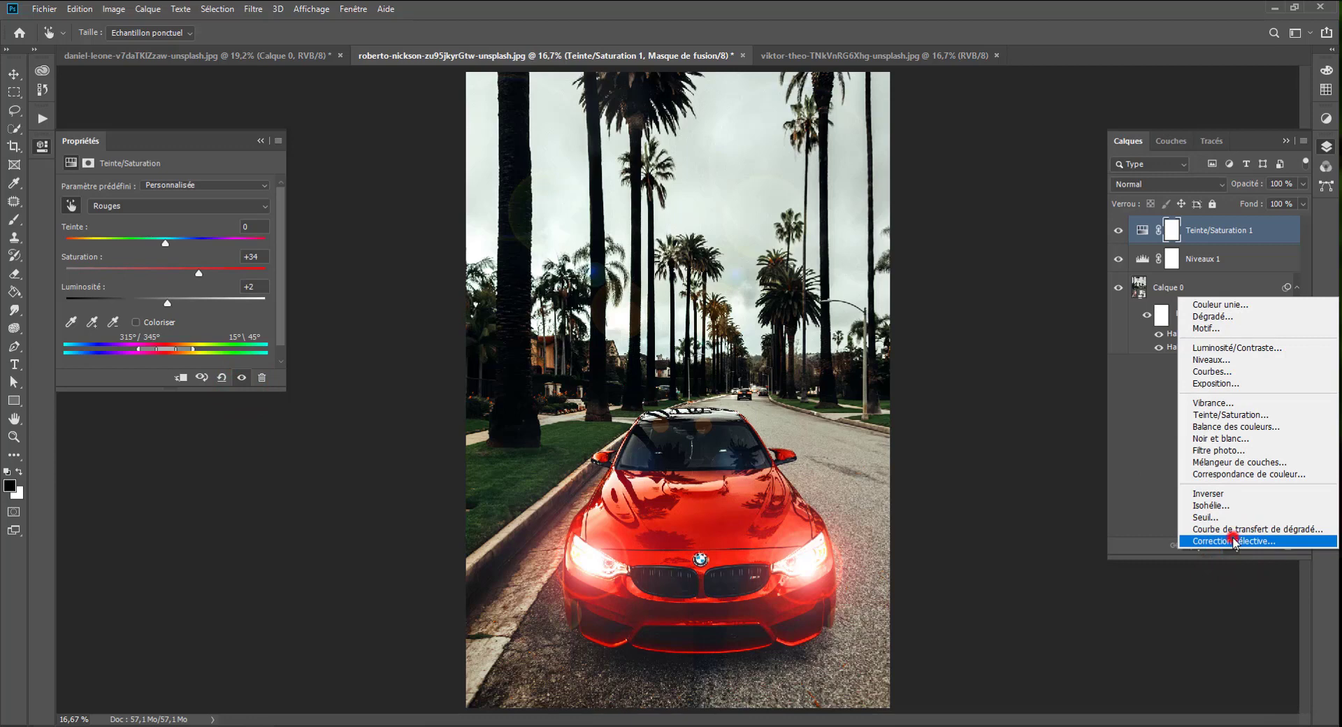
left_click(1234, 540)
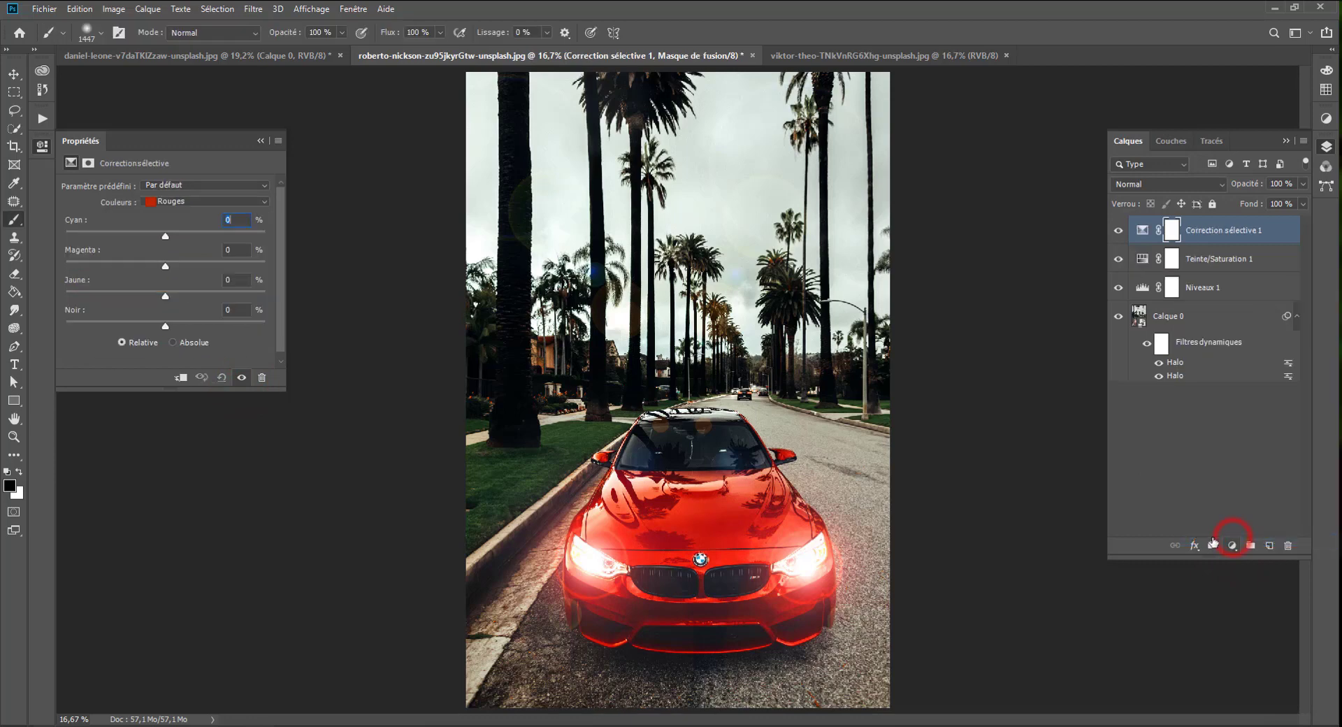
left_click(168, 200)
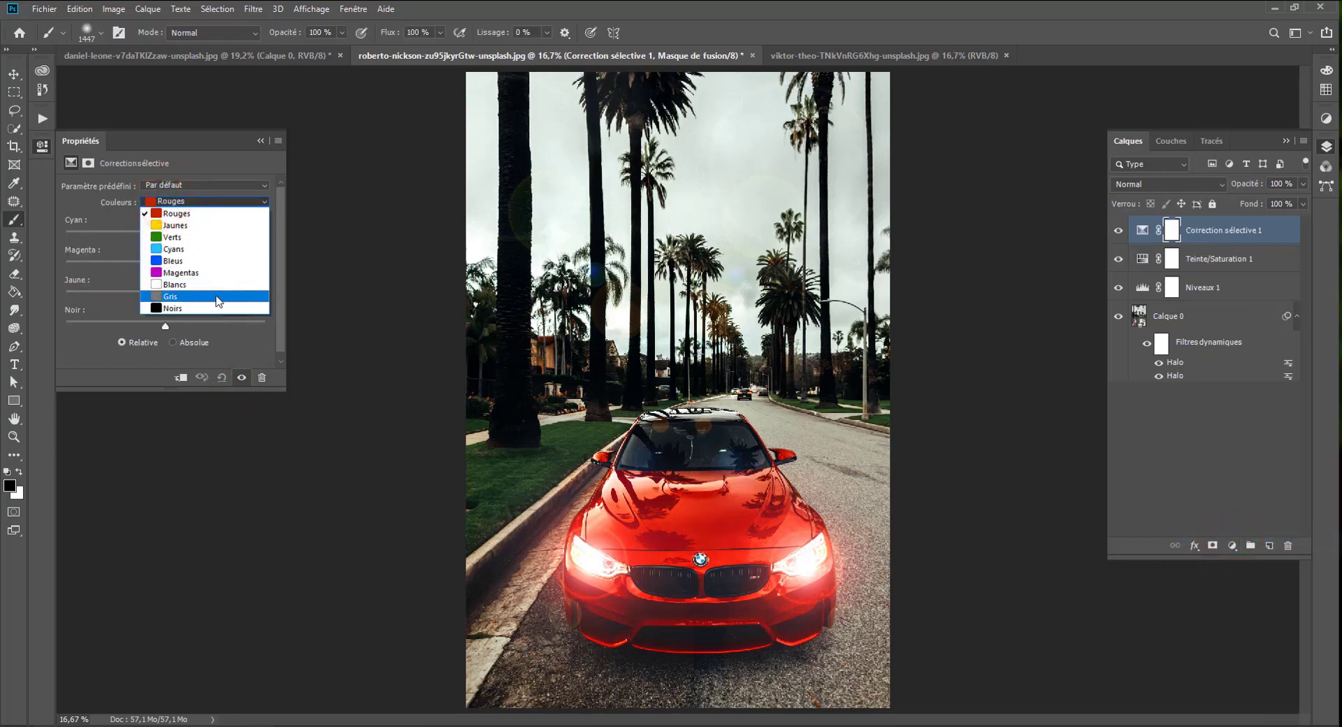
left_click(212, 301)
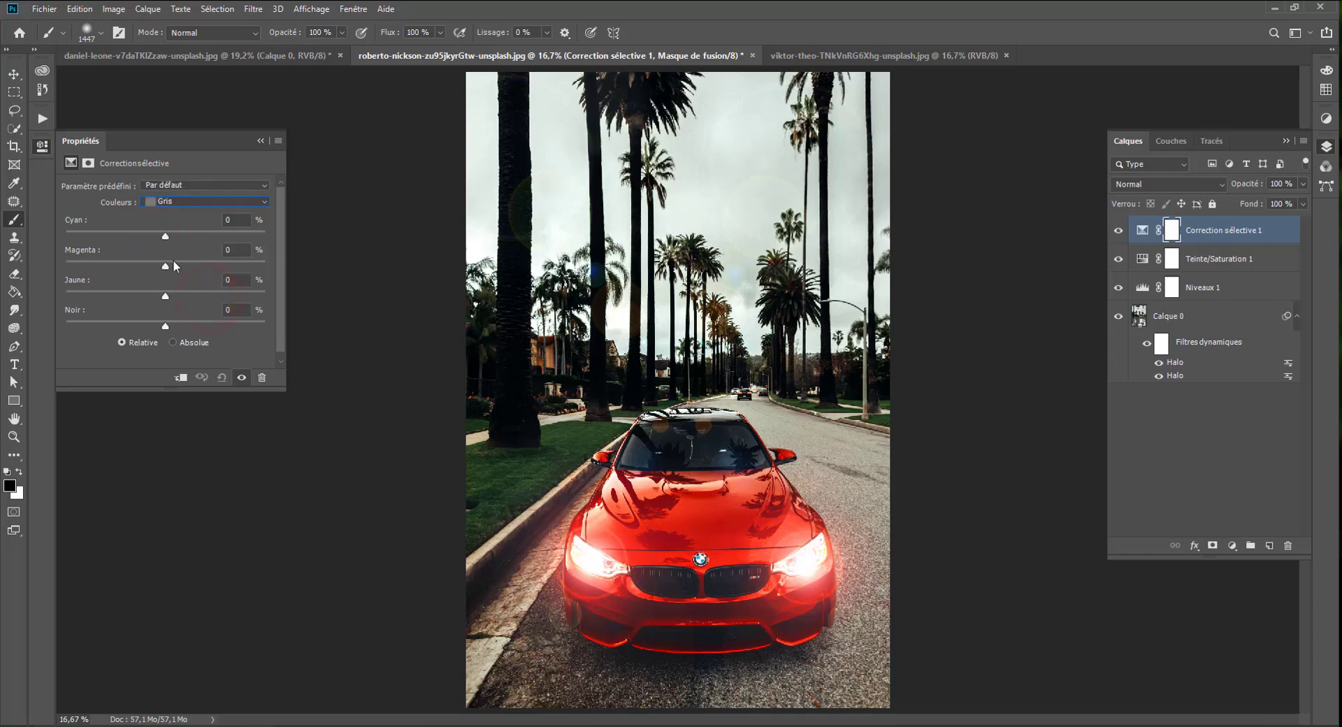
left_click_drag(167, 266, 177, 266)
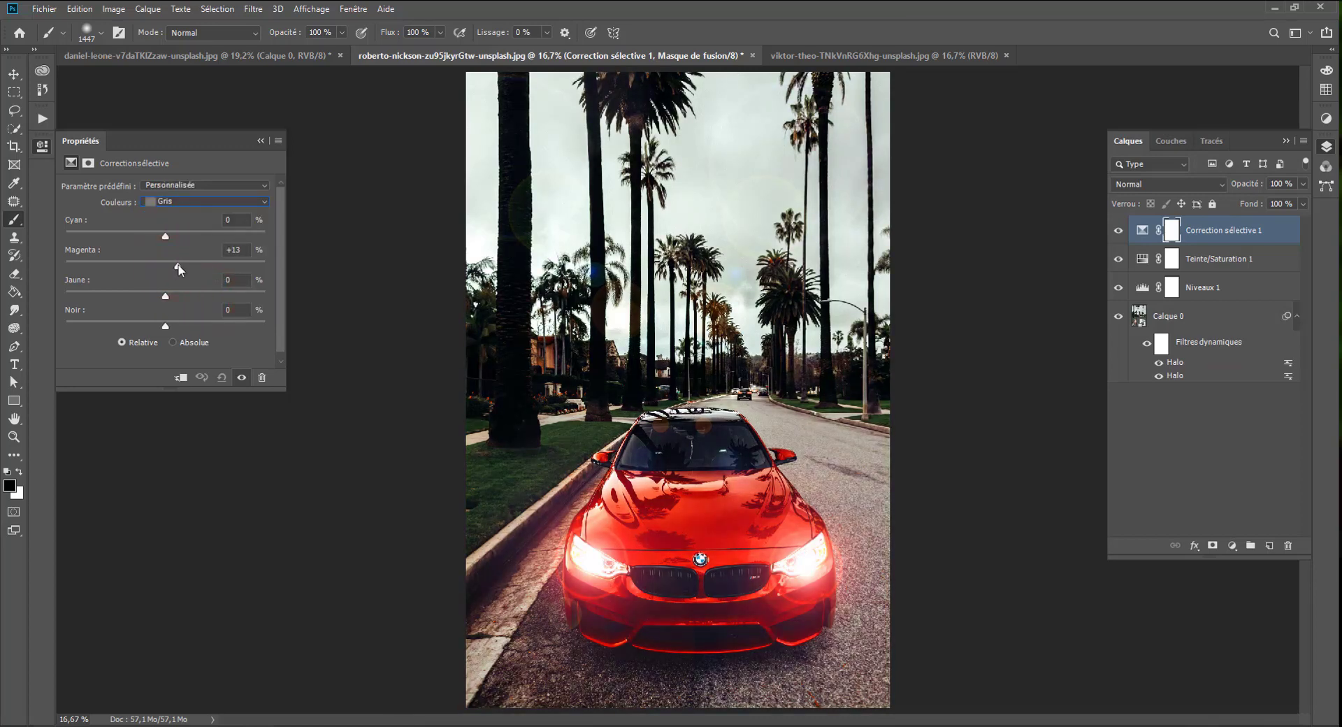
mouse_move(165, 236)
left_mouse_down()
mouse_move(186, 239)
mouse_move(162, 242)
left_mouse_up()
left_click_drag(164, 326, 191, 294)
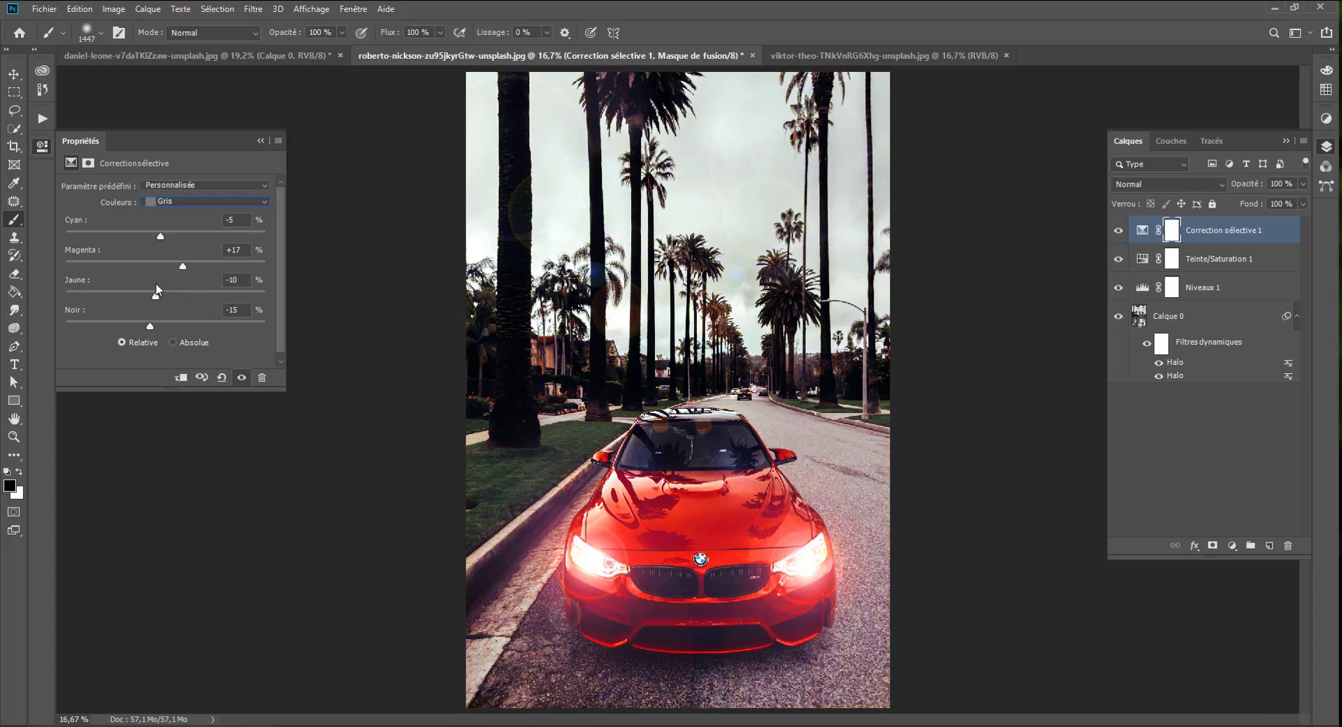
mouse_move(152, 286)
left_mouse_down()
mouse_move(181, 268)
mouse_move(157, 265)
left_mouse_up()
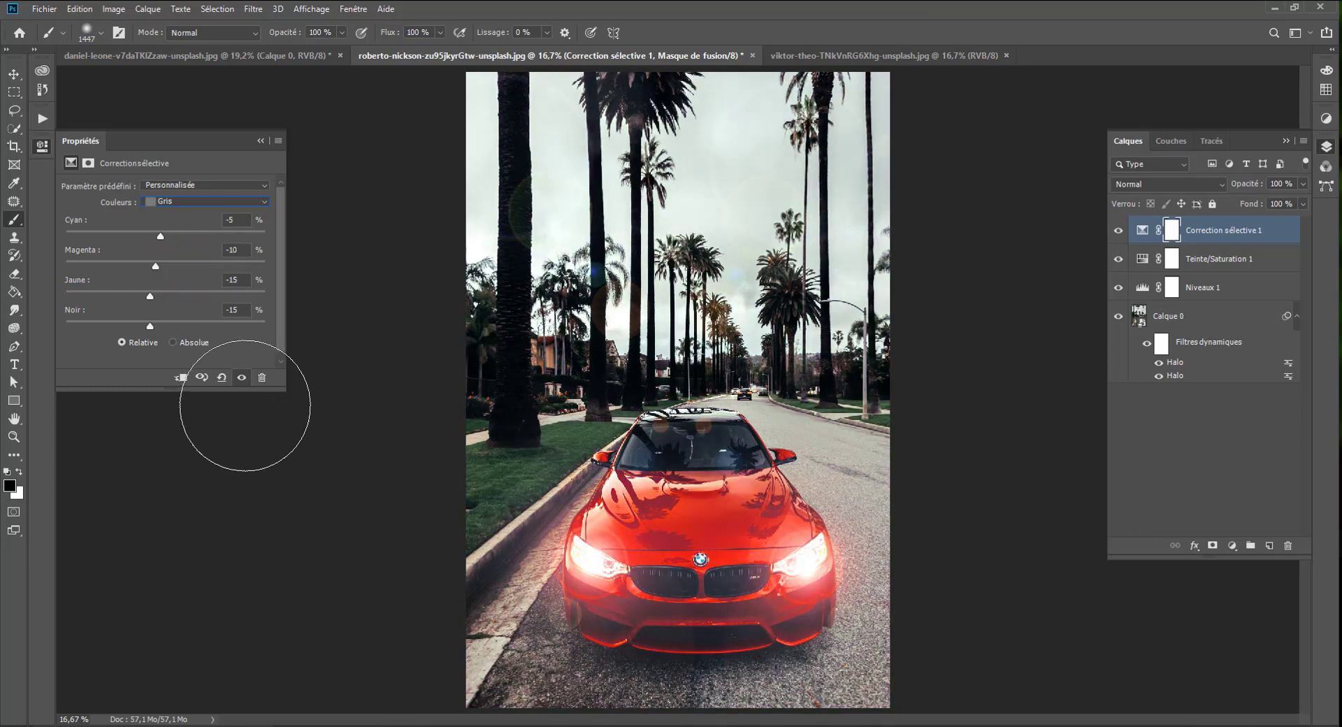
left_click(240, 379)
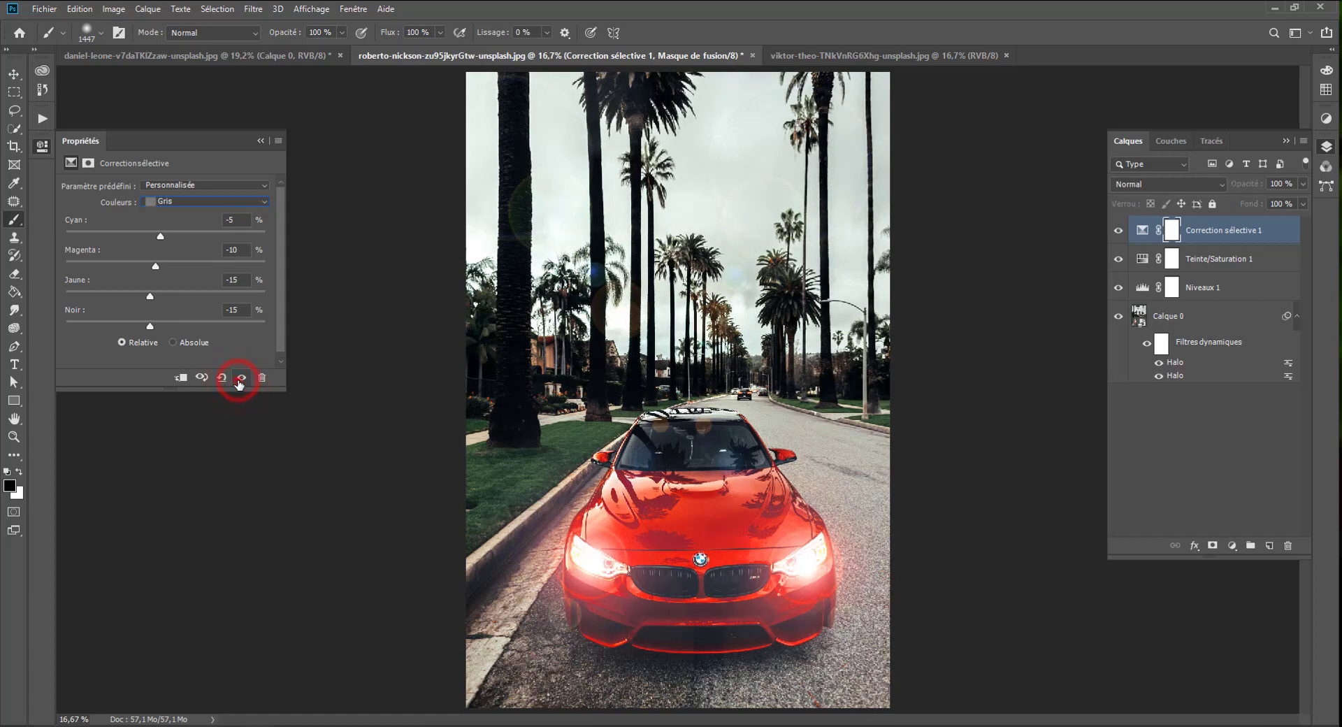
left_click(239, 378)
left_click(240, 378)
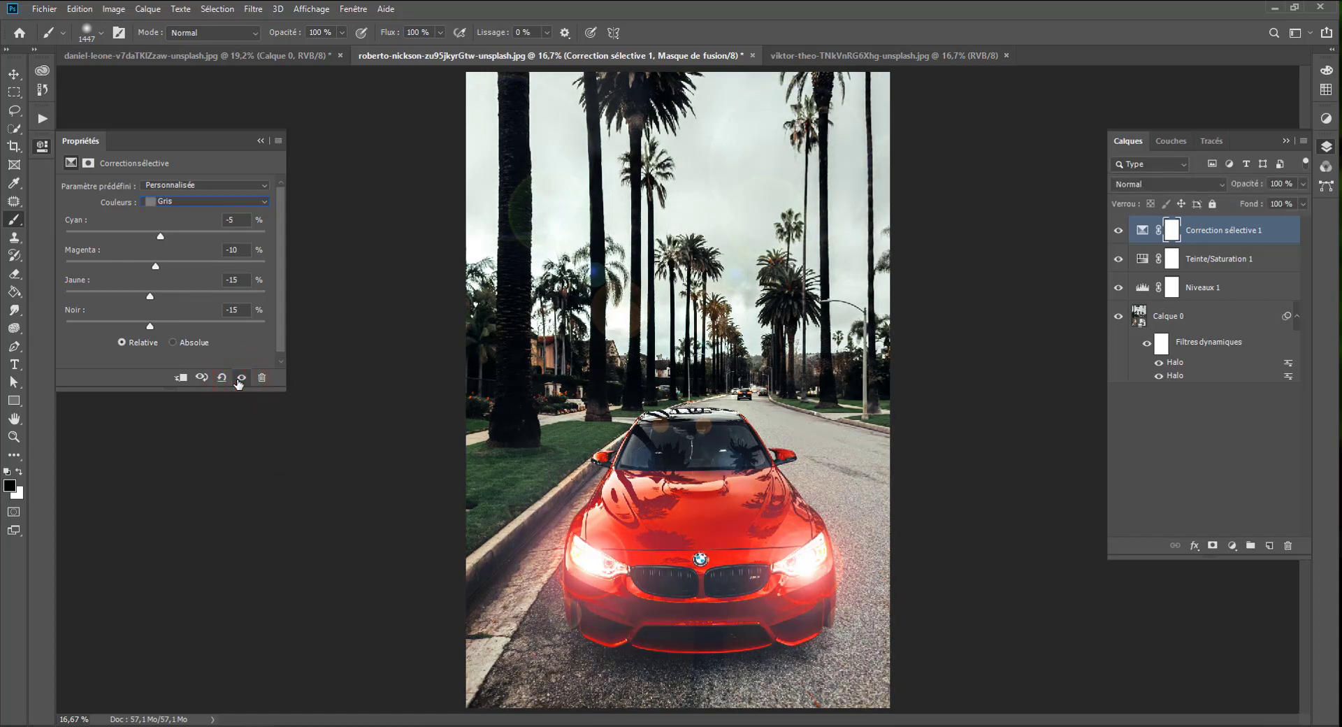
- Change the upper Halo smart filter to the movie prime lens (Focale fixe Film), and reopen it to check the setting
double_click(1175, 364)
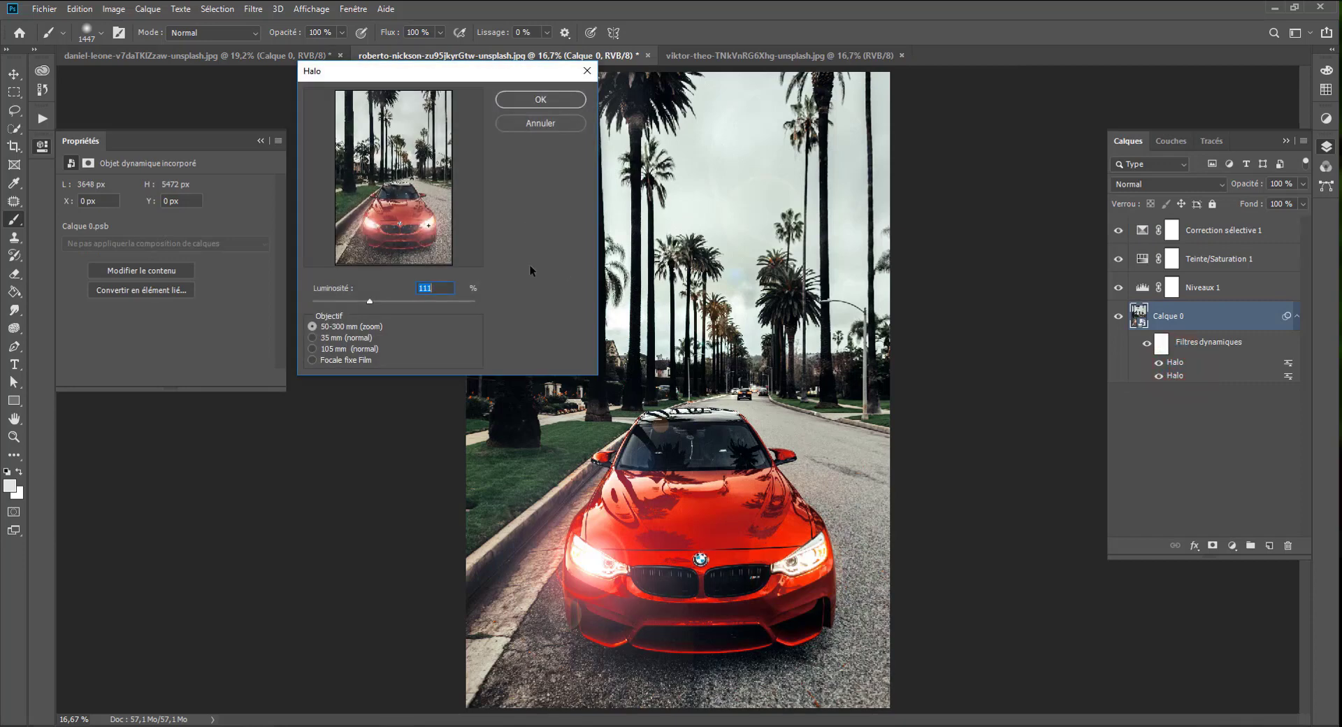
left_click(324, 361)
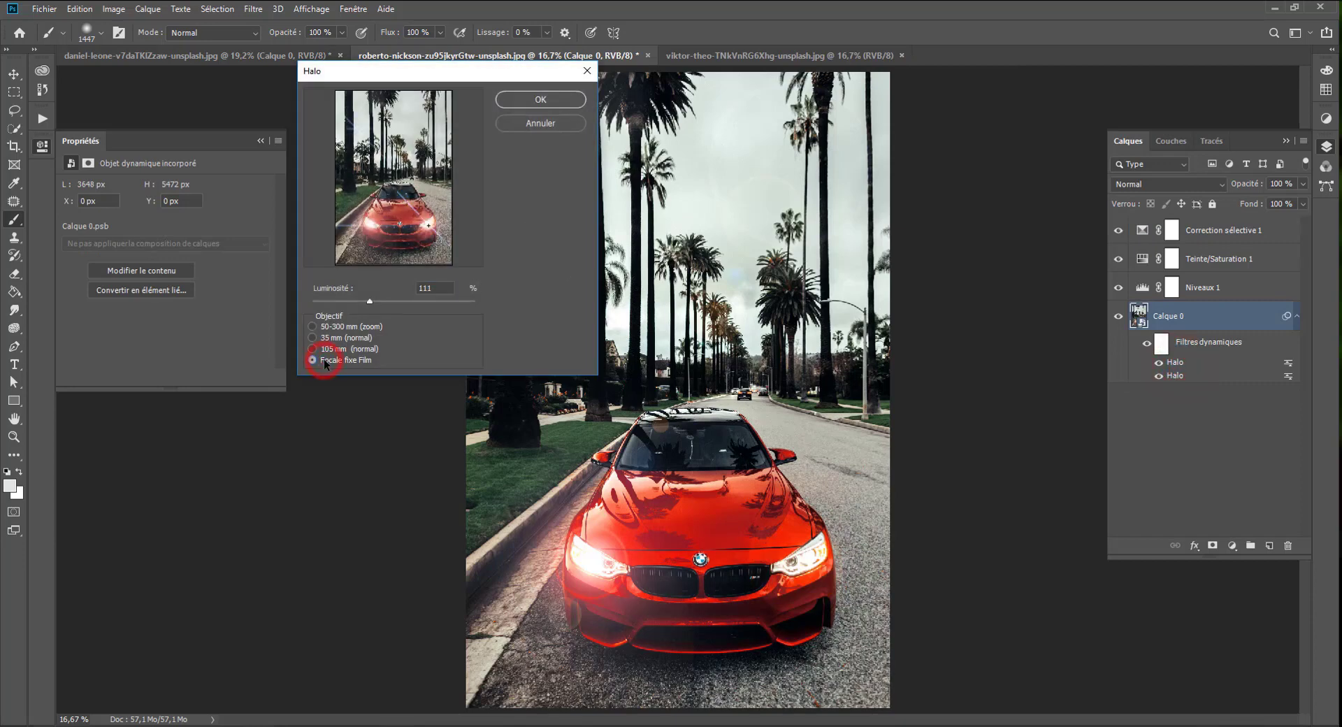
left_click(551, 100)
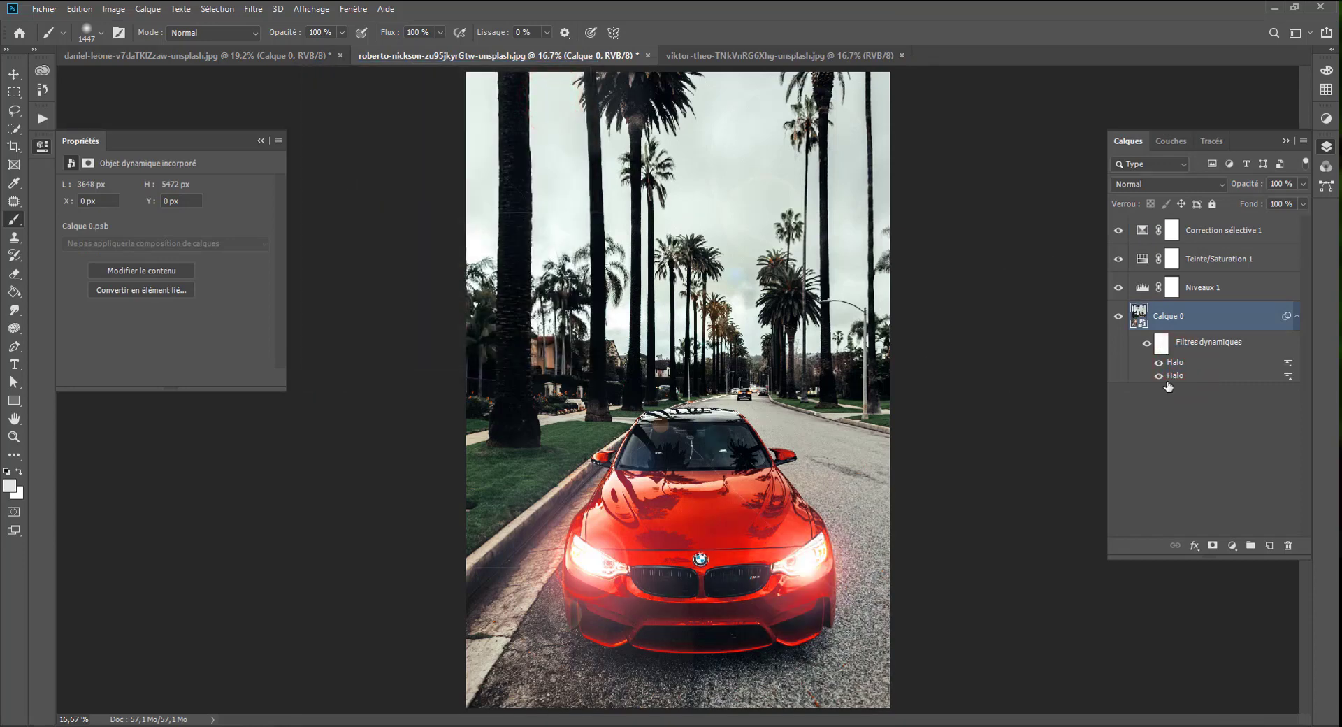
double_click(1177, 364)
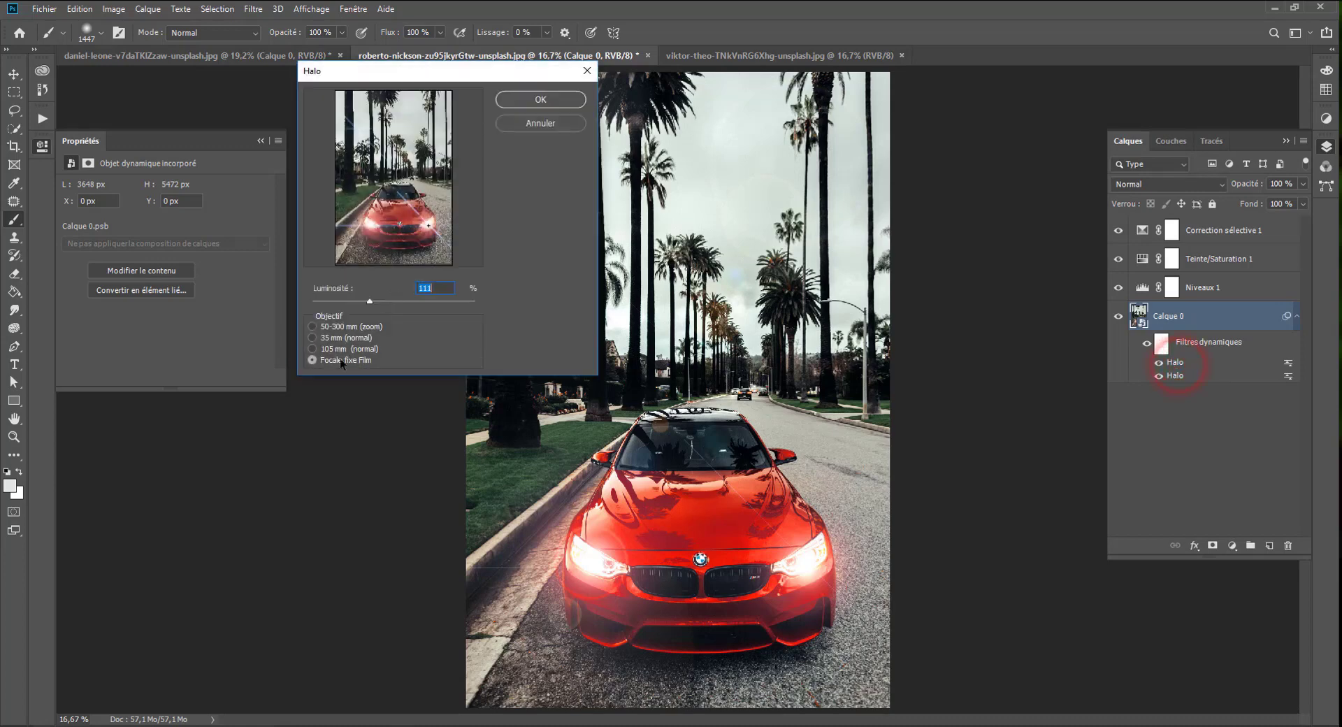
left_click(517, 99)
- Change the lower Halo smart filter to the movie prime lens too, and compare the photo with the smart filters off and on
double_click(1170, 377)
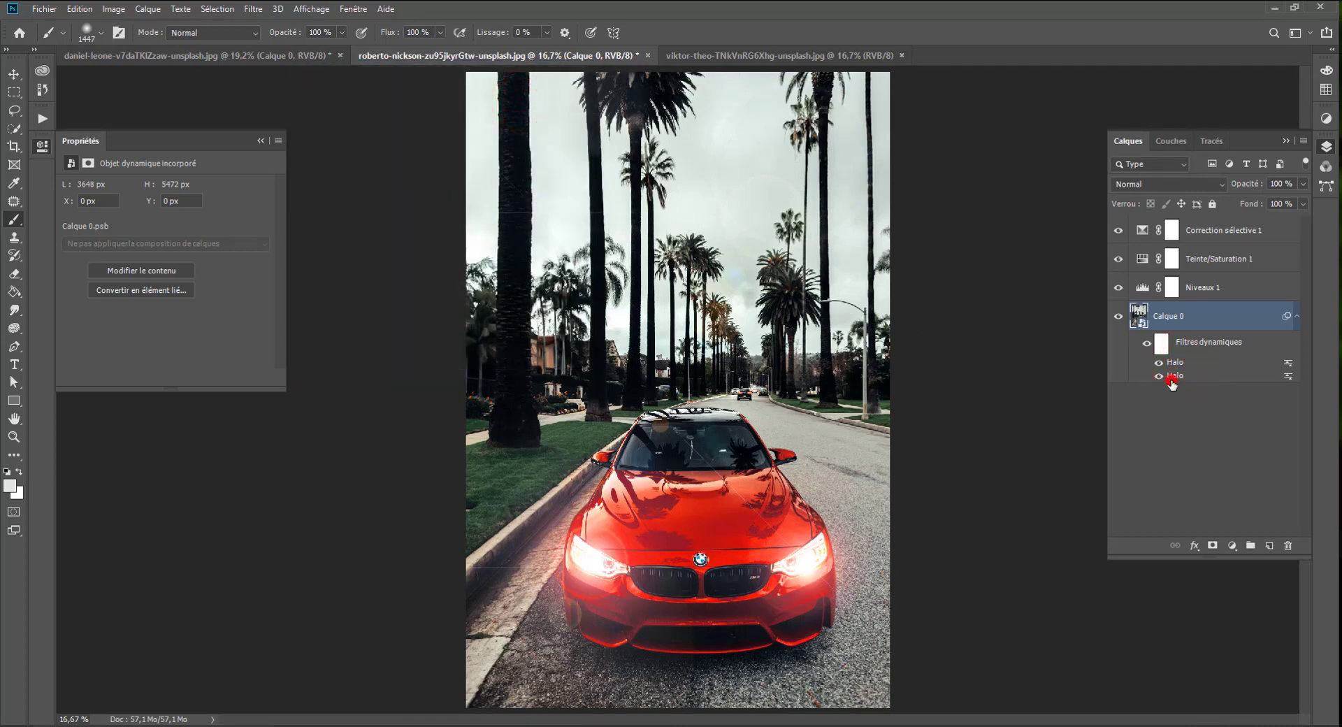
left_click(338, 360)
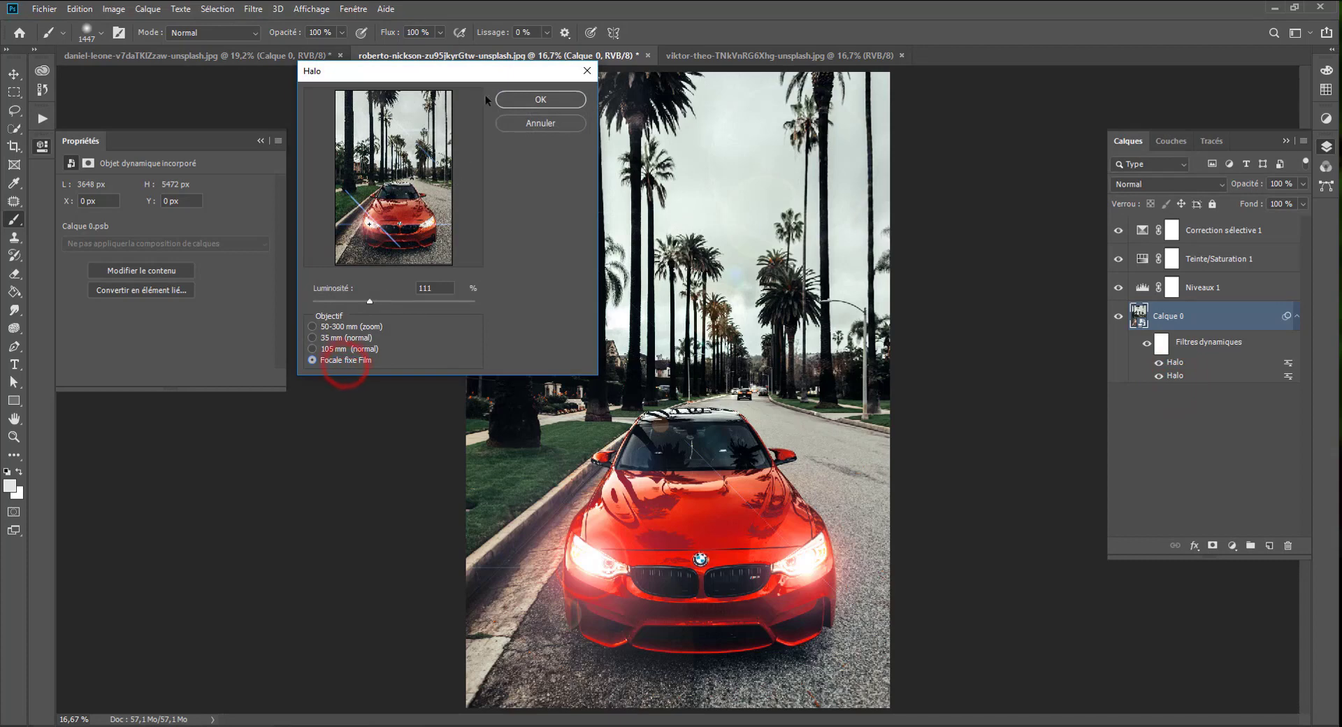
left_click(554, 100)
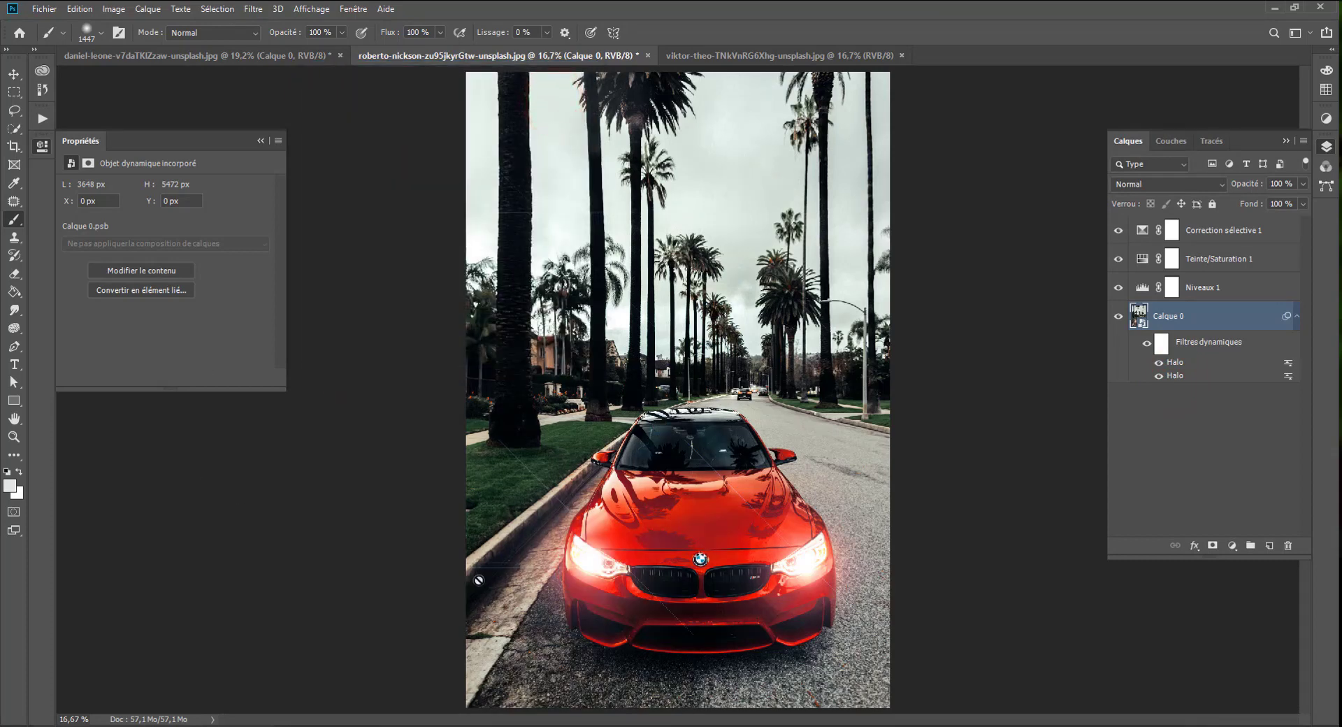
left_click(1144, 344)
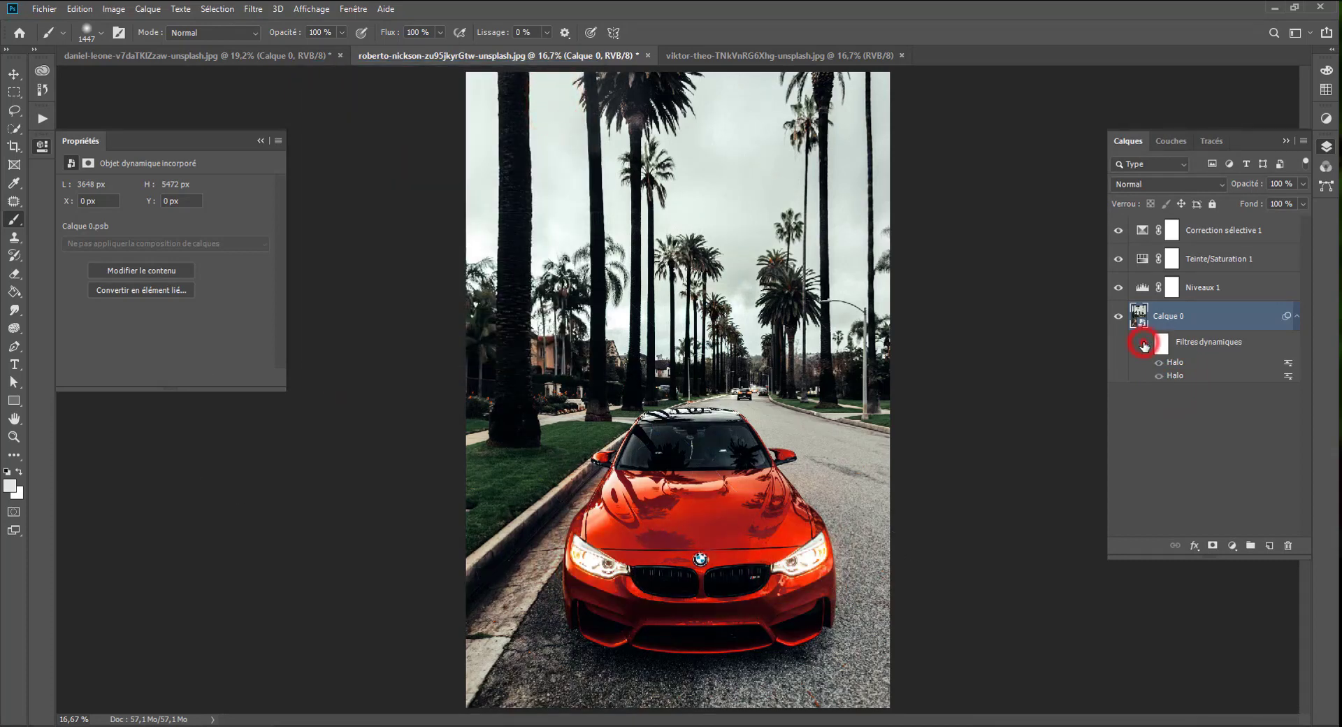
left_click(1147, 343)
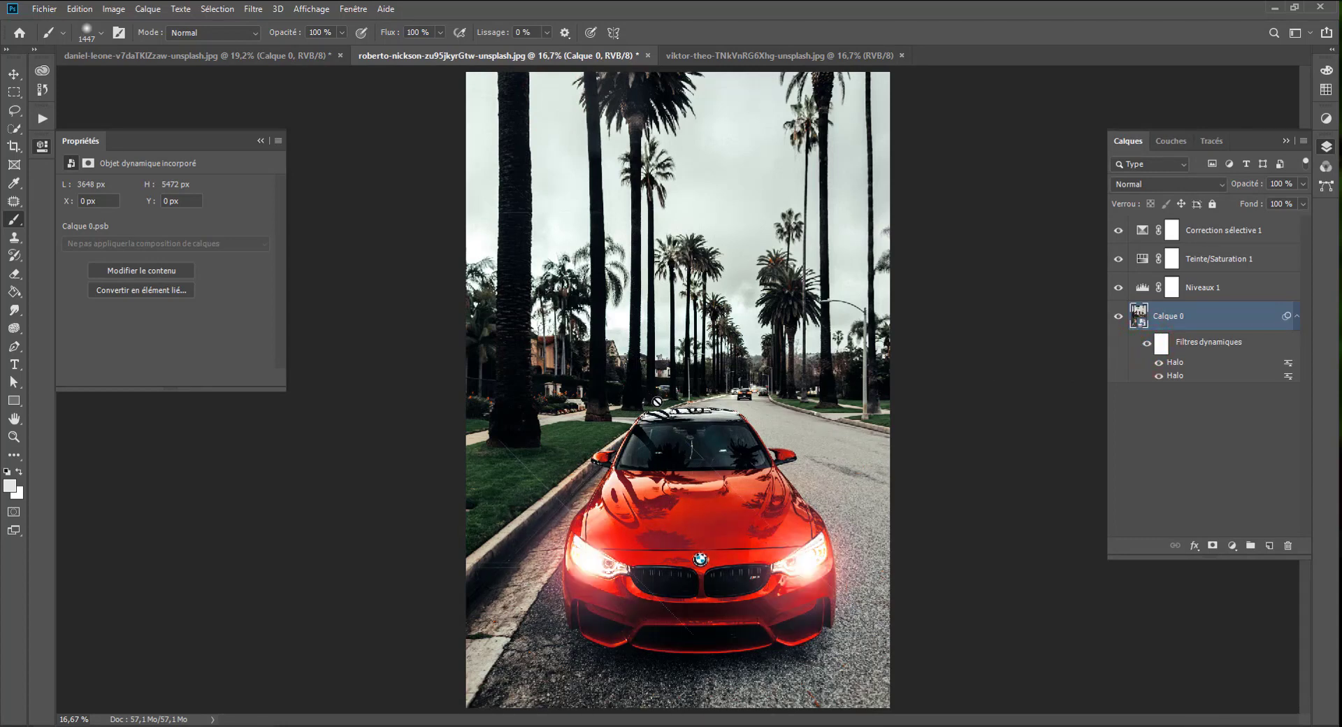
left_click(1146, 343)
left_click(1146, 345)
left_click(1146, 345)
- Raise the upper Halo smart filter's brightness to 149 %
double_click(1175, 362)
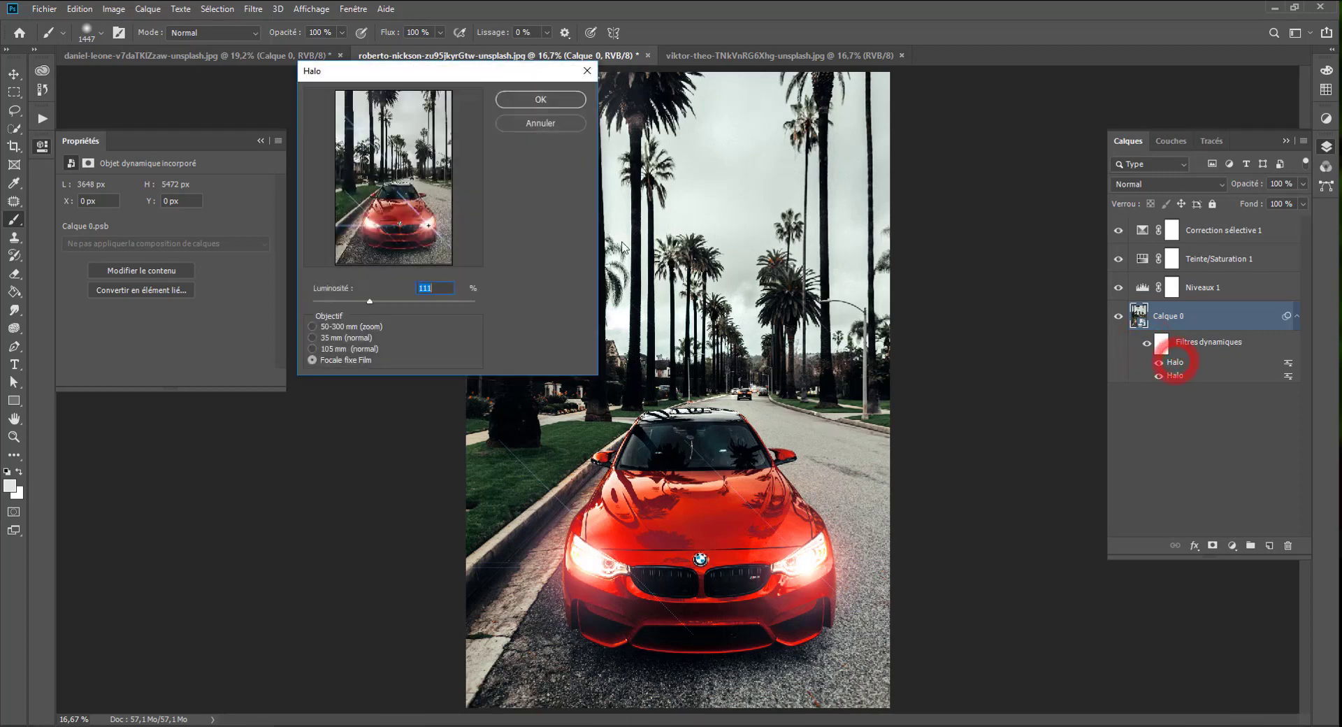
left_click_drag(374, 300, 392, 303)
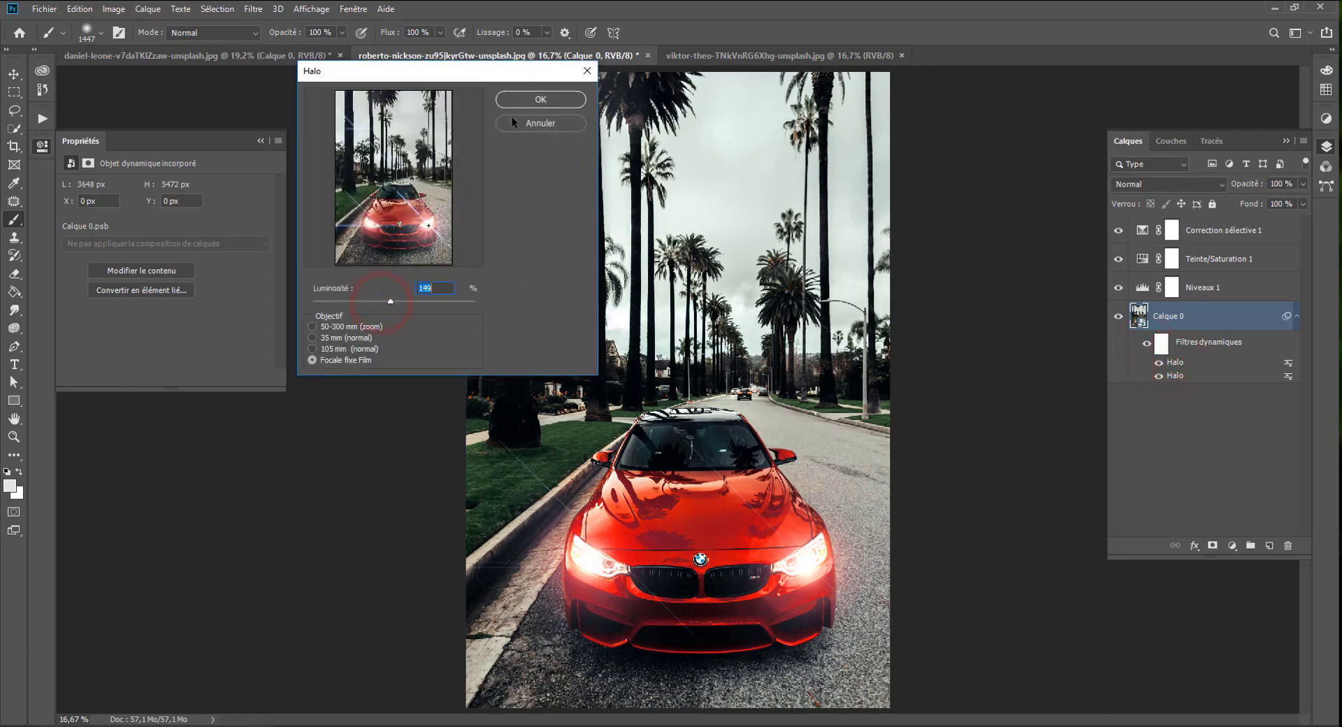
left_click(526, 99)
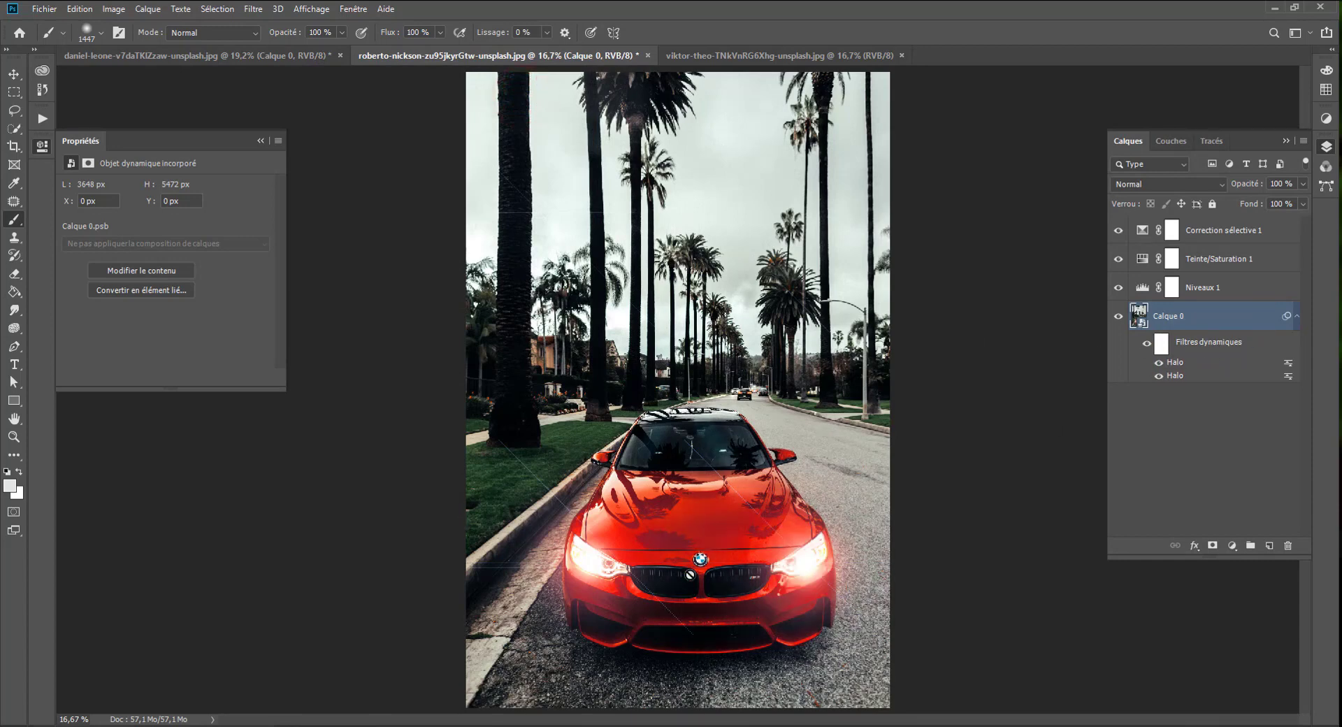
- Switch to the third open photo, convert its background to a smart object, and open the Halo filter on it
left_click(734, 55)
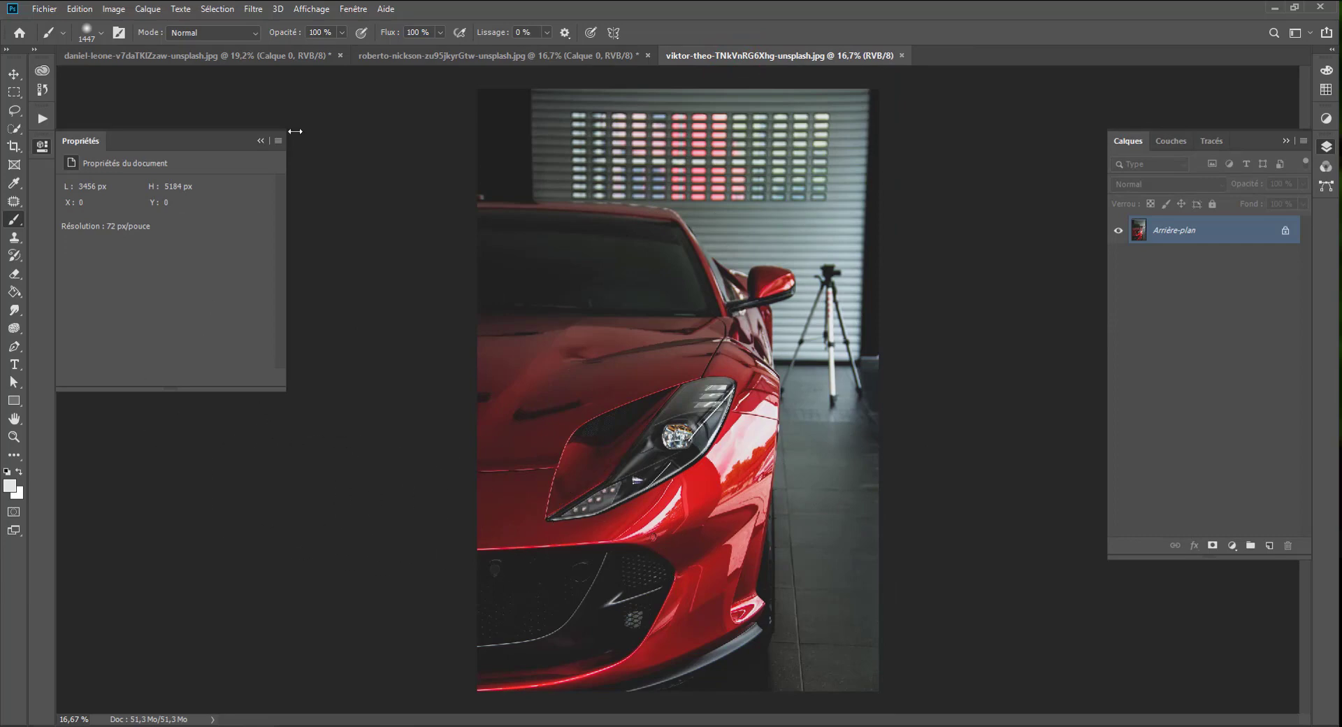
right_click(1211, 235)
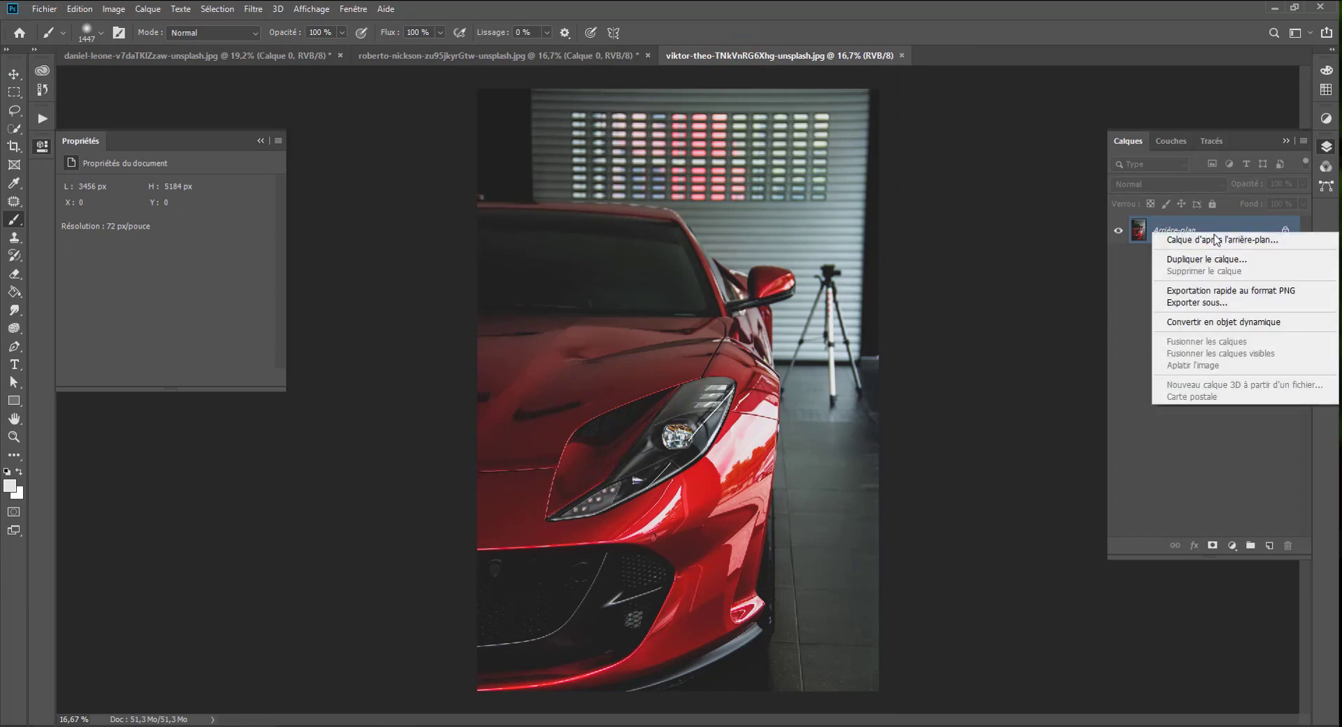
left_click(1227, 323)
left_click(253, 9)
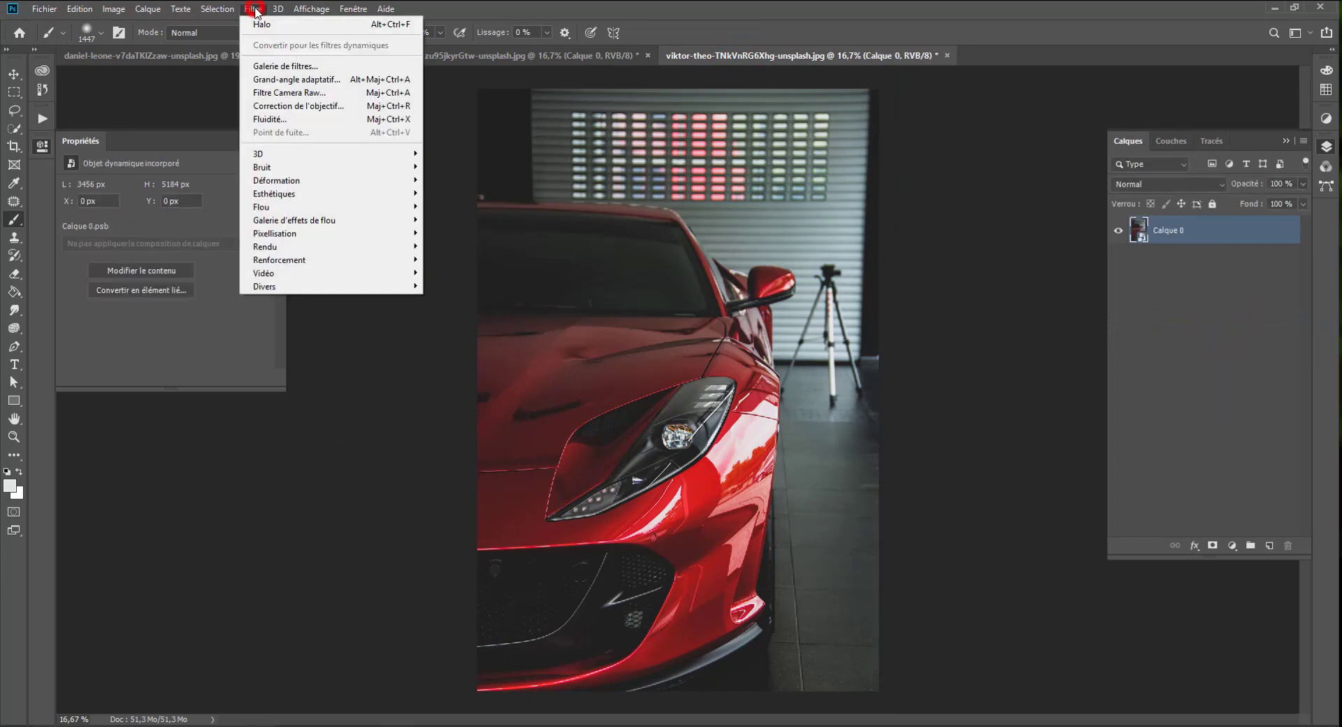
mouse_move(309, 253)
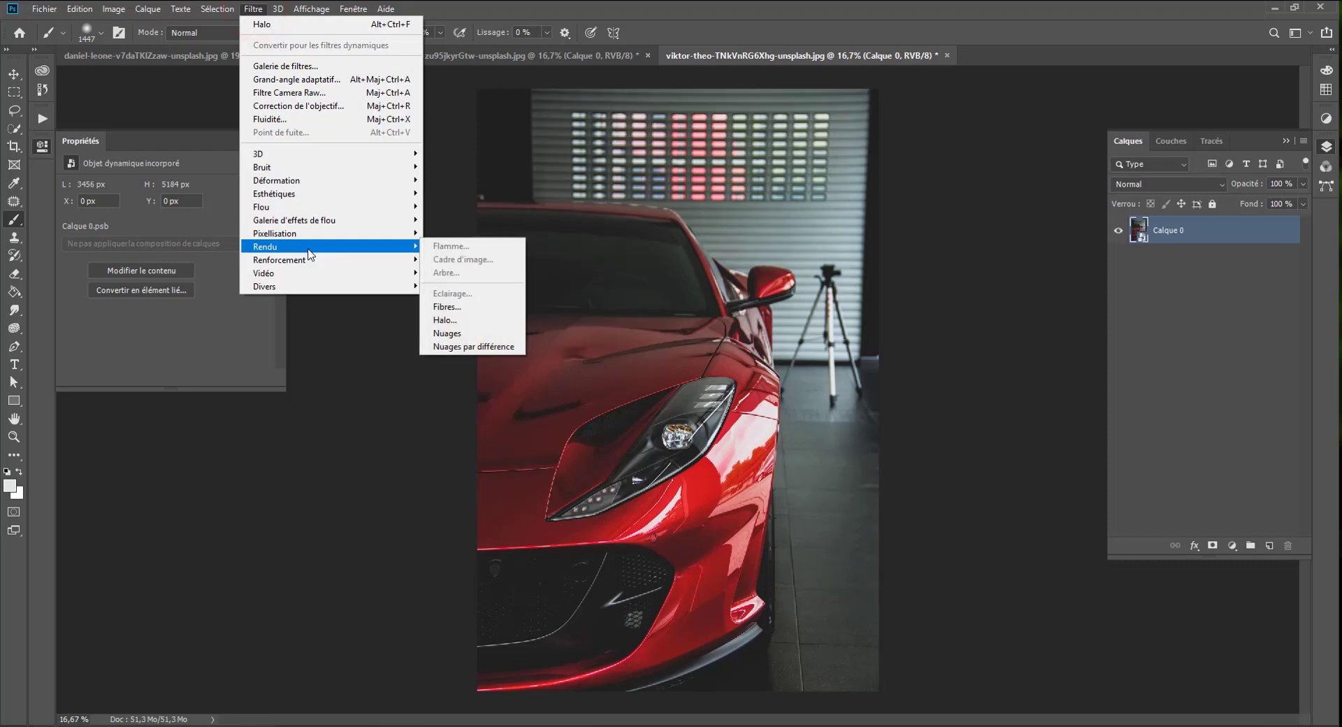
left_click(435, 320)
- Try the movie prime Halo at 219 % brightness, moving its centre from beside the mirror to the photo's upper right corner
left_click_drag(428, 229, 411, 138)
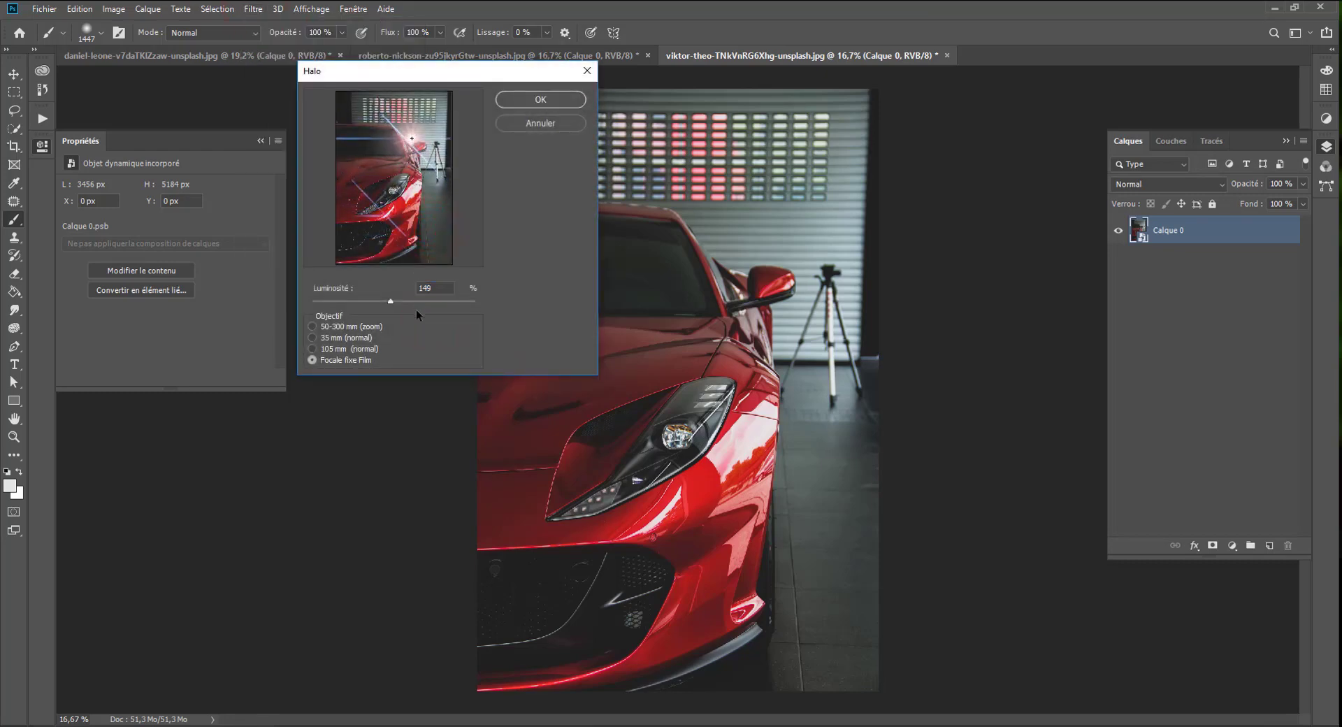
left_click_drag(434, 310, 429, 306)
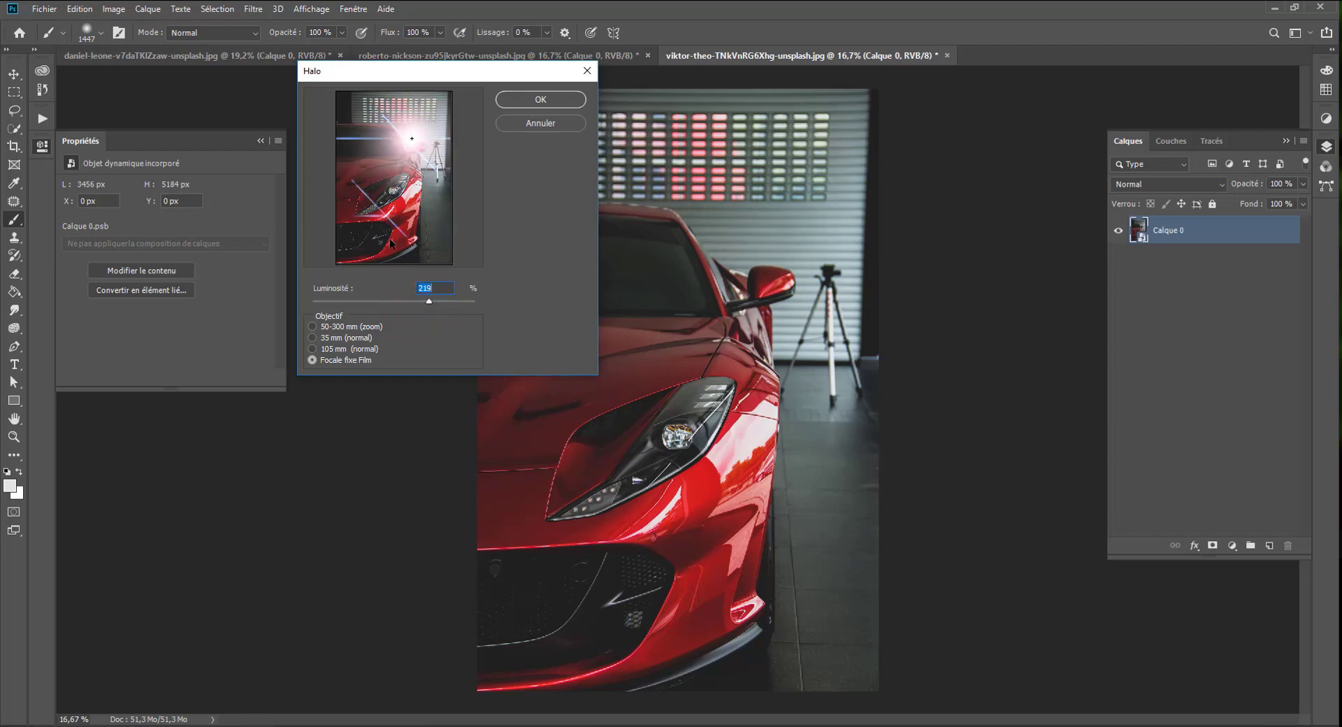
left_click_drag(405, 150, 440, 118)
left_click_drag(358, 119, 441, 110)
- Apply the Halo with the 105 mm lens at 64 % brightness, centred on the red car's side mirror
left_click(342, 350)
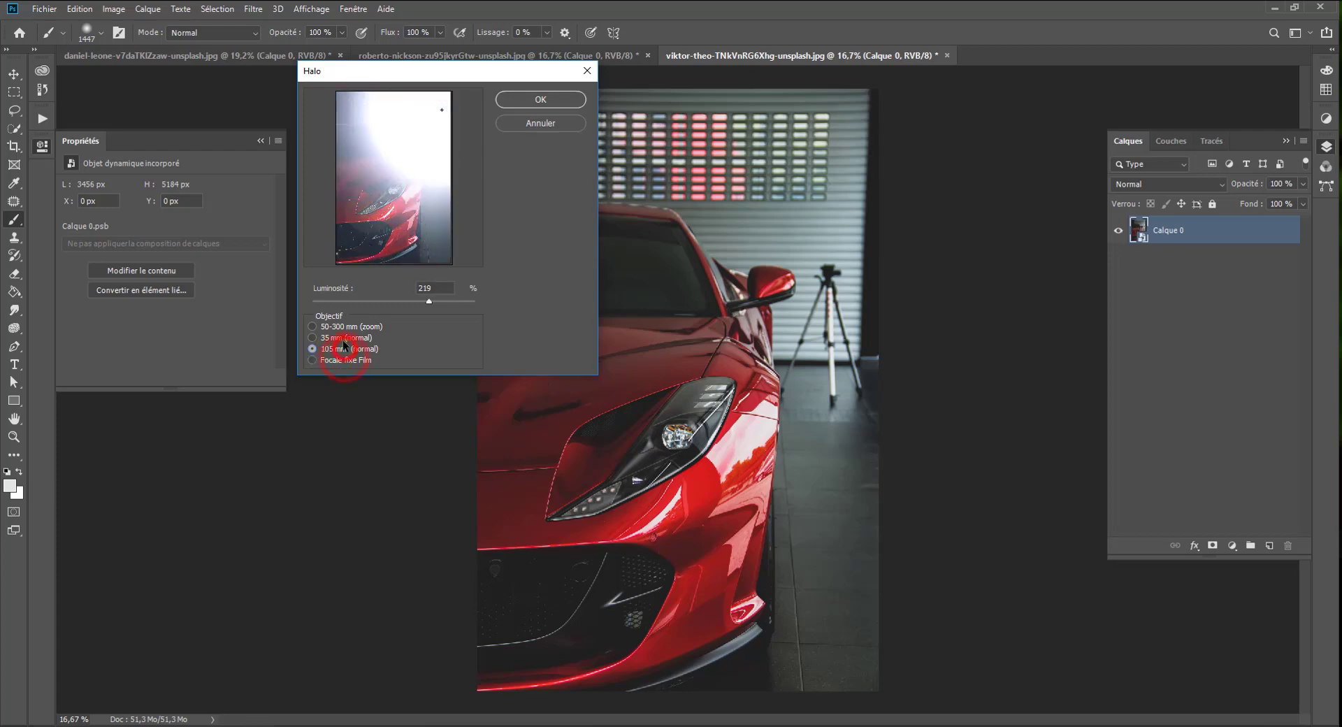
left_click_drag(376, 303, 371, 303)
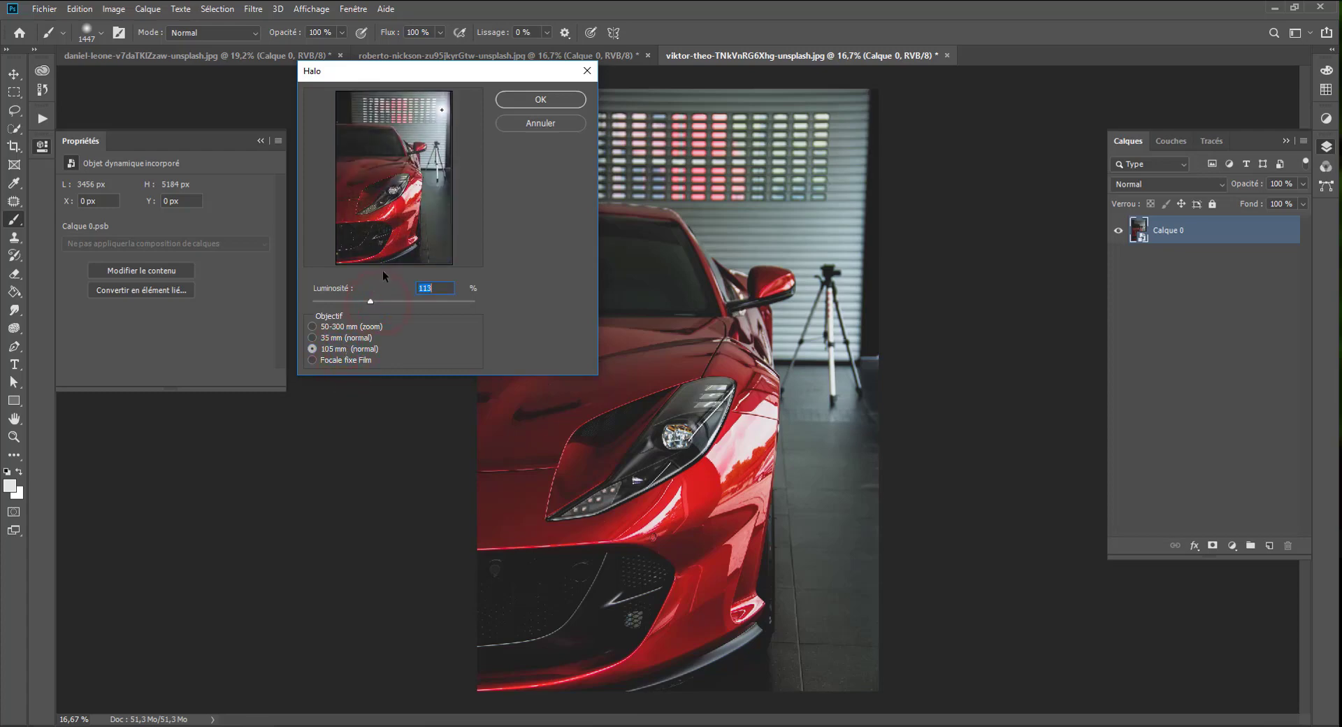
left_click_drag(440, 107, 424, 152)
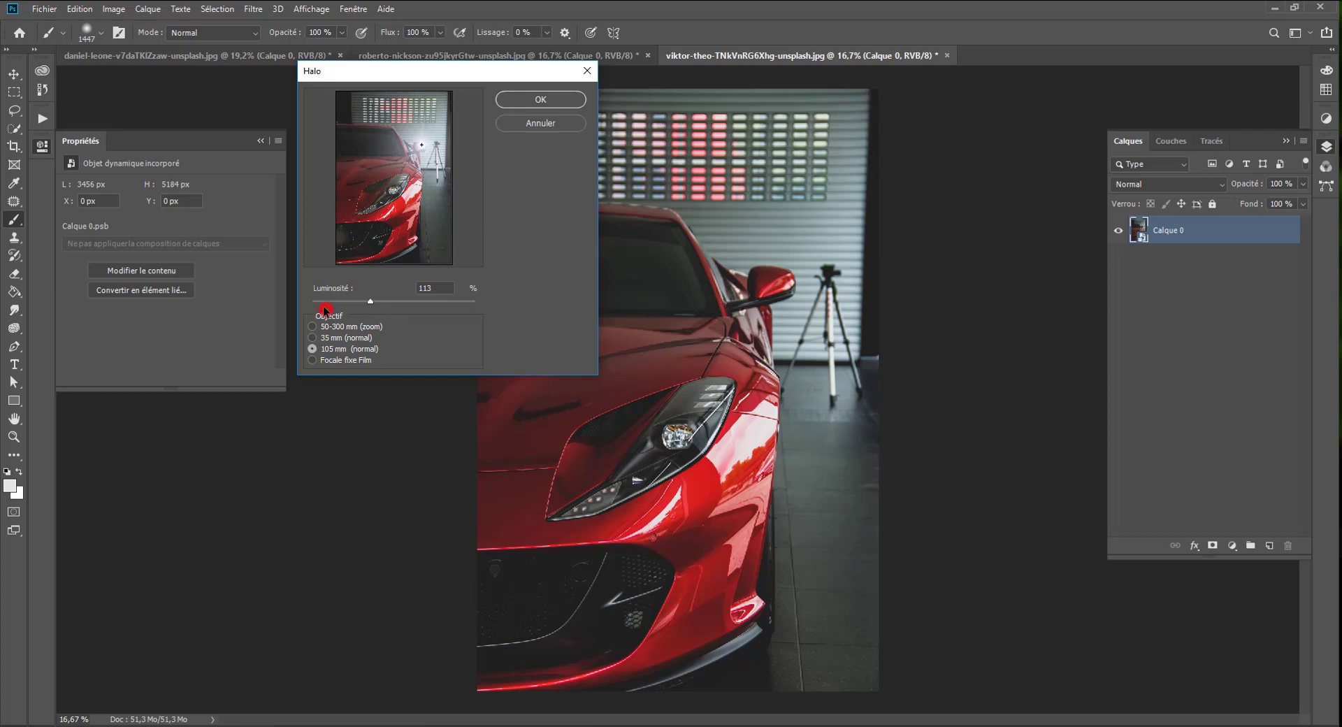
left_click_drag(324, 310, 343, 303)
left_click(540, 99)
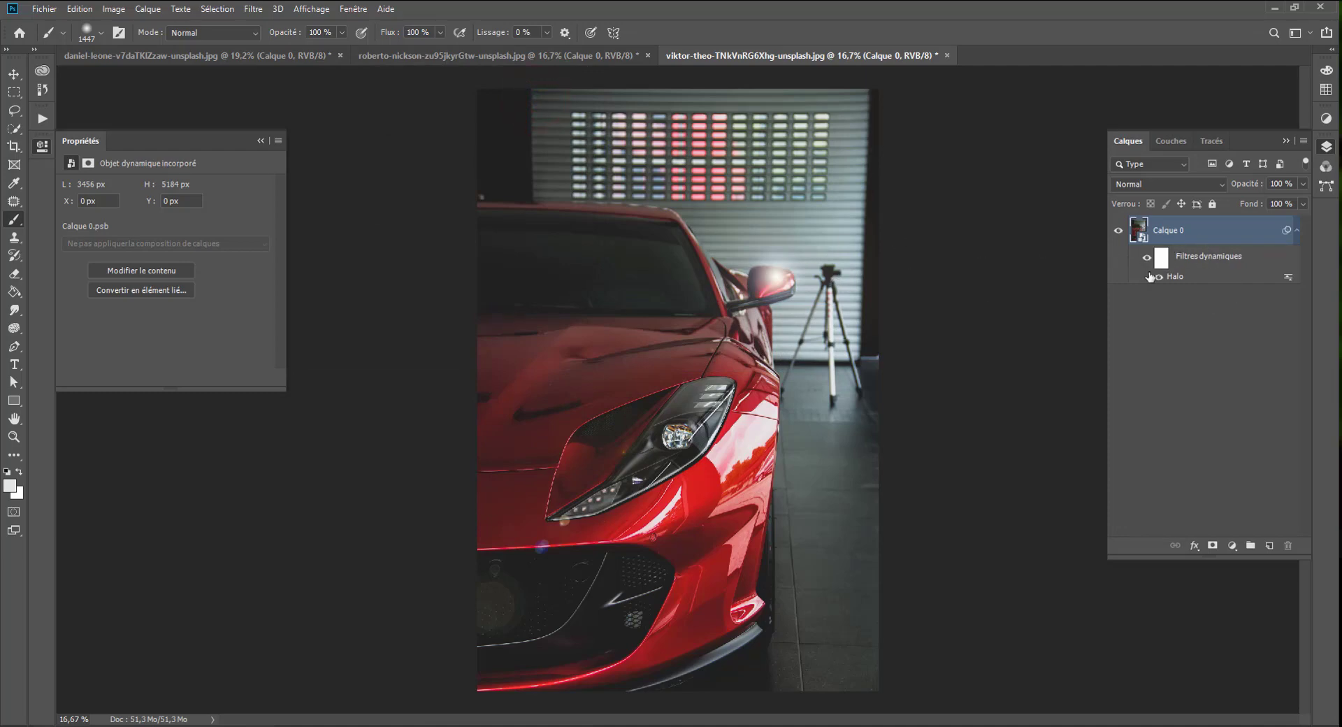
- Raise the 105 mm Halo's brightness to 100 % and compare the photo with the smart filter off and on
double_click(1175, 277)
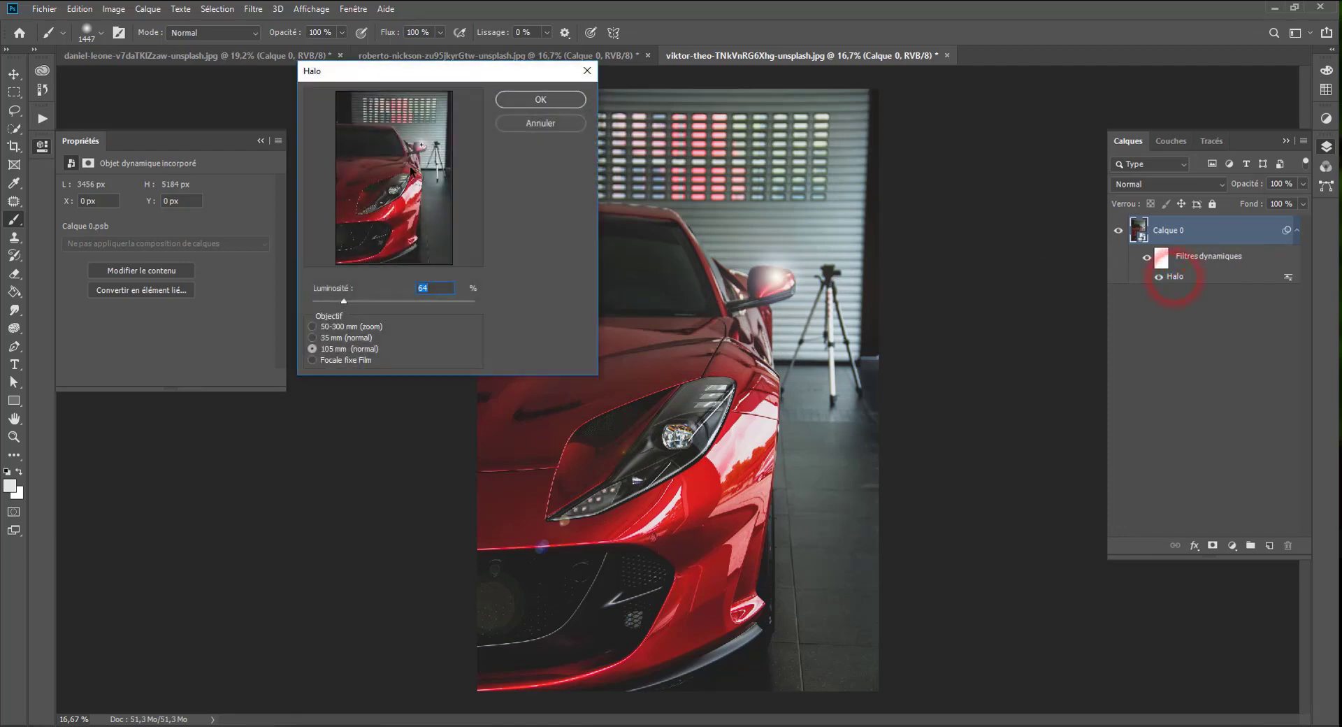
left_click(336, 339)
left_click(334, 349)
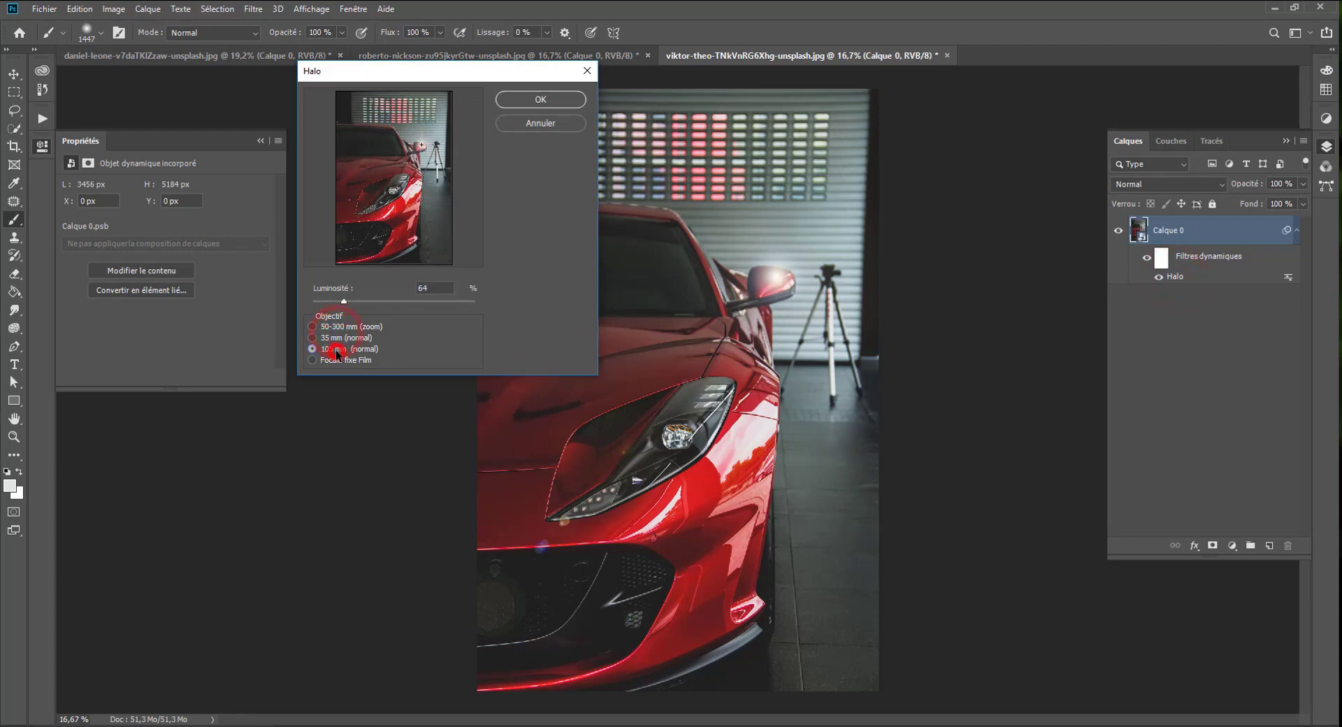
left_click(364, 302)
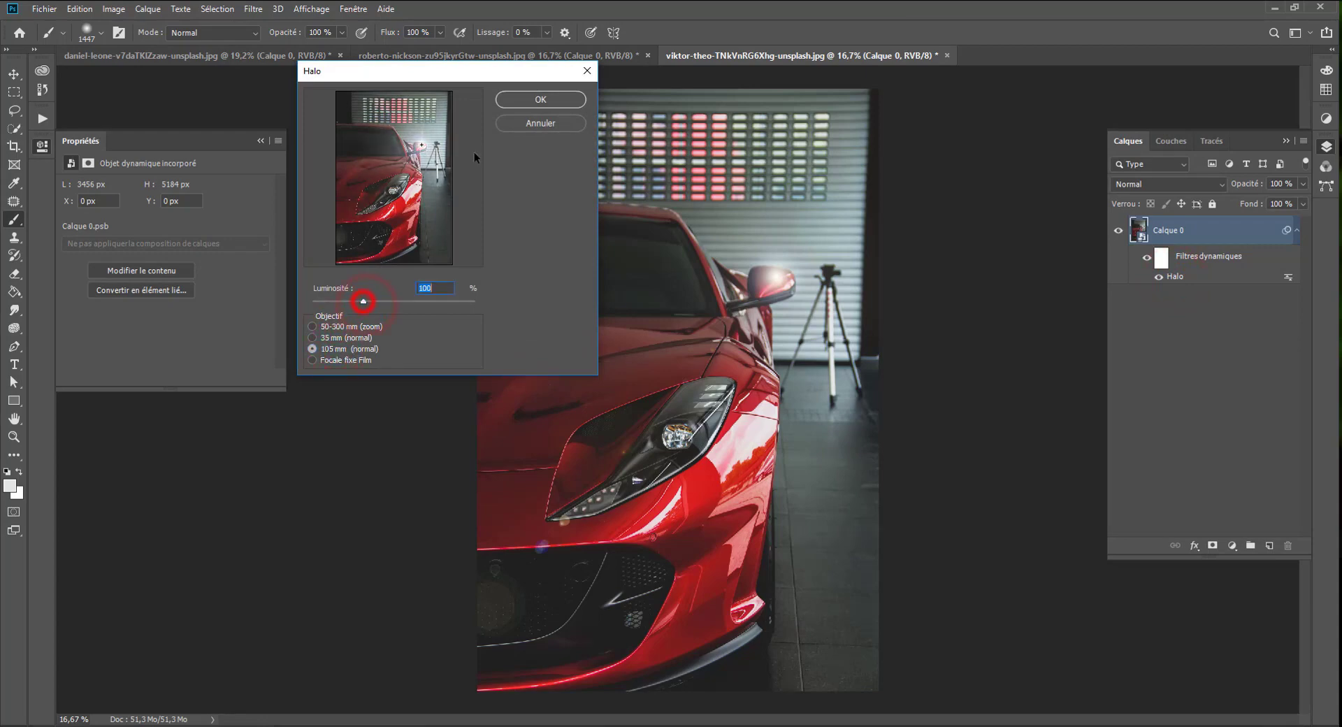
left_click(570, 93)
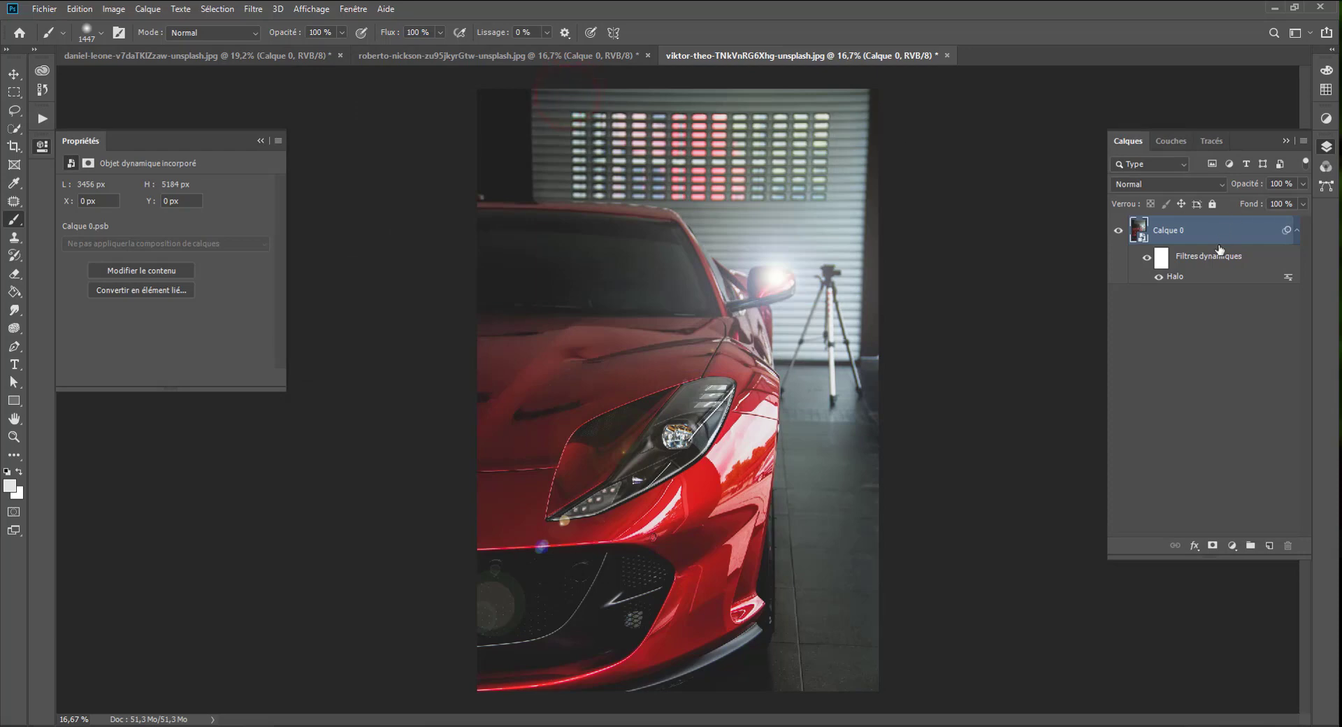
left_click(1147, 258)
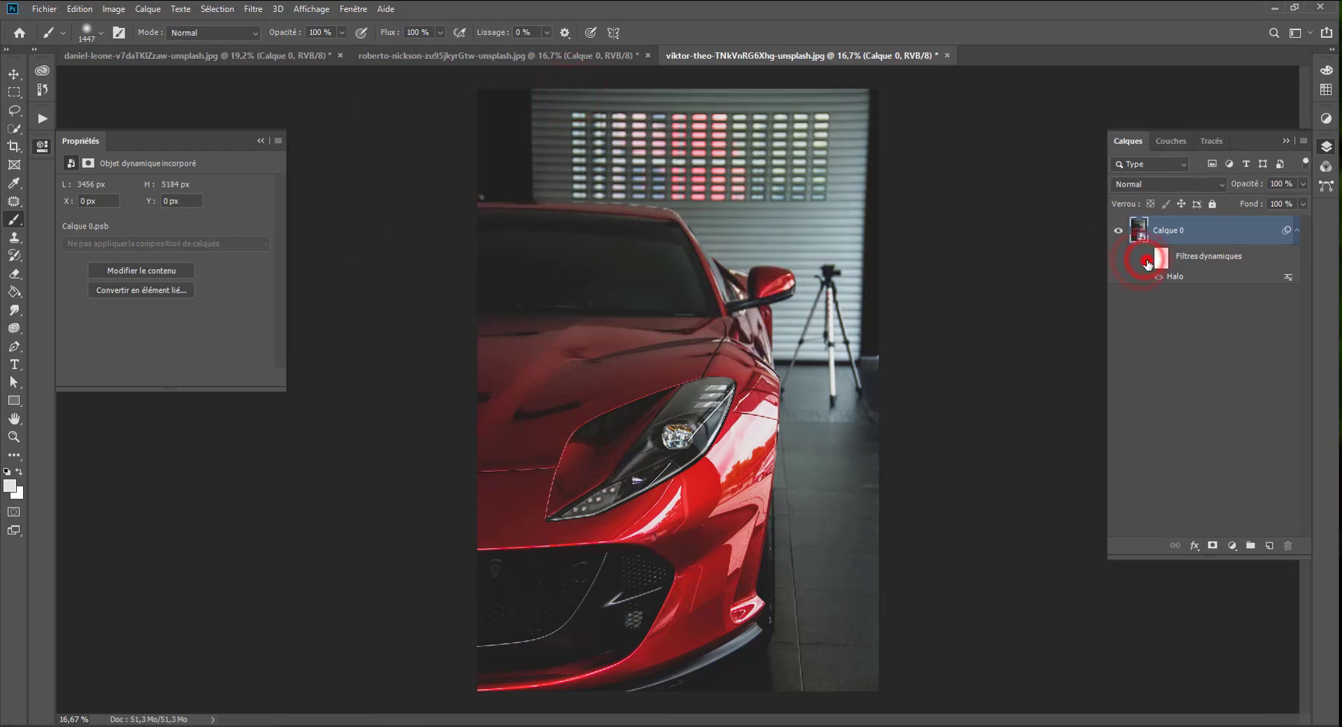
left_click(1146, 258)
left_click(1147, 258)
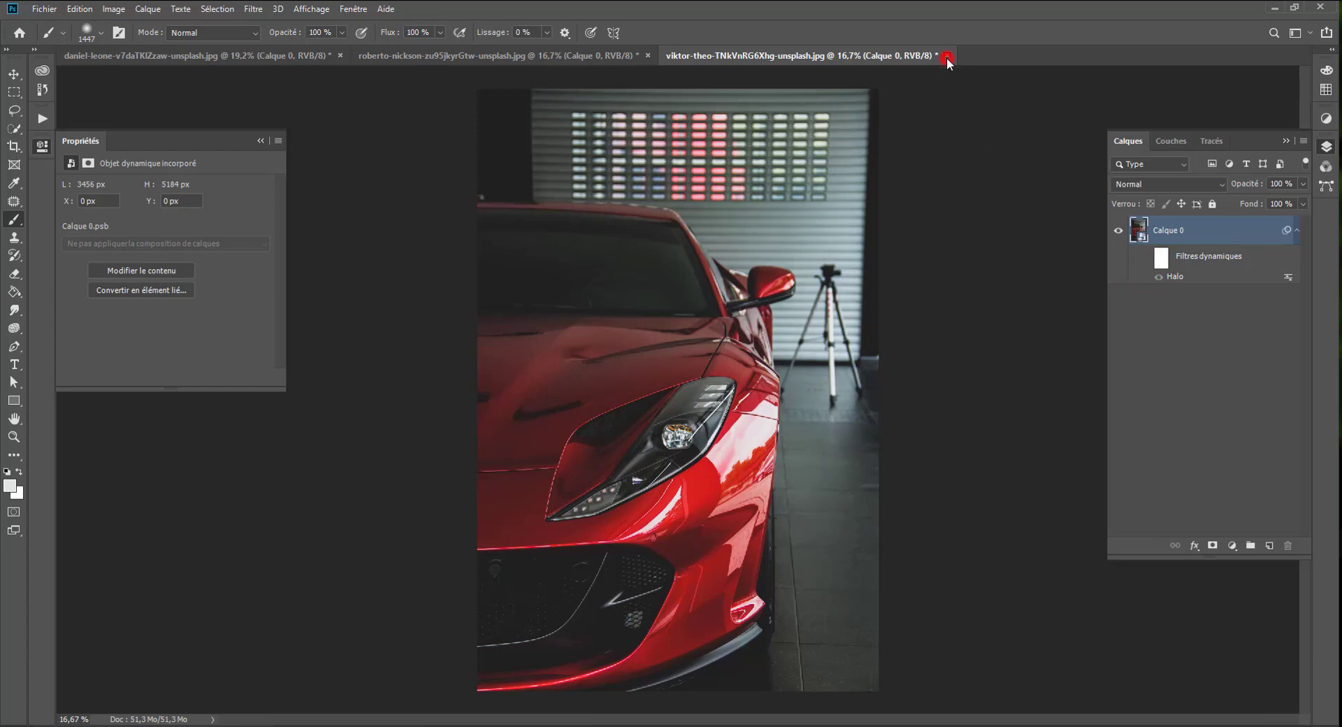
- Change the Halo to the movie prime lens at 205 % brightness, centred in the photo's lower right corner
double_click(1177, 276)
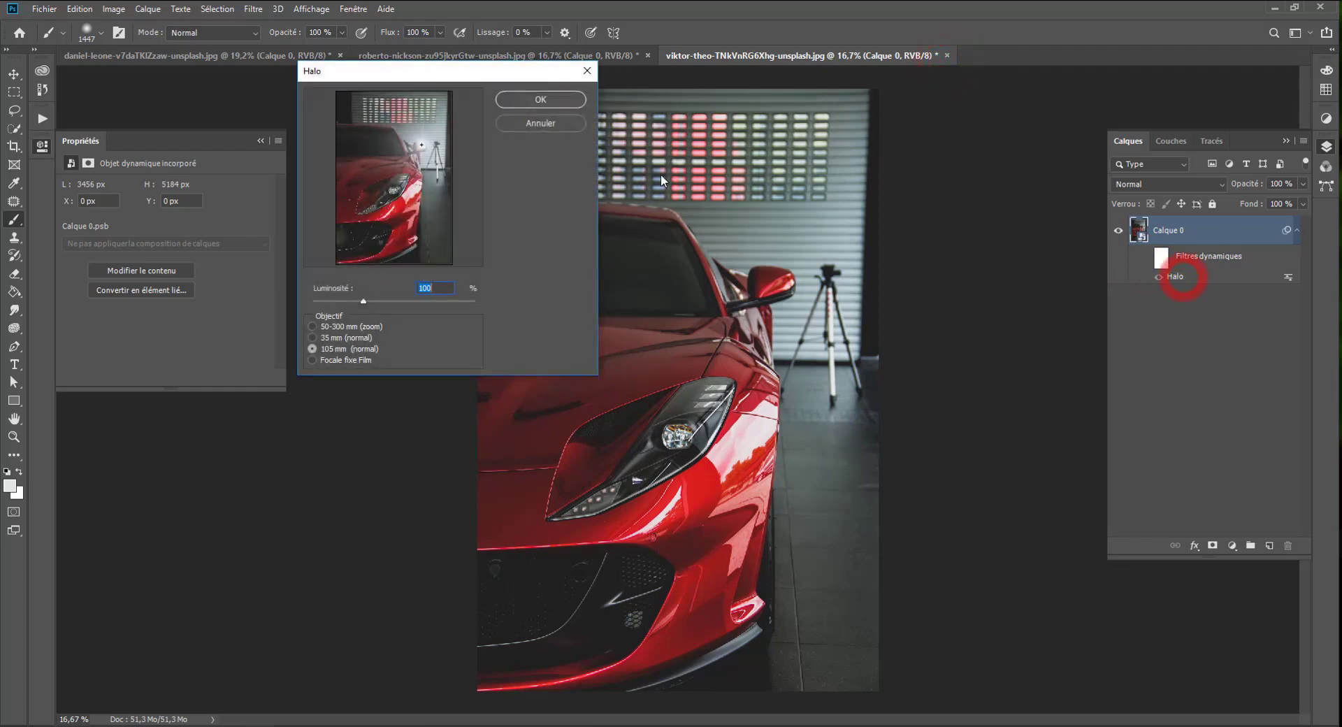
left_click(352, 361)
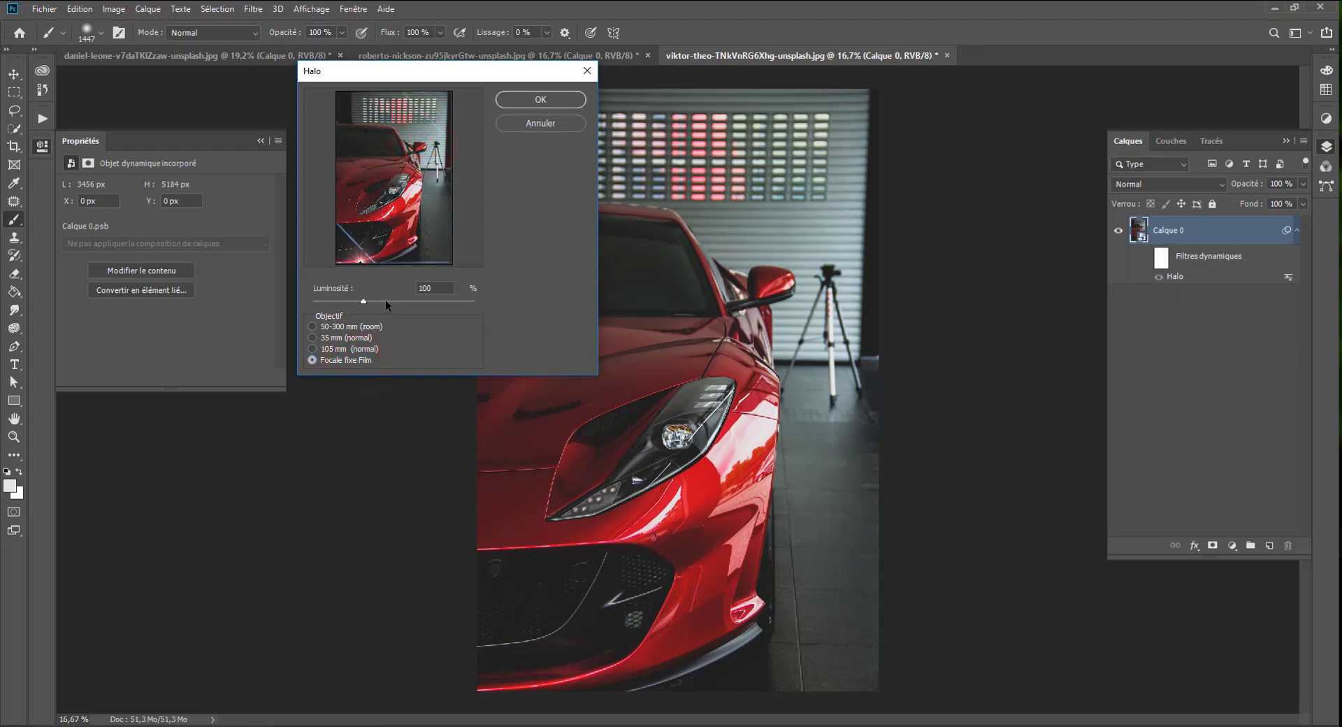
left_click_drag(412, 301, 421, 300)
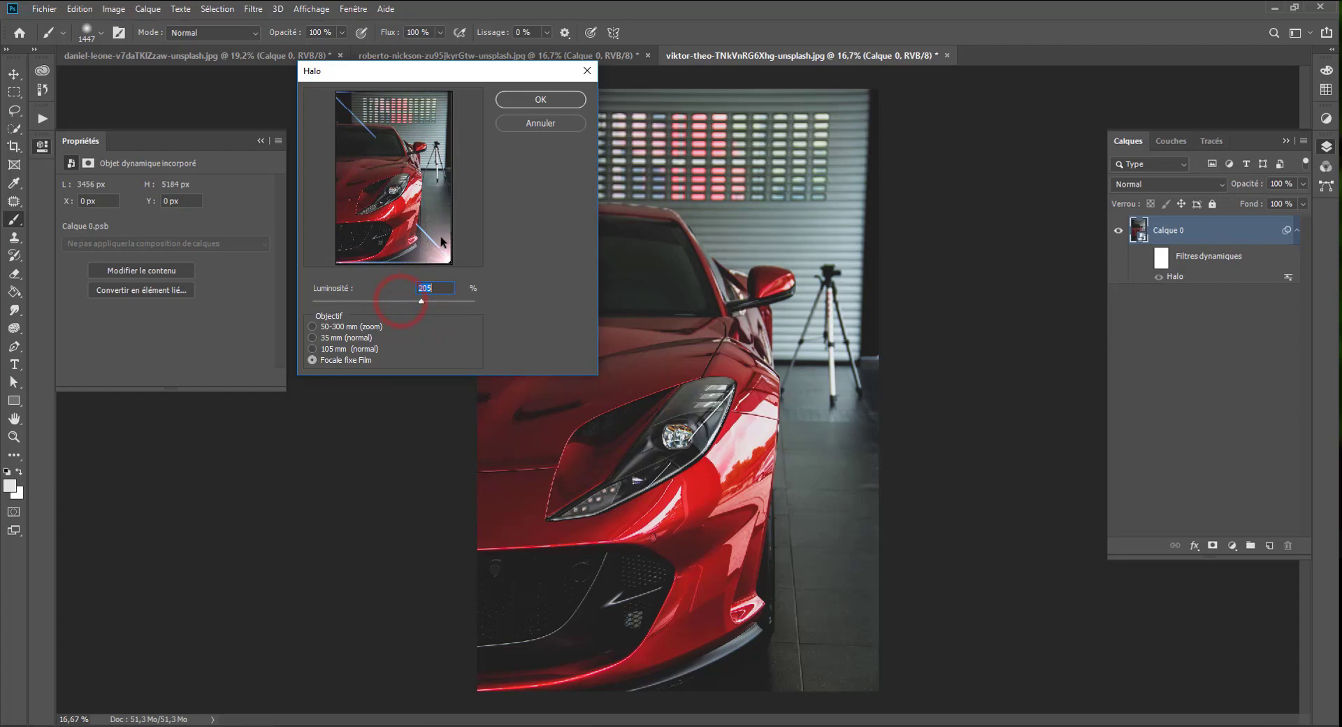
left_click(533, 97)
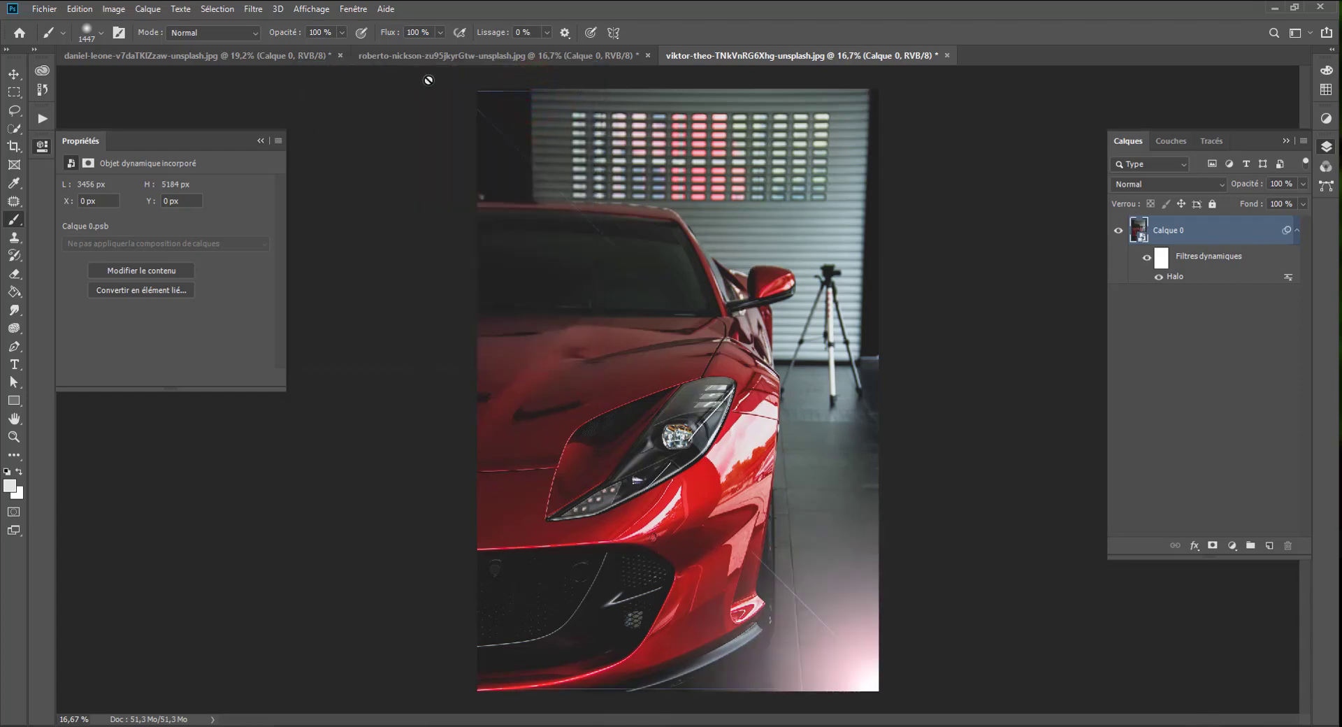
- Tone down the lower right flare by painting on the smart filter mask with an enlarged black brush at 35 % opacity
left_click(1209, 260)
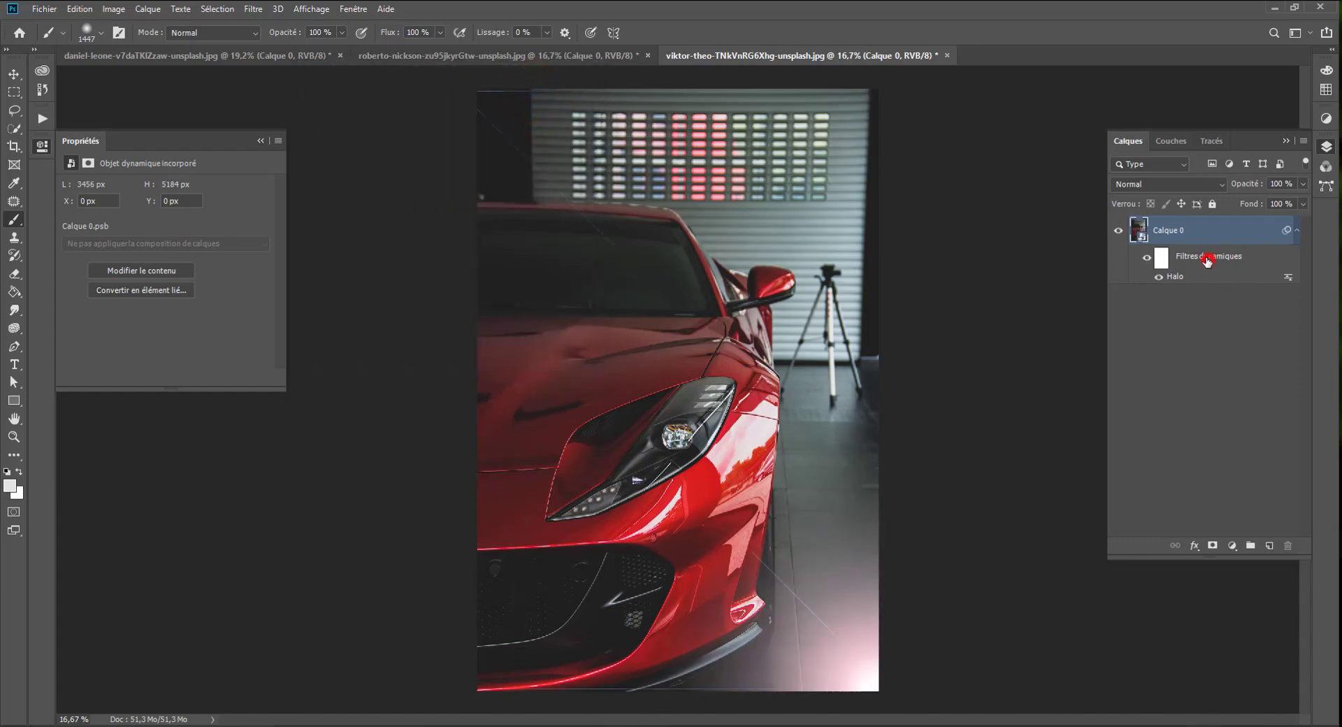
left_click(1168, 256)
left_click(1161, 261)
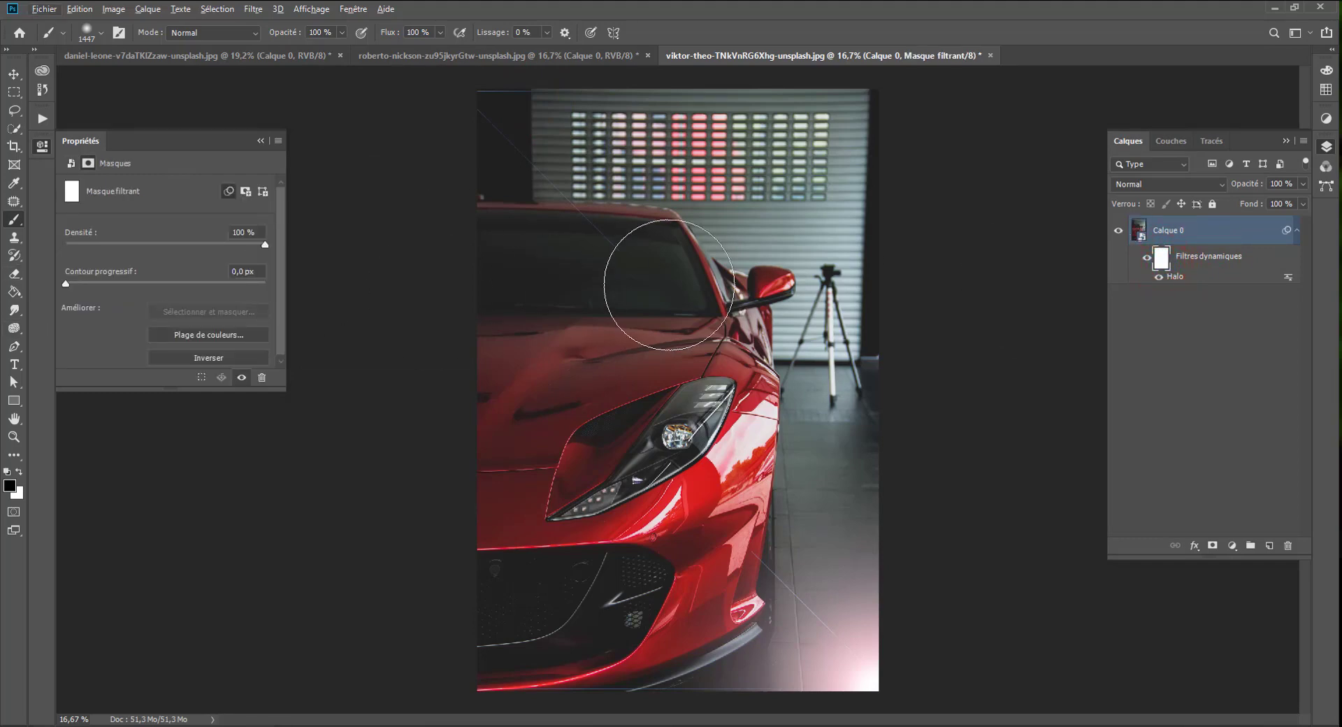
left_click_drag(602, 286, 699, 286)
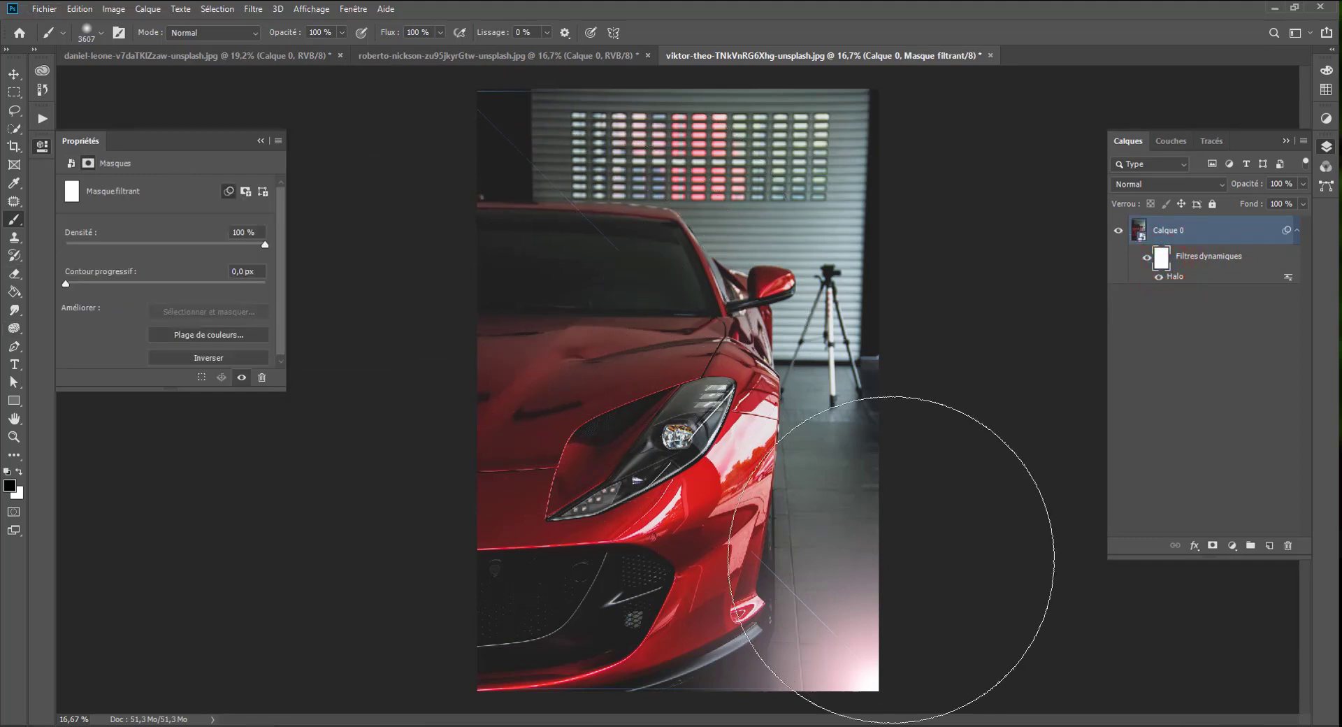
left_click(342, 32)
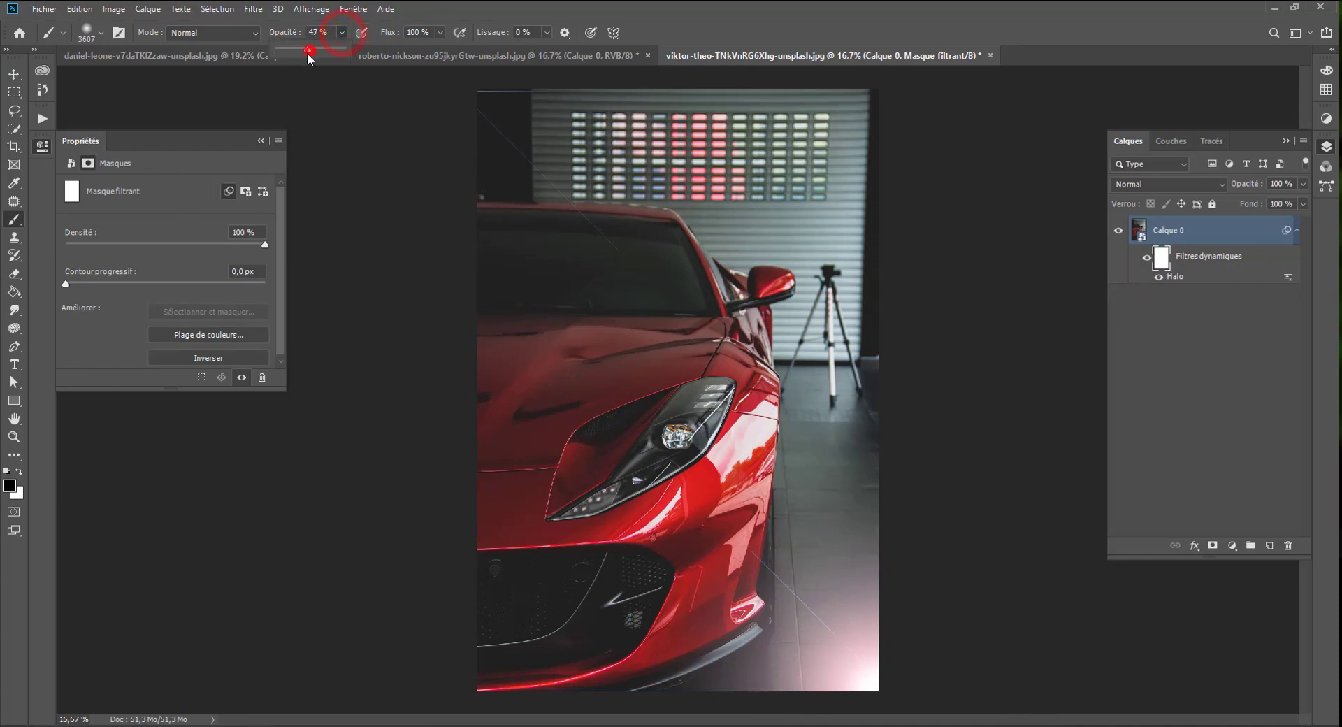
left_click_drag(308, 53, 300, 52)
left_click(872, 669)
left_click(843, 635)
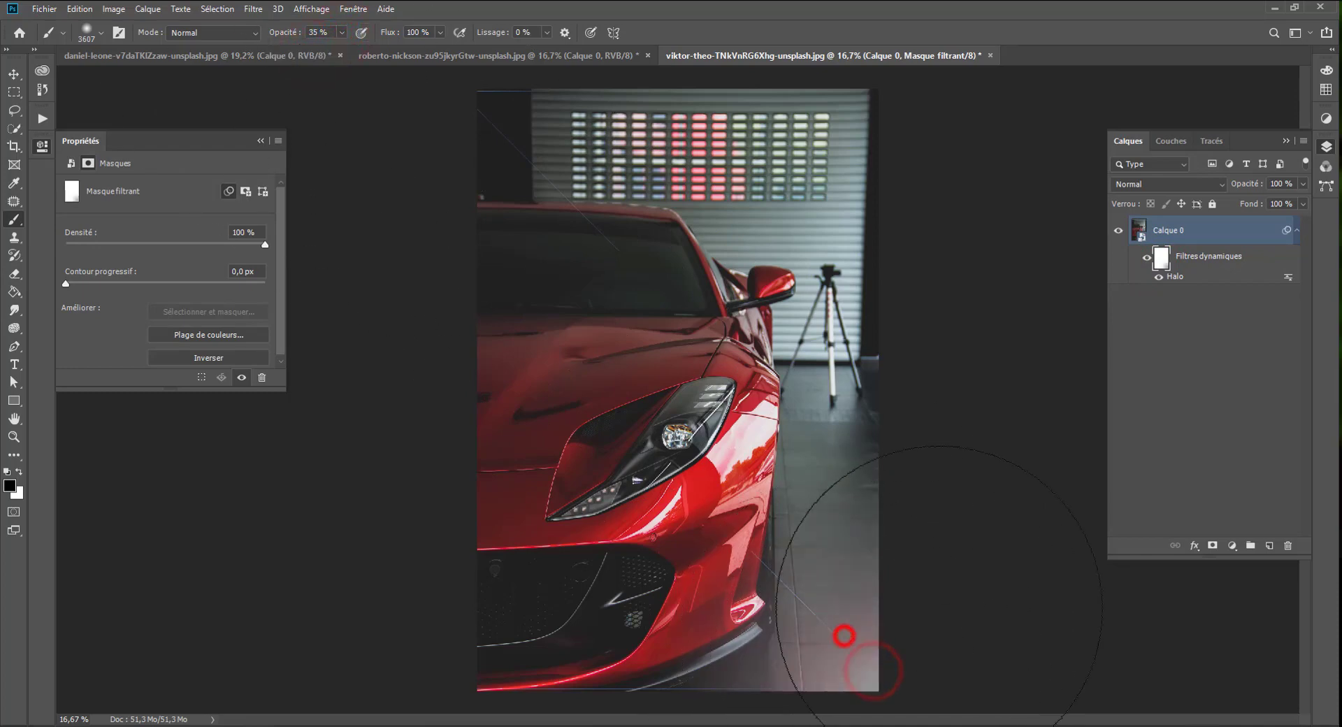
left_click(949, 643)
- Compare the smart filter off and on, and fade the lower right flare further with another black dab on its mask
left_click(1145, 257)
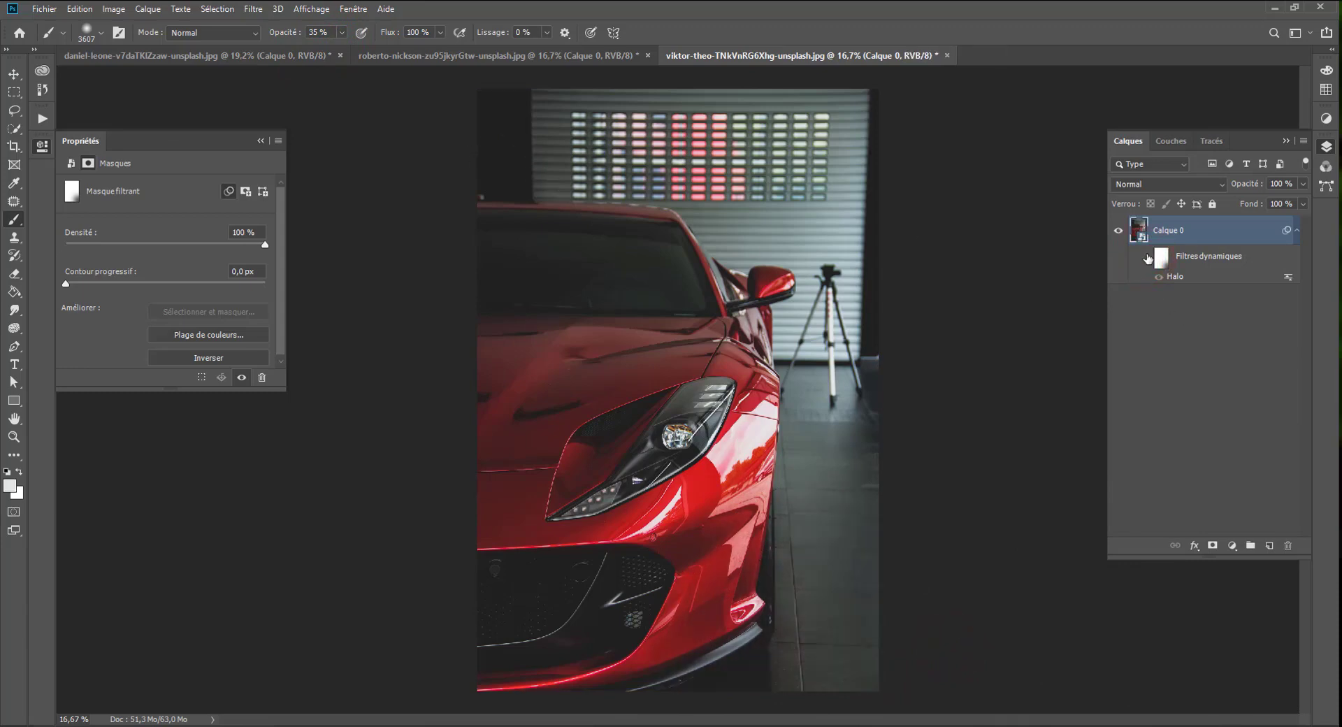
left_click(1146, 257)
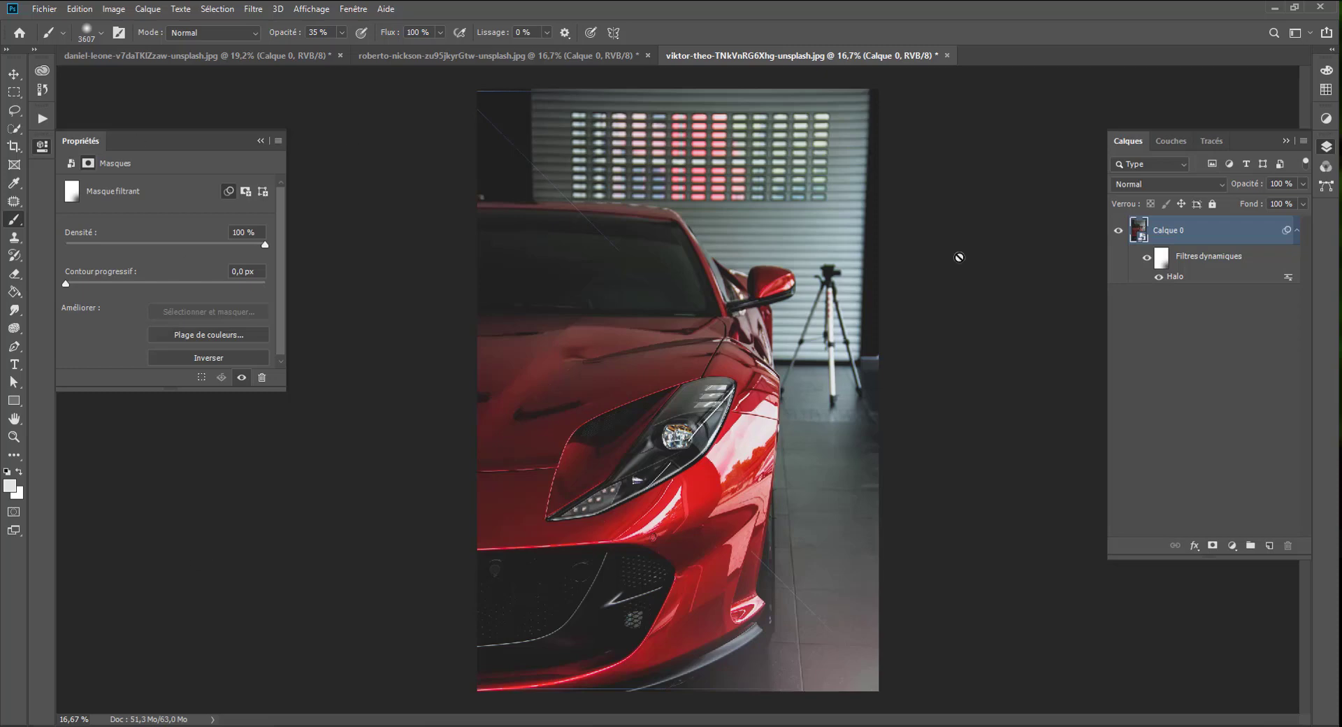
left_click(1160, 256)
key("d")
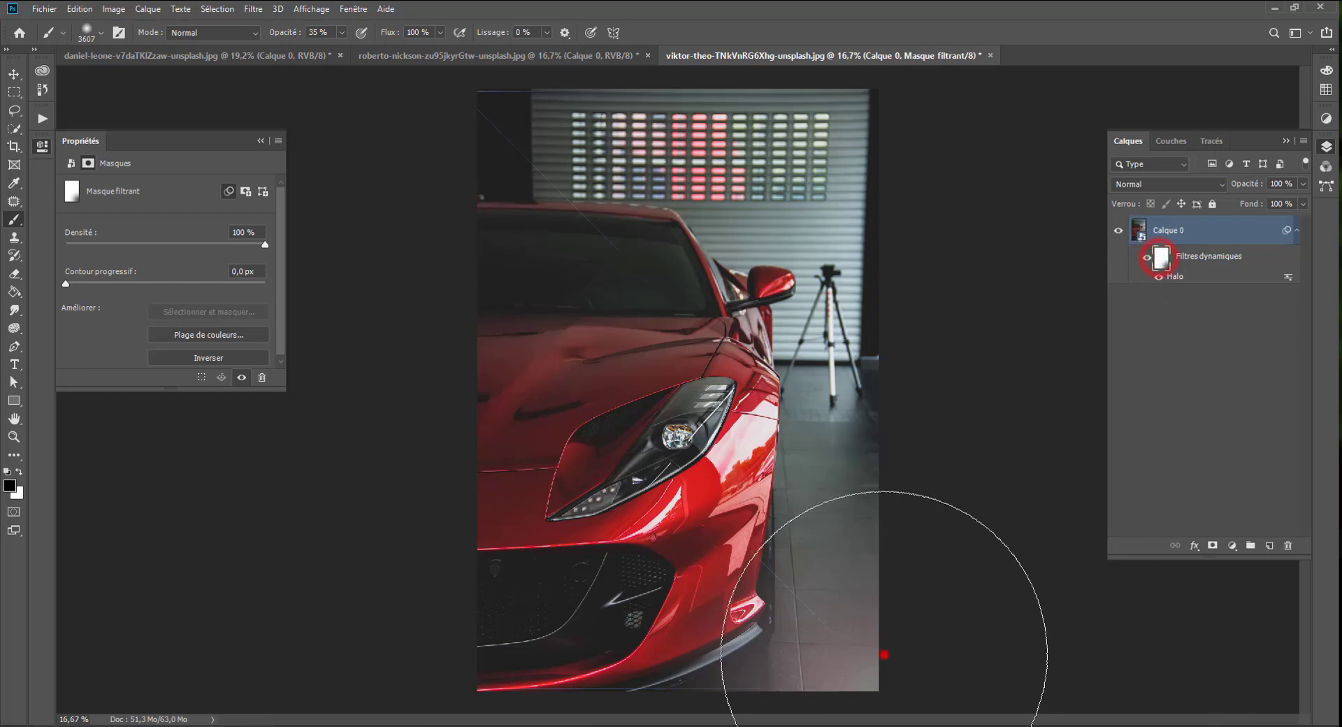
left_click(884, 655)
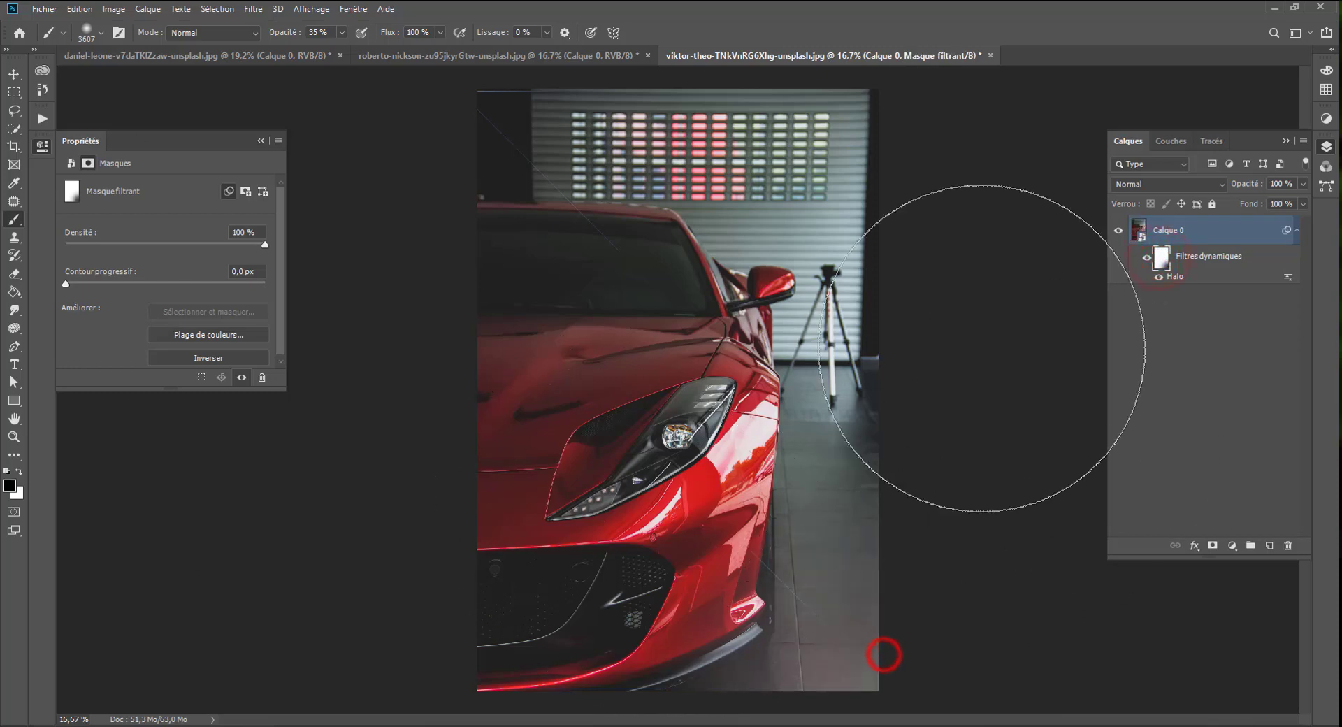
- Compare the photo with the masked smart filter off and on, and close this third photo without saving
left_click(1118, 232)
left_click(1119, 232)
left_click(1147, 260)
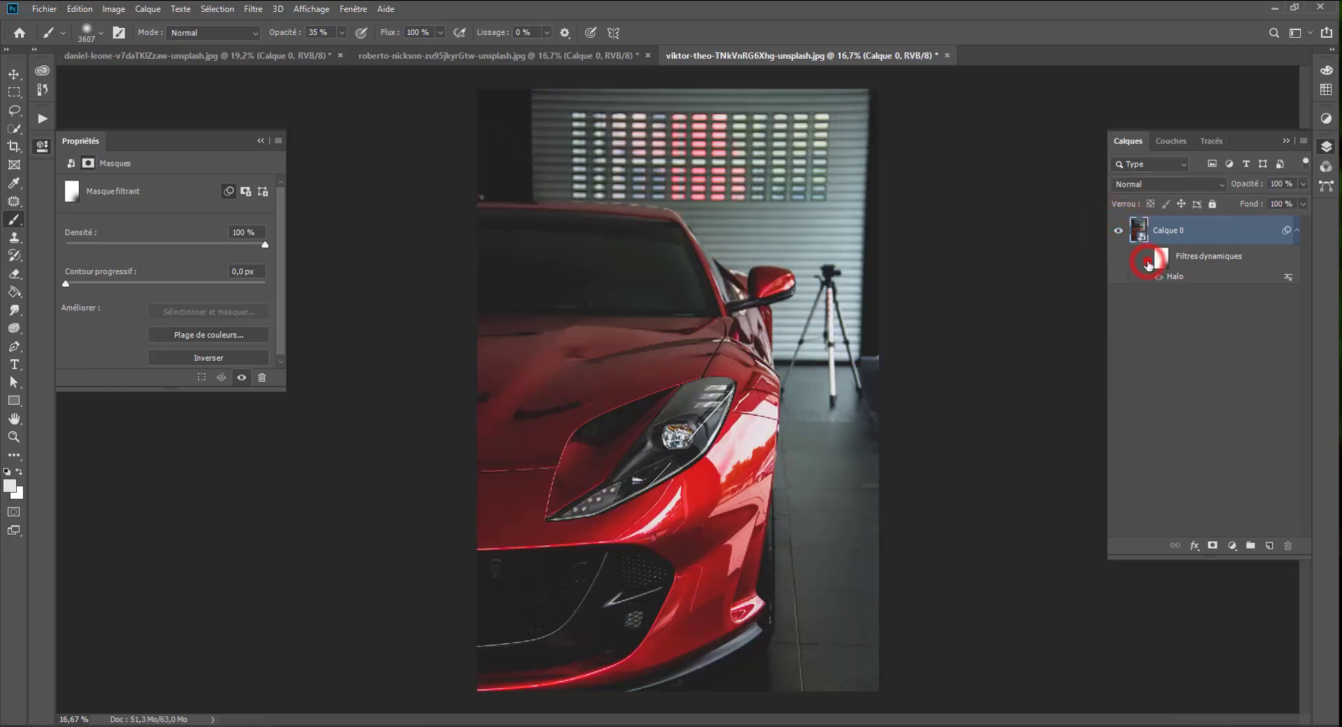
left_click(1147, 258)
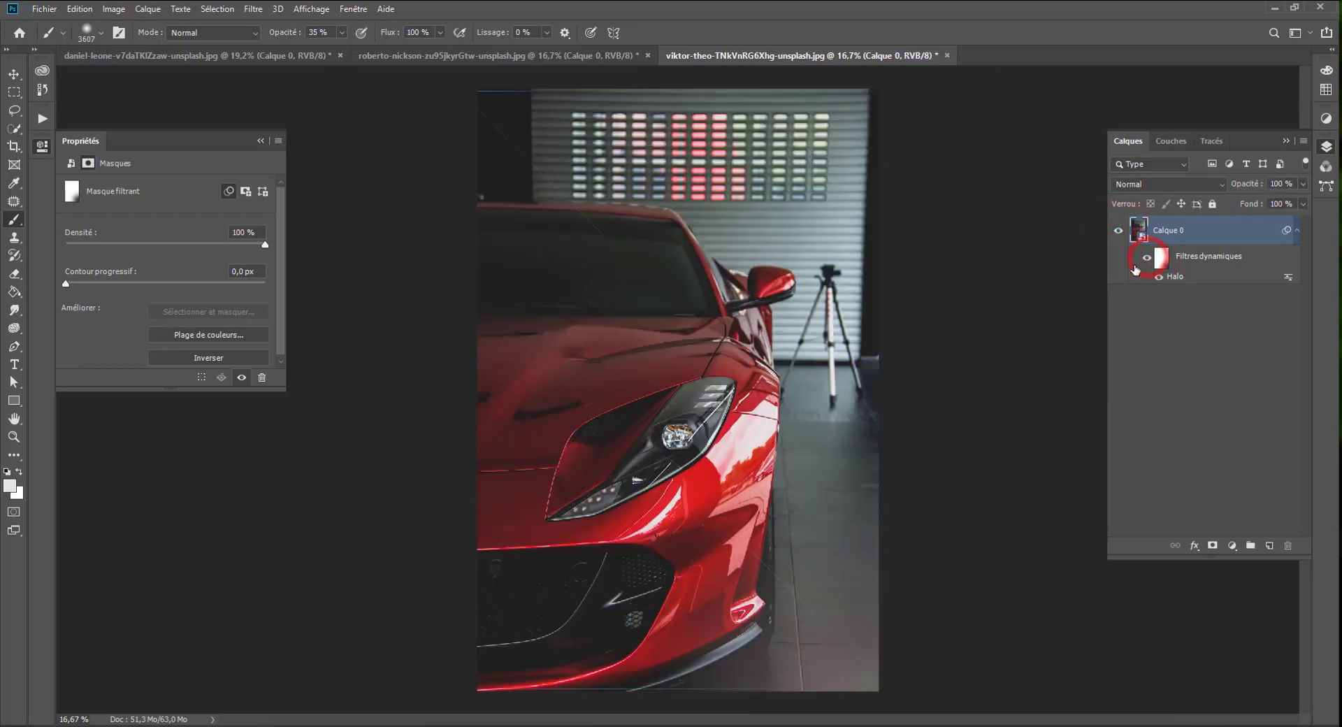
left_click(947, 56)
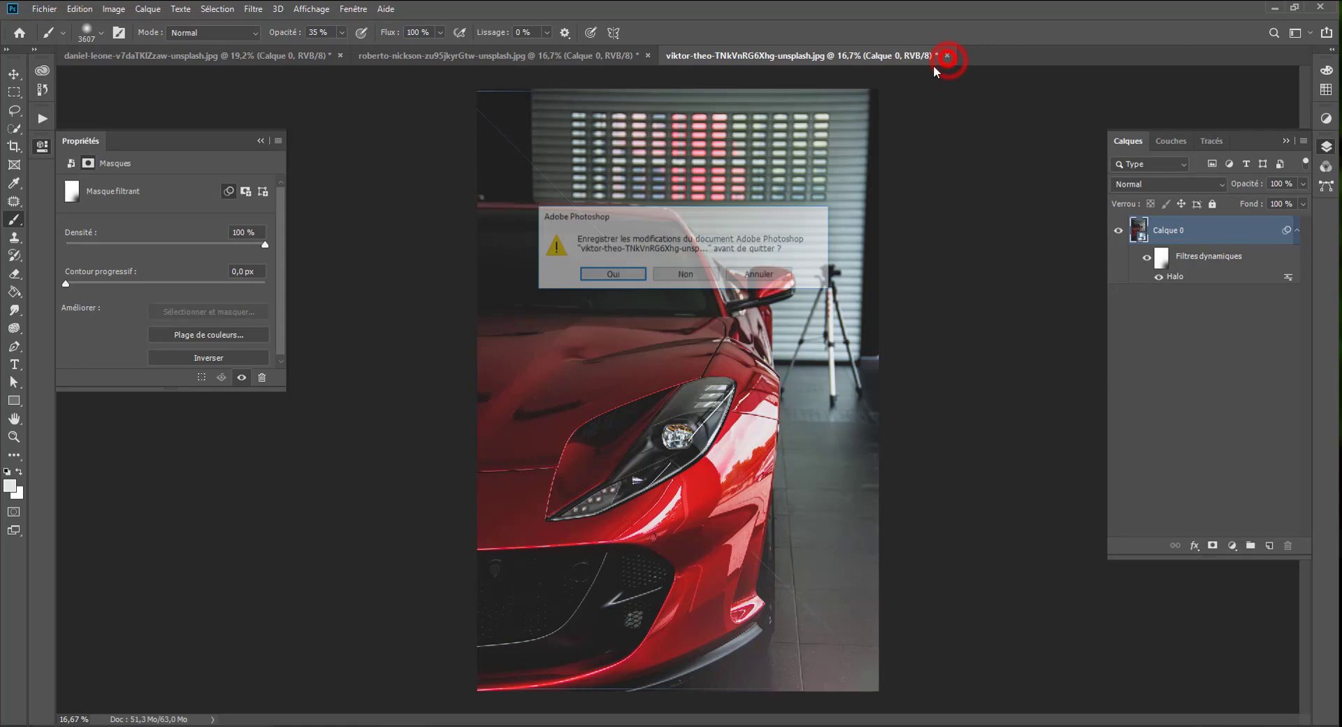
left_click(697, 277)
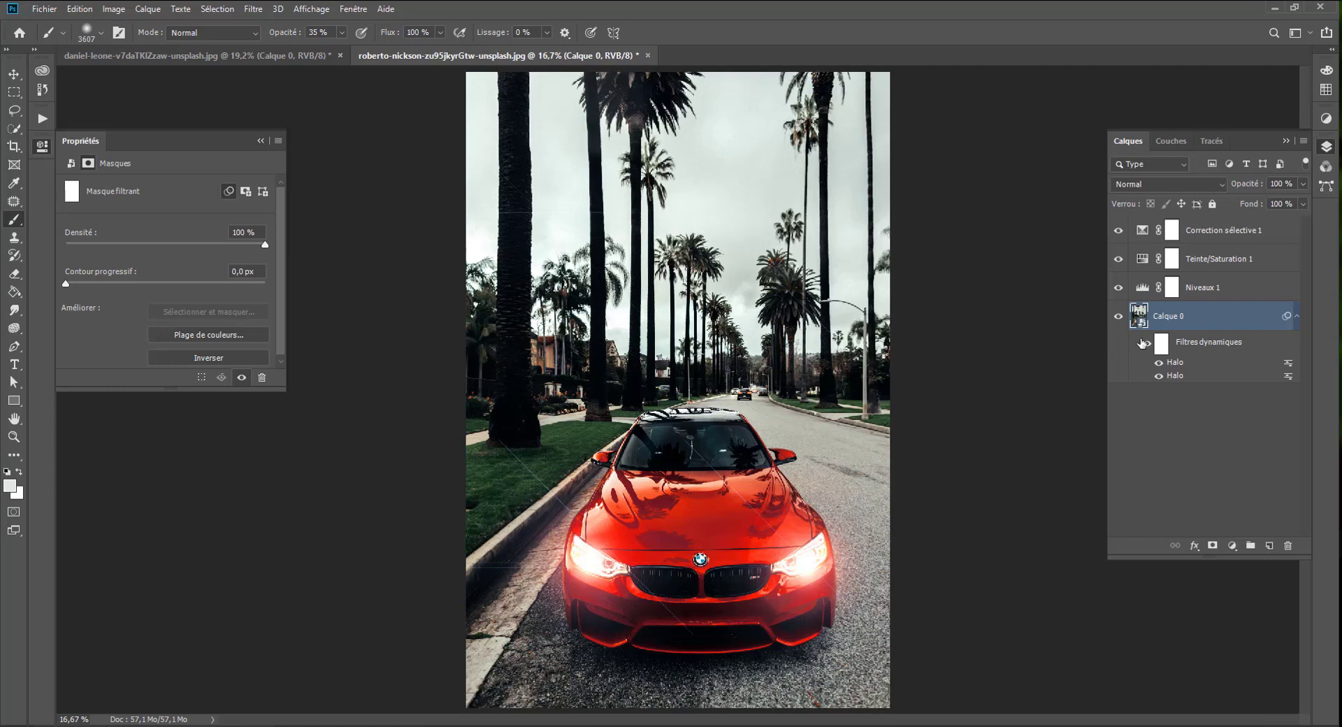
- Switch both Halo smart filters on the palm-street car photo to the 35 mm lens
double_click(1175, 375)
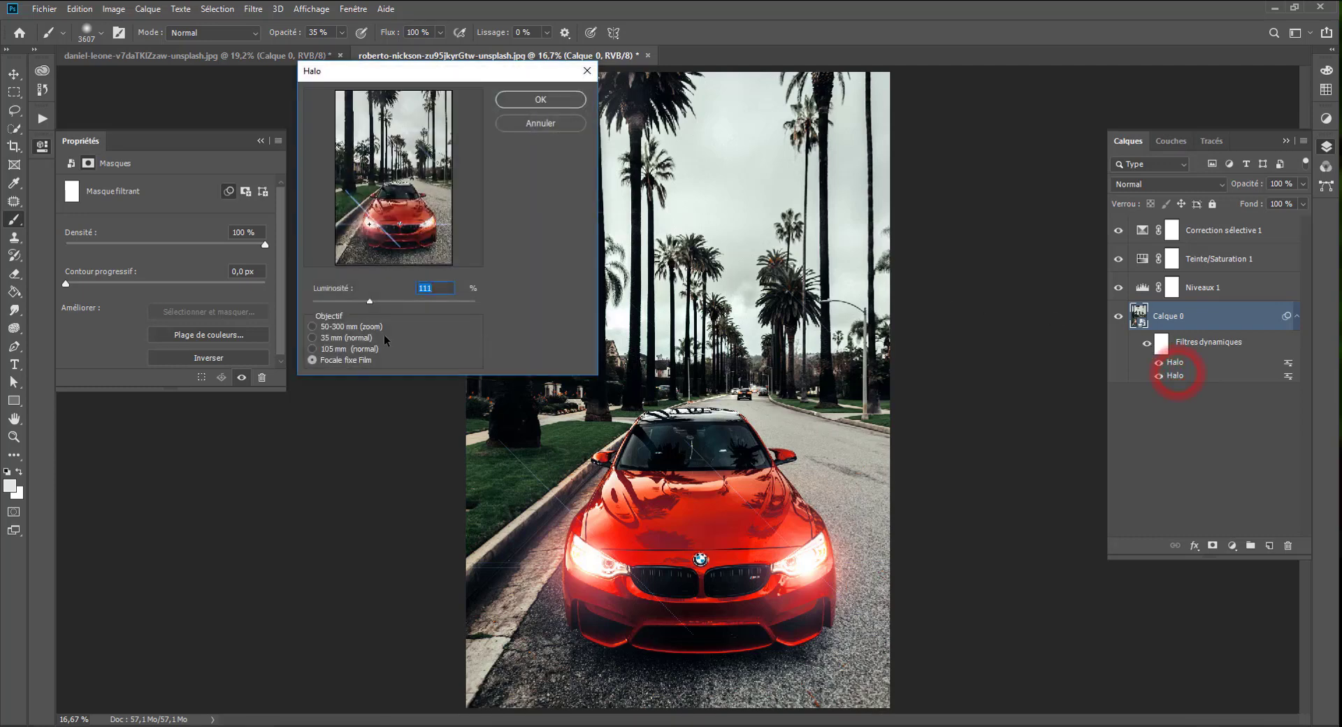
left_click(353, 338)
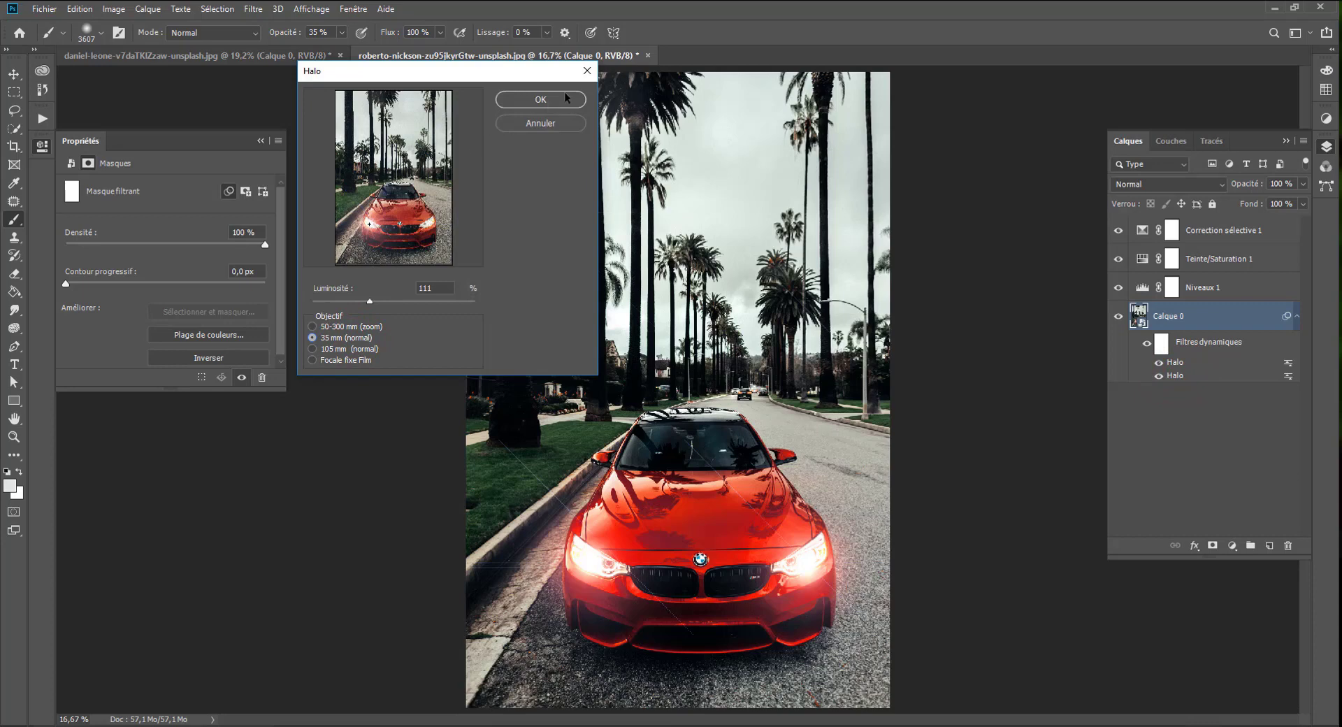
left_click(540, 99)
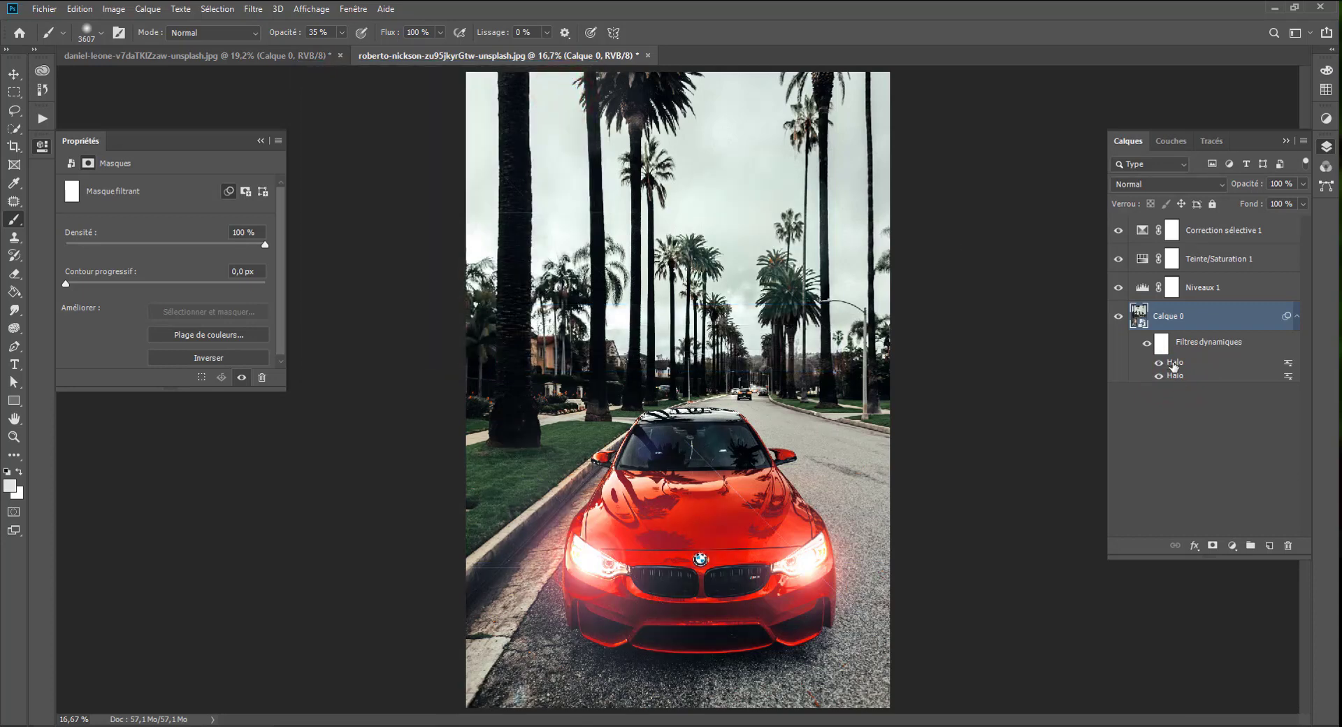
double_click(1175, 375)
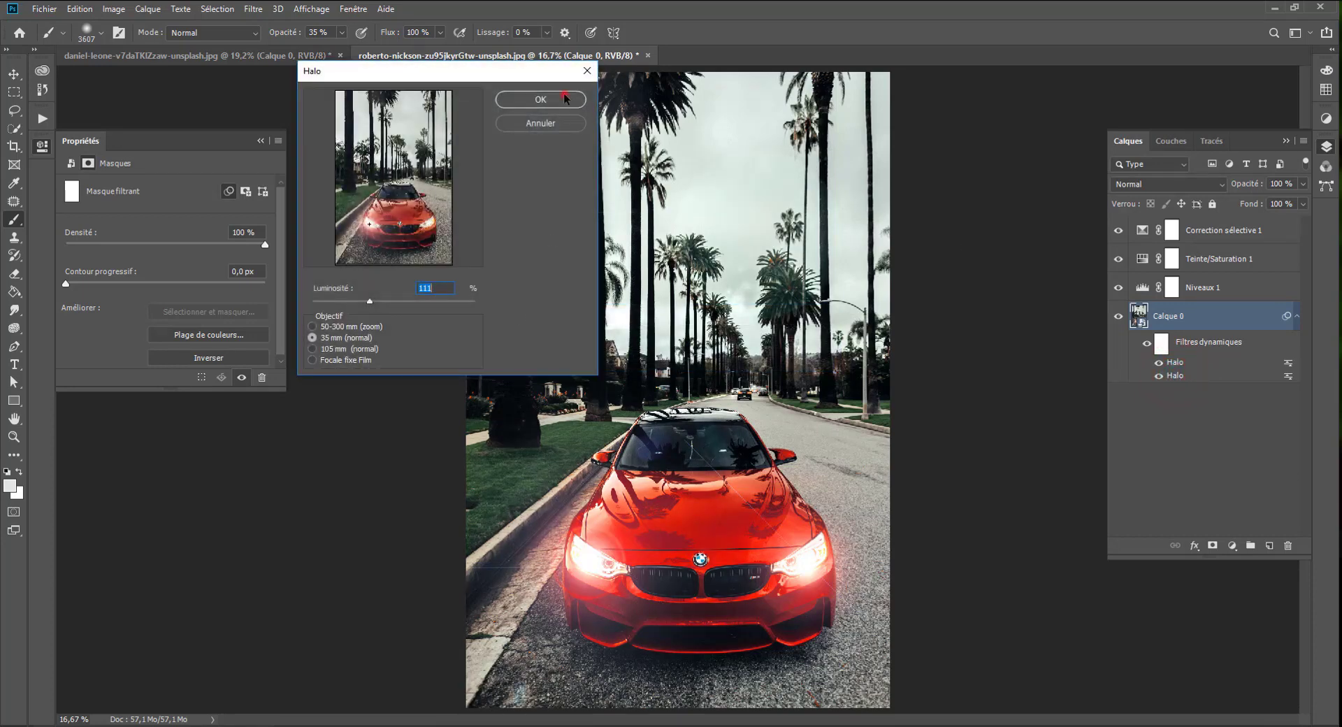
left_click(565, 98)
double_click(1174, 362)
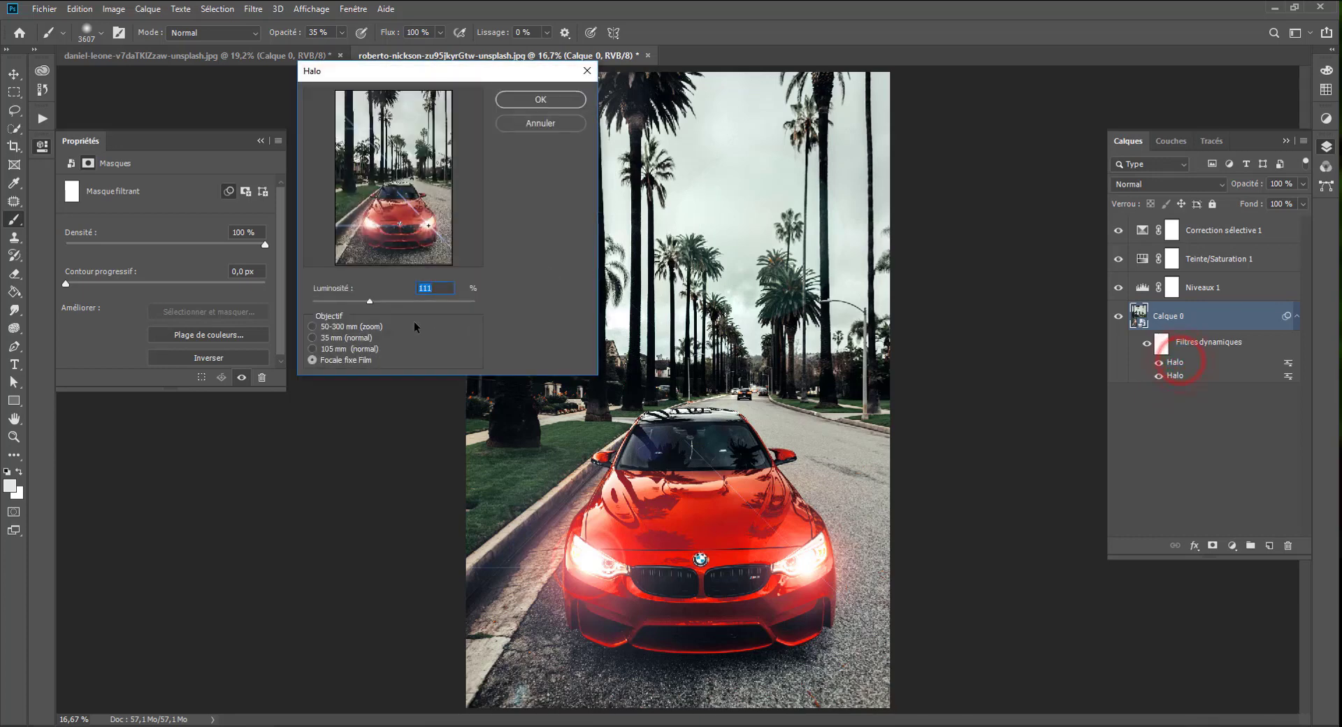
left_click(353, 336)
left_click(540, 99)
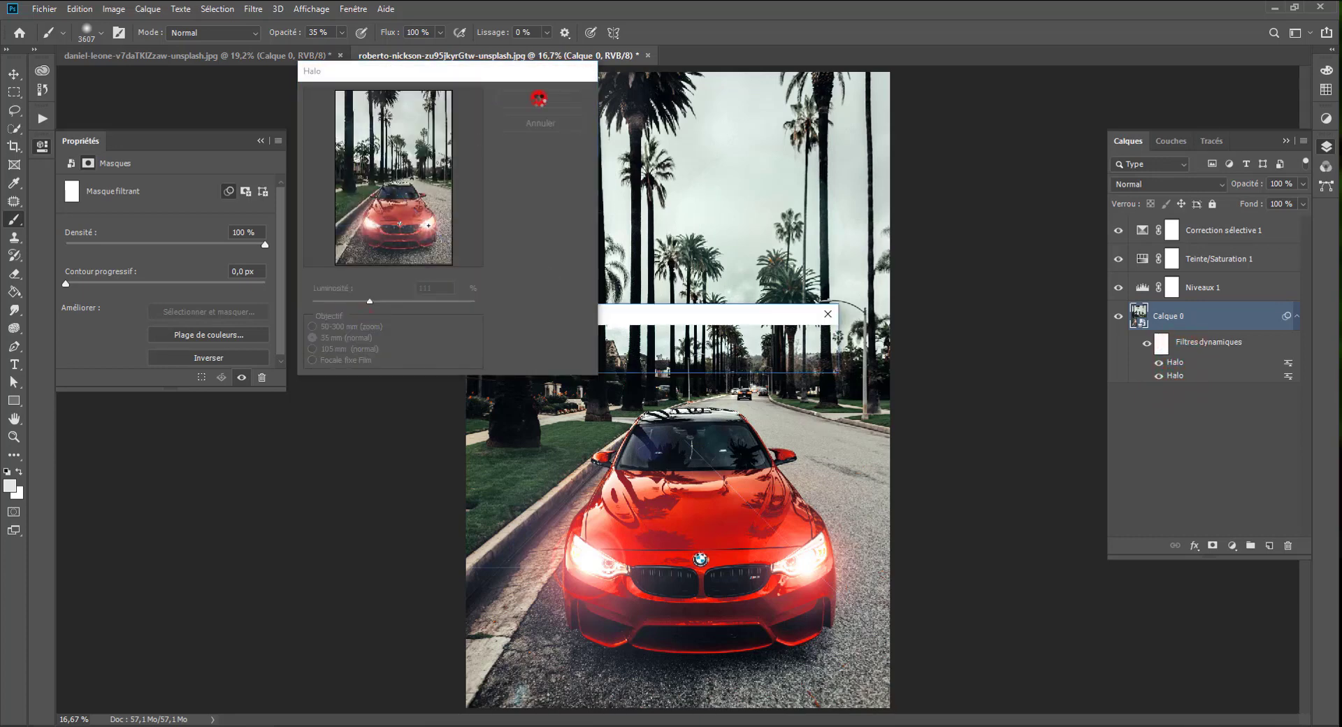
- Check the effect of the Selective Color, Hue/Saturation and Levels adjustment layers by hiding and showing each one
left_click(1116, 233)
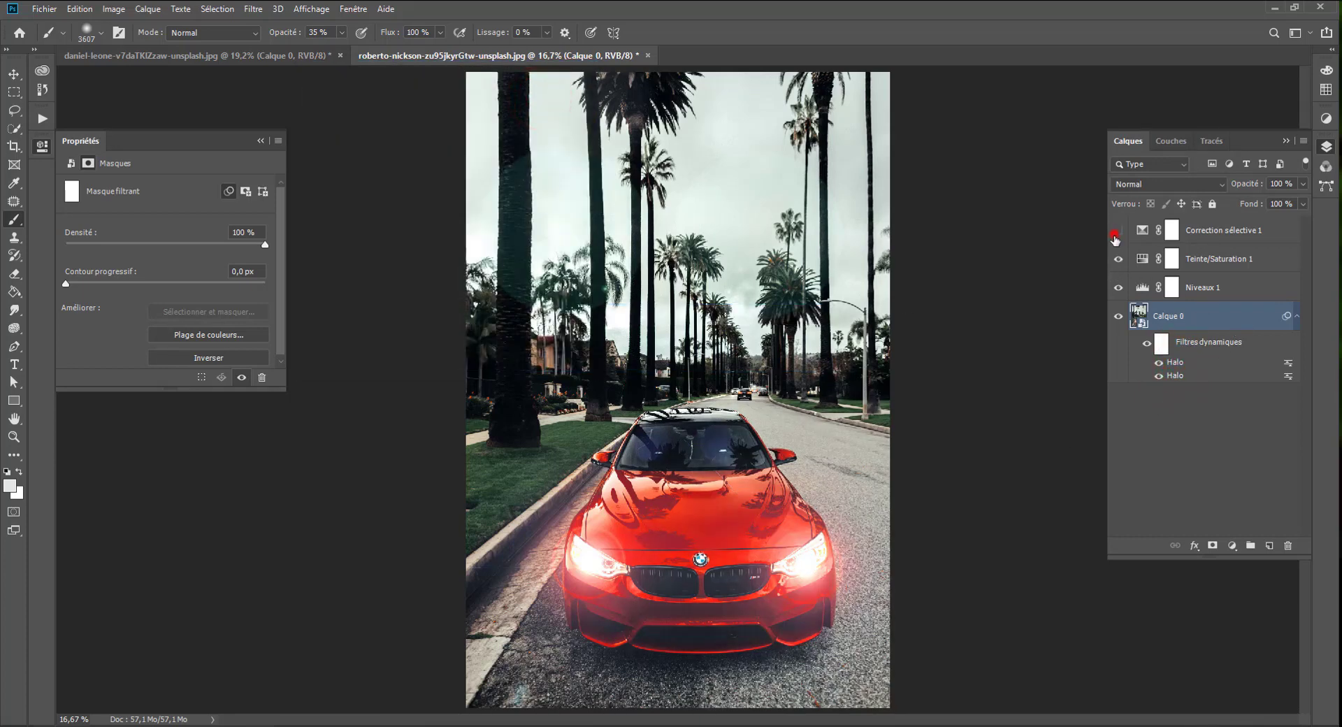
left_click(1116, 231)
left_click(1118, 259)
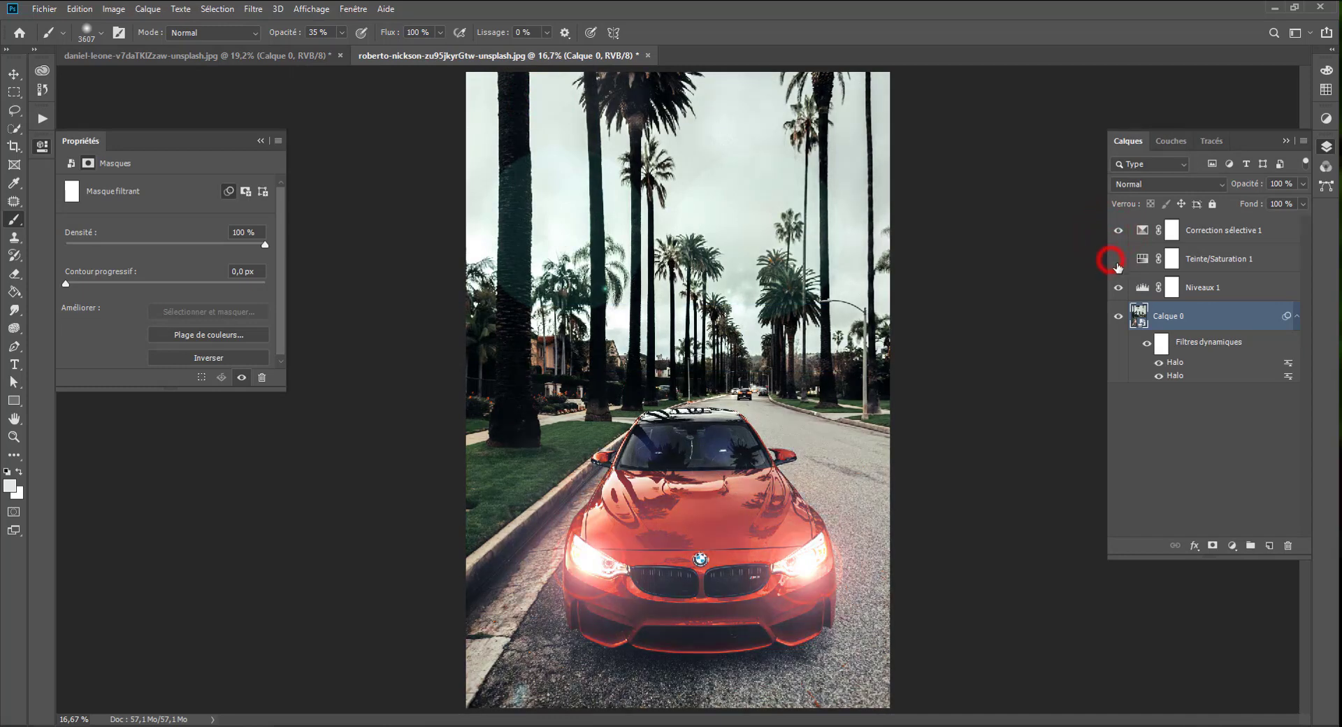
left_click(1117, 259)
left_click(1117, 288)
left_click(1118, 287)
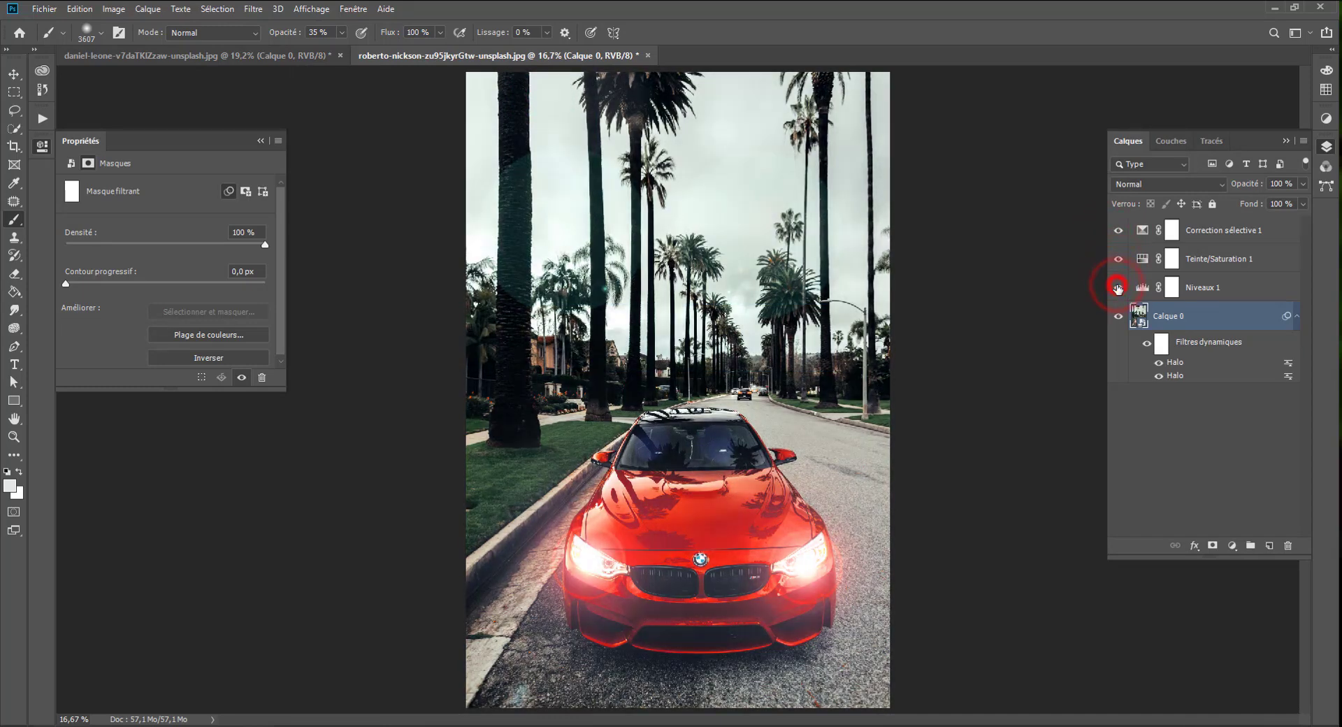
scroll(727, 441, "down", 7)
left_click(9, 91)
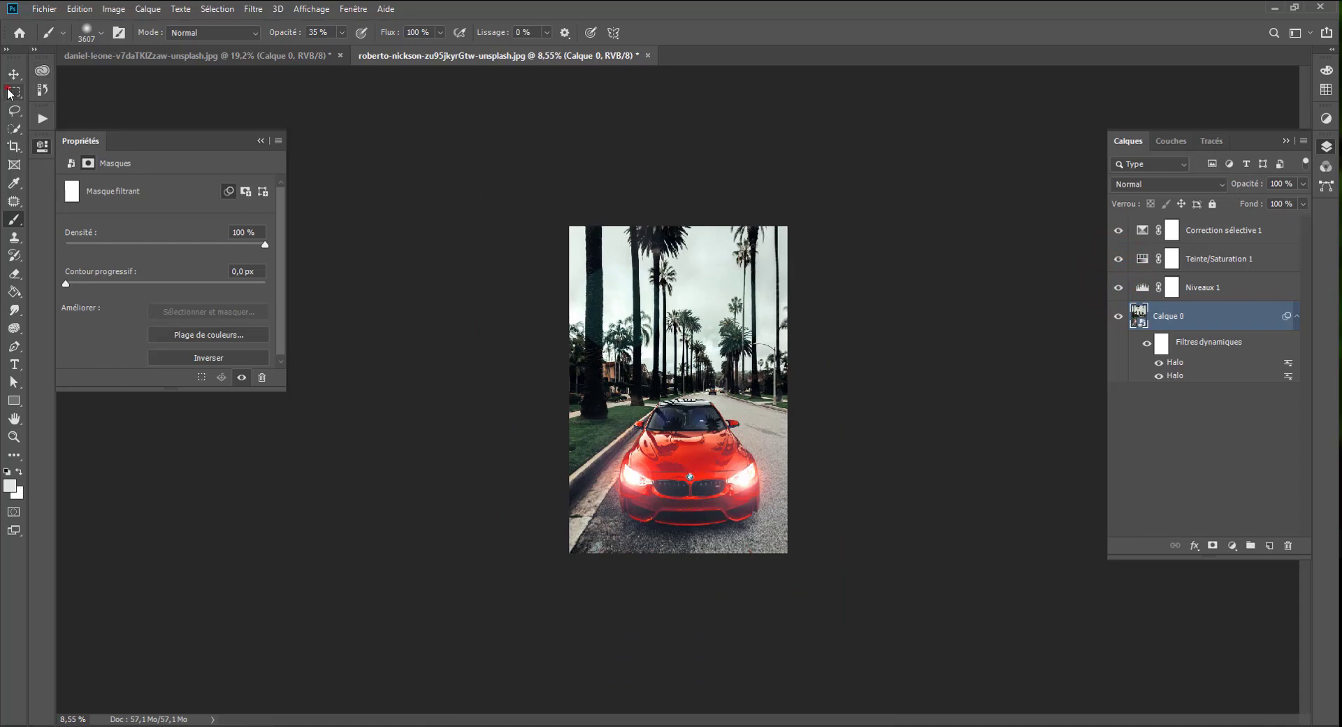
scroll(683, 498, "up", 1)
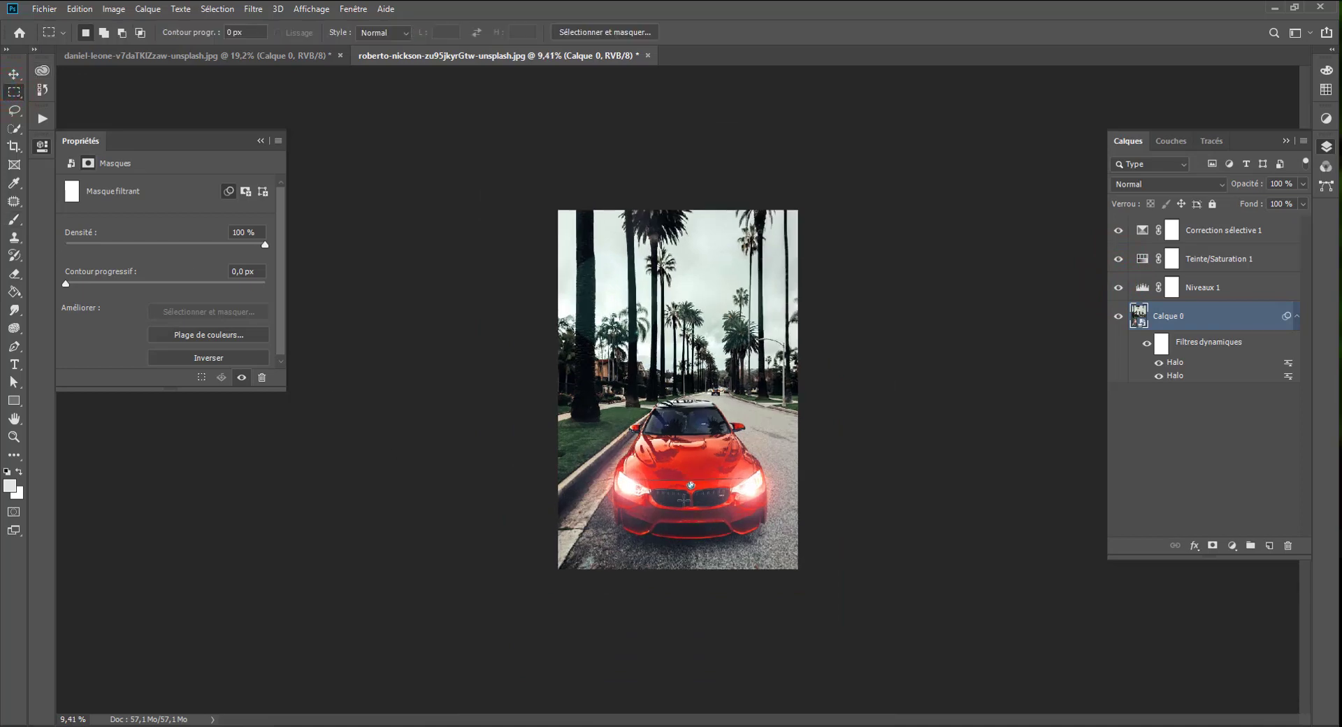
scroll(677, 389, "up", 2)
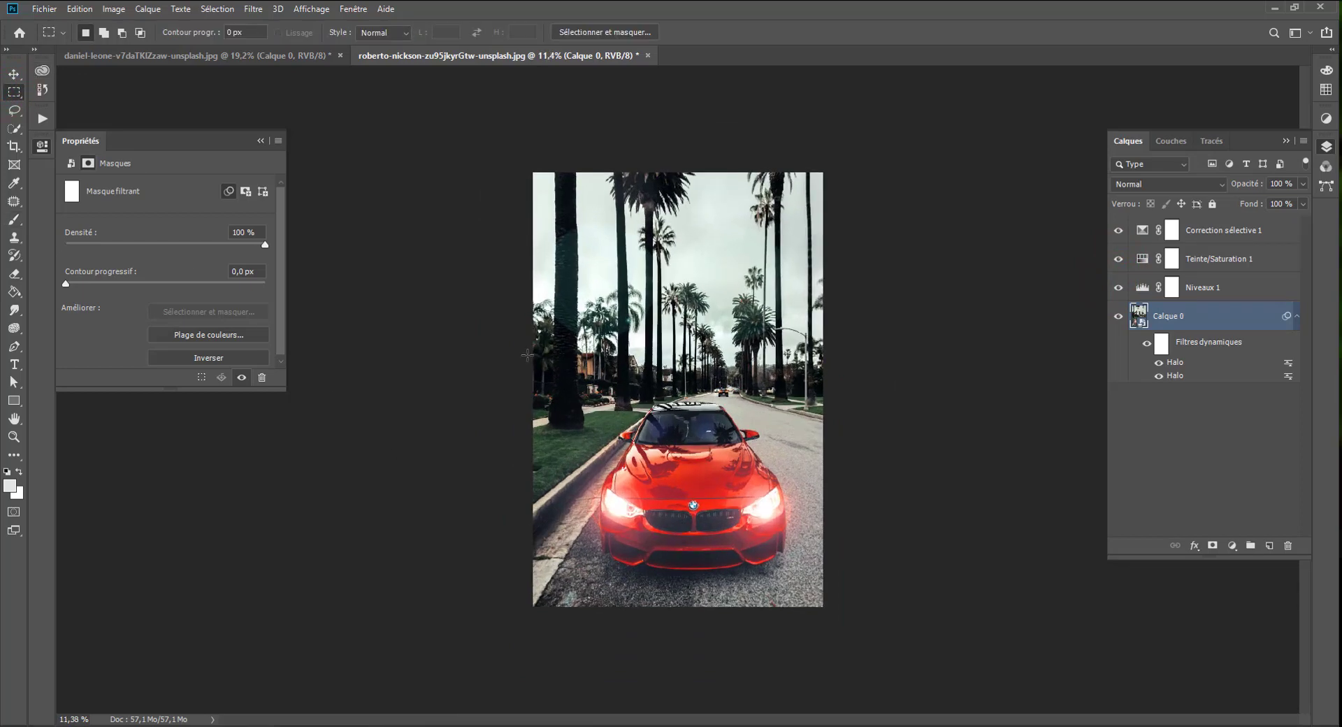